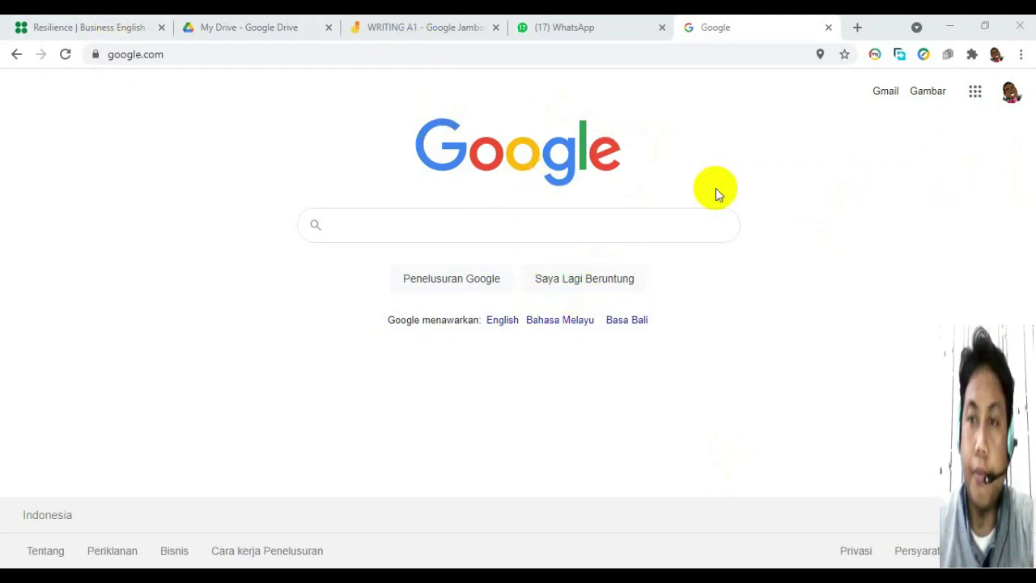
Open Google Drive from the Google apps grid.
{"action": "left_click", "coordinate": [975, 101]}
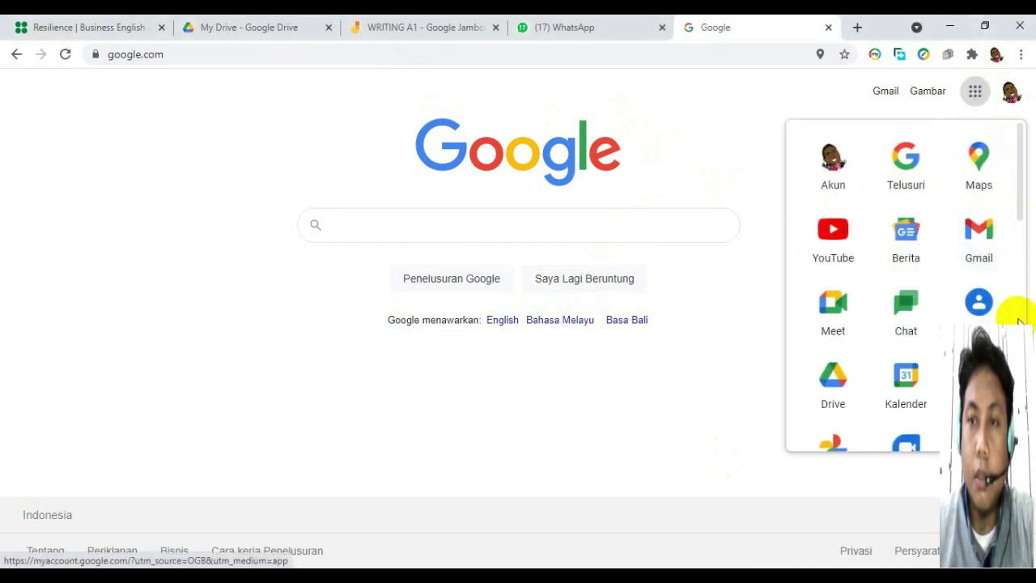
{"action": "left_click", "coordinate": [833, 391]}
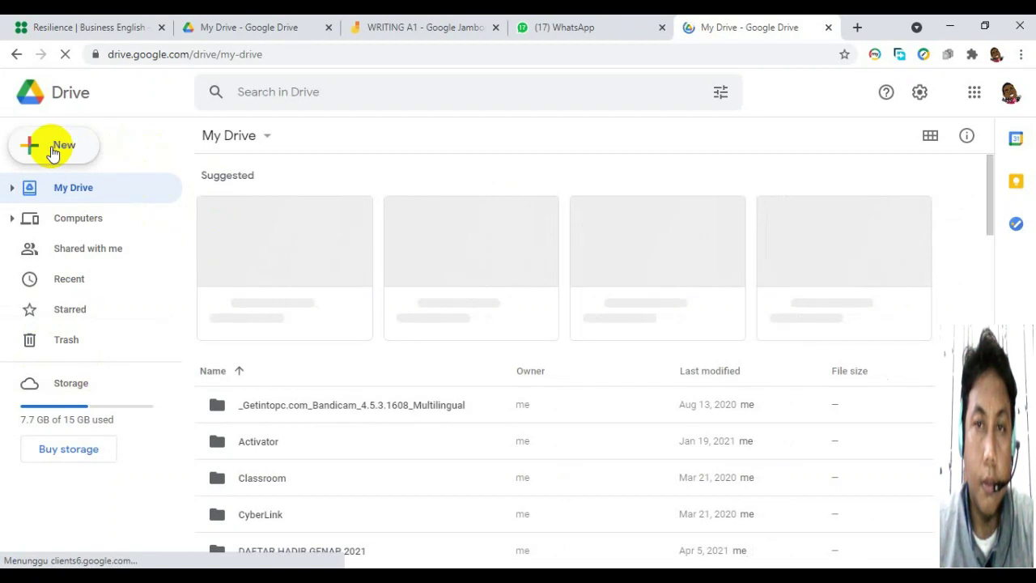
{"action": "left_click", "coordinate": [54, 151]}
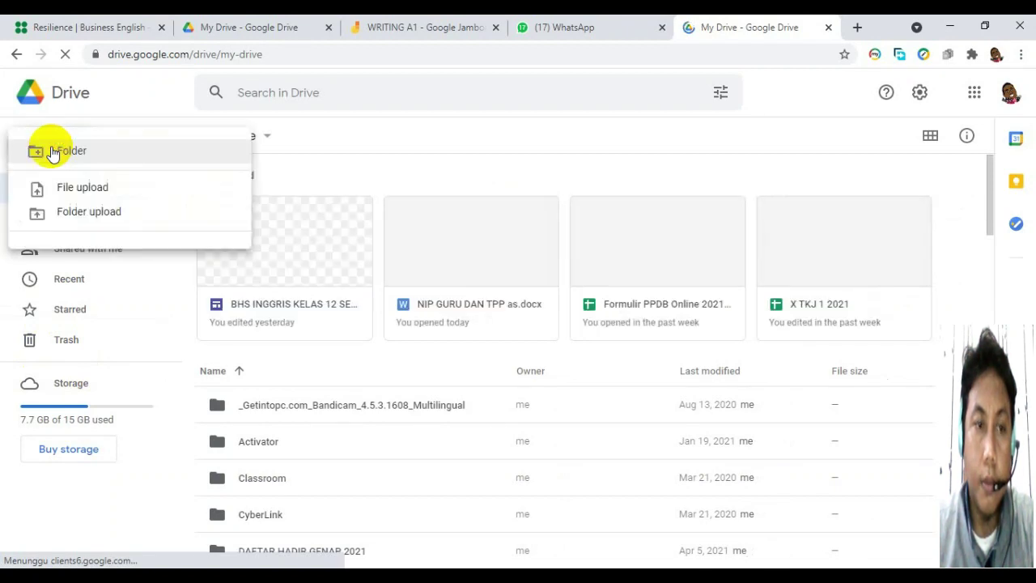
{"action": "left_click", "coordinate": [79, 218]}
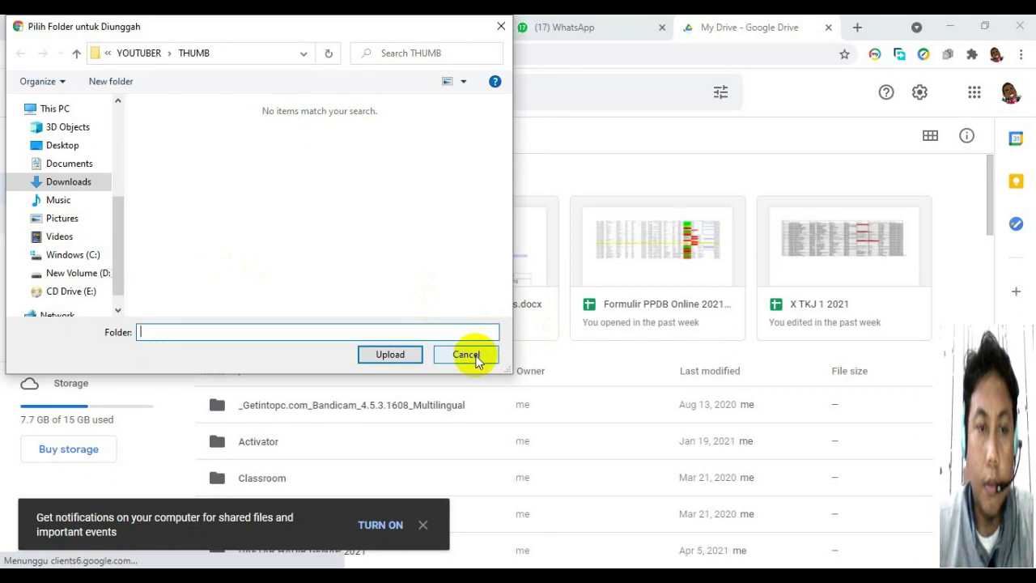
{"action": "left_click", "coordinate": [473, 358]}
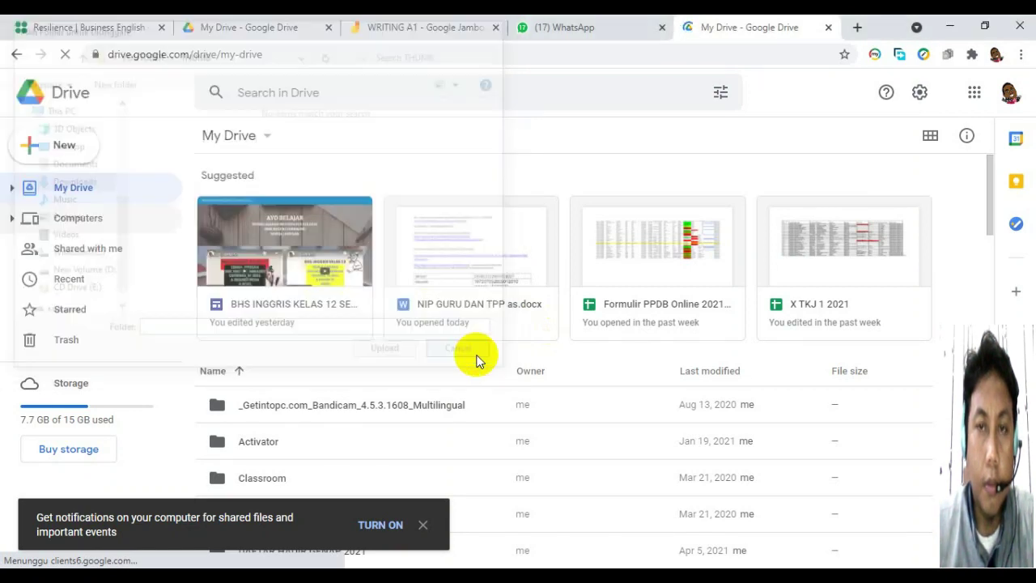
{"action": "left_click", "coordinate": [51, 147]}
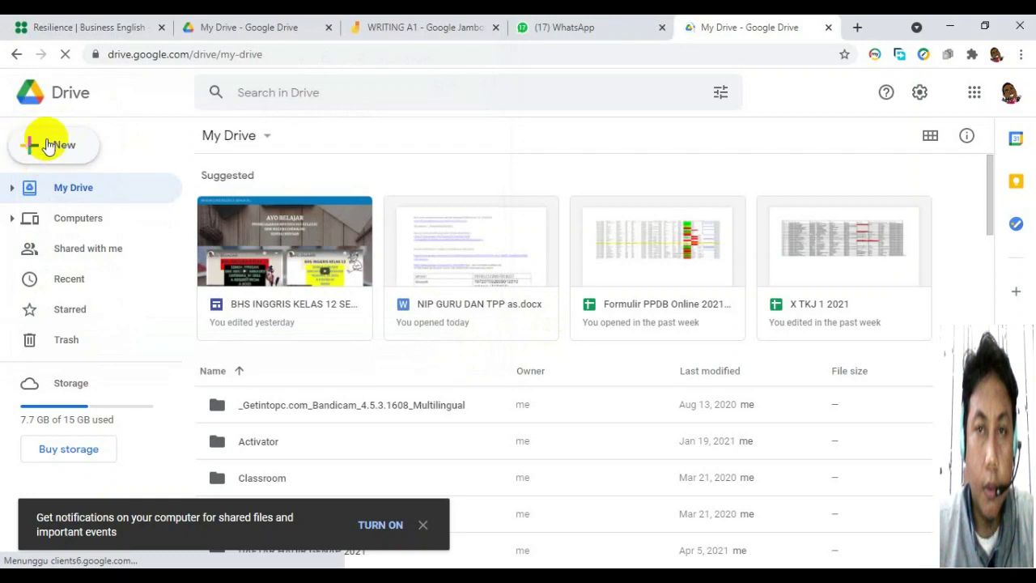
{"action": "left_click", "coordinate": [379, 526]}
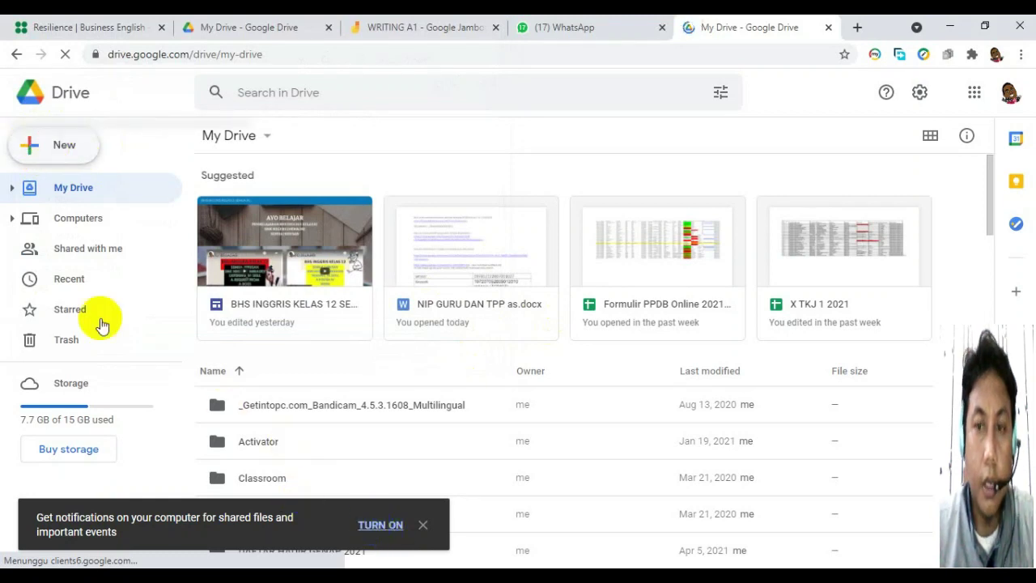
{"action": "left_click", "coordinate": [50, 152]}
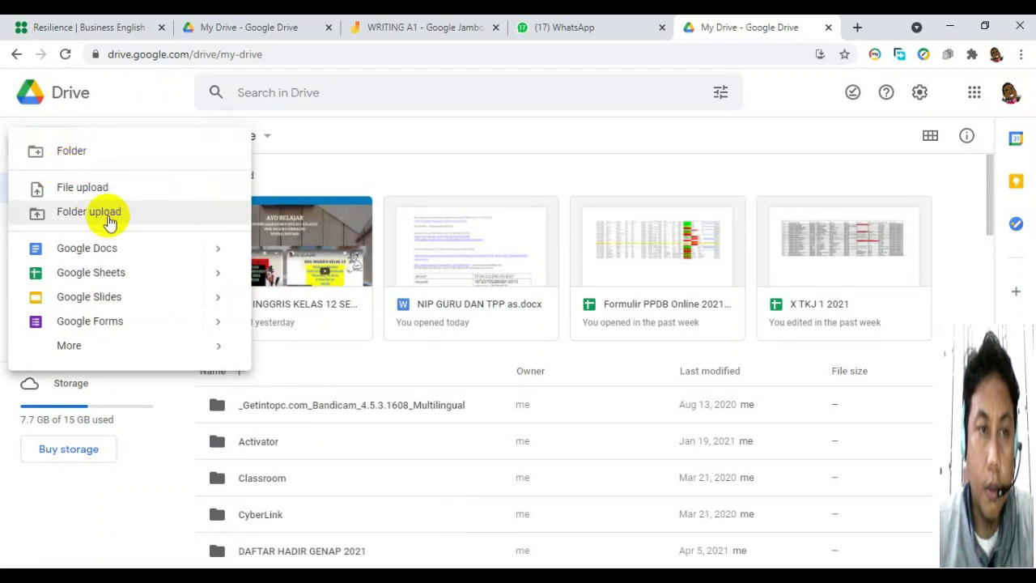
{"action": "left_click", "coordinate": [240, 215]}
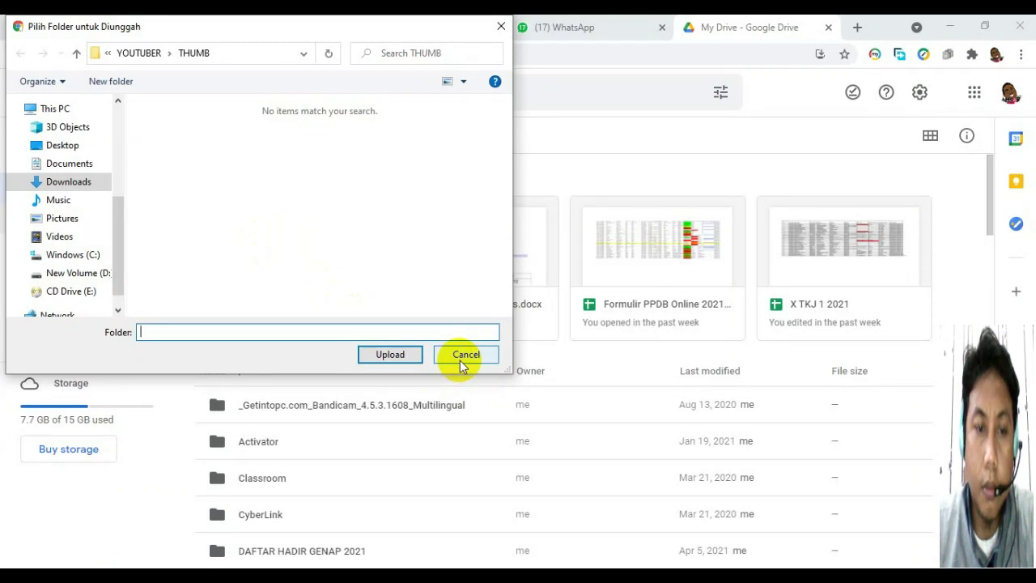
{"action": "left_click", "coordinate": [459, 360]}
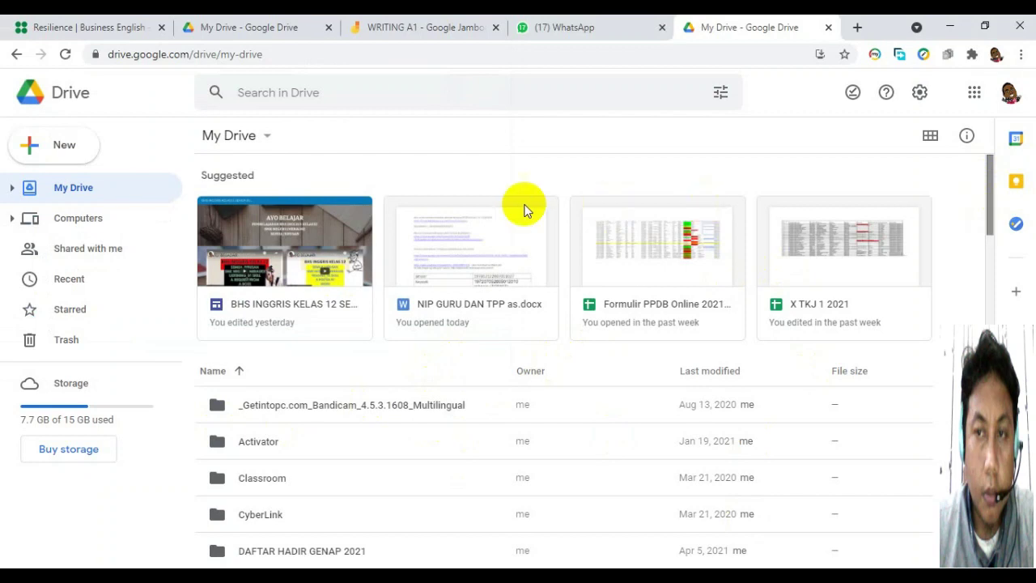
Create a My Drive folder named 'PENGUMPULAN TUGAS SISWA KELAS 12', correcting the mistyped first word.
{"action": "scroll", "coordinate": [457, 182], "scroll_direction": "down", "scroll_amount": 2}
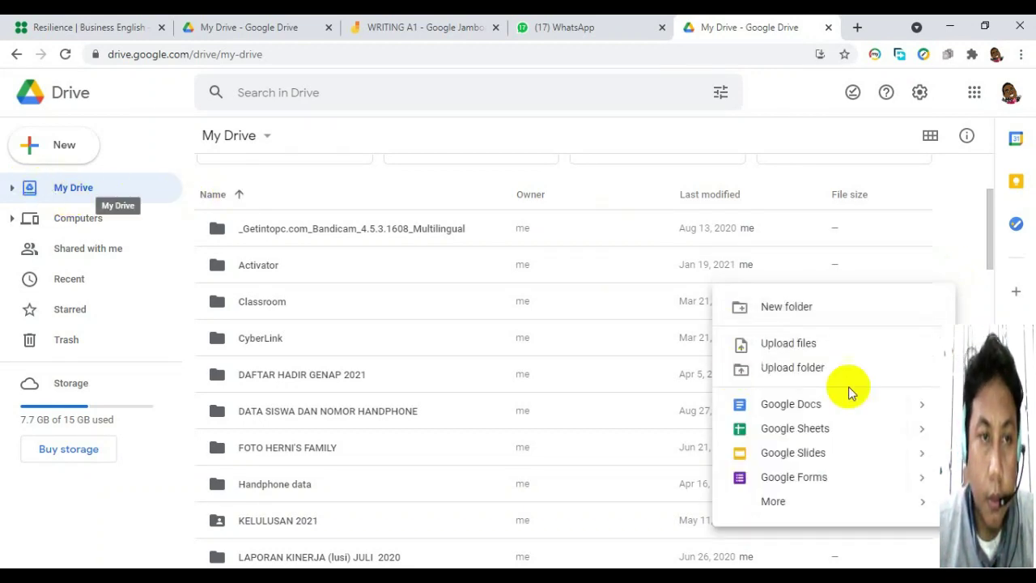
{"action": "left_click", "coordinate": [764, 316]}
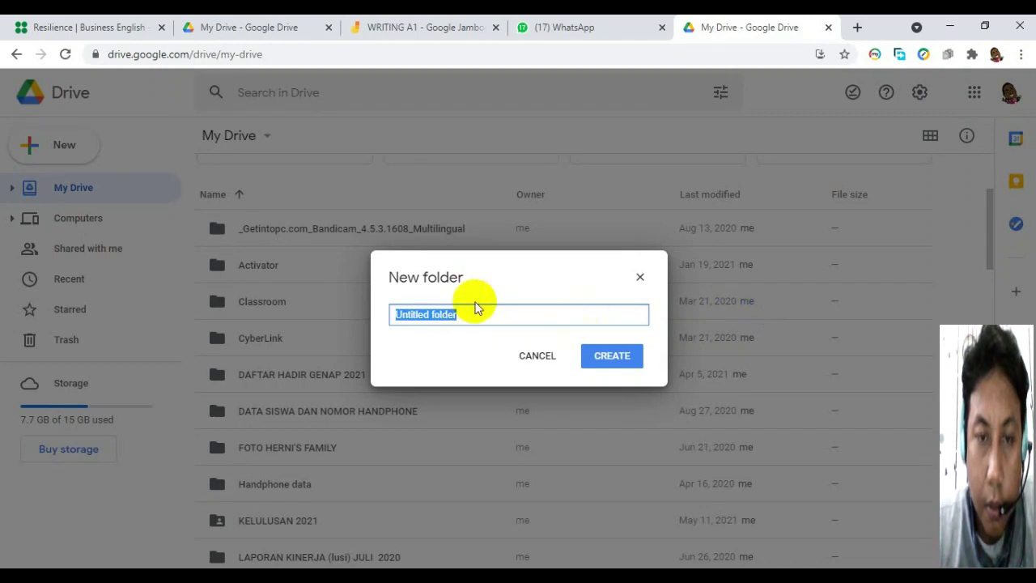
{"action": "type", "text": "PE"}
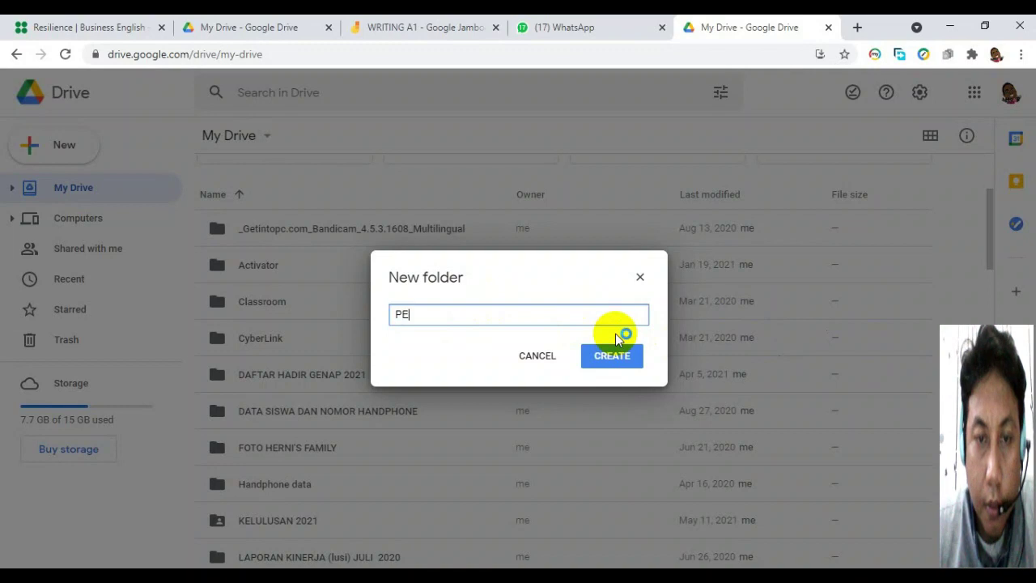
{"action": "type", "text": "NAMPUN"}
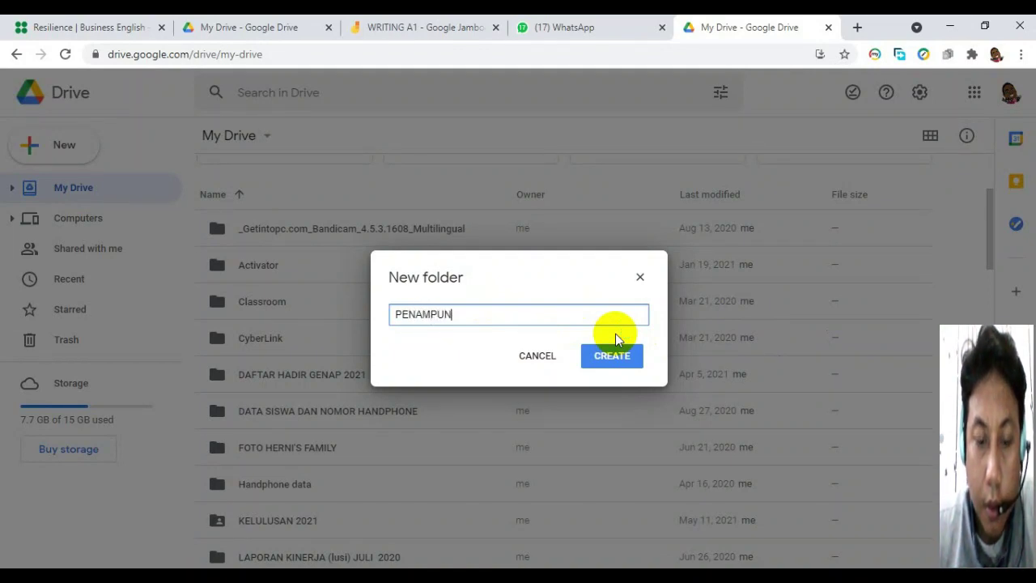
{"action": "type", "text": "GAN TUGA"}
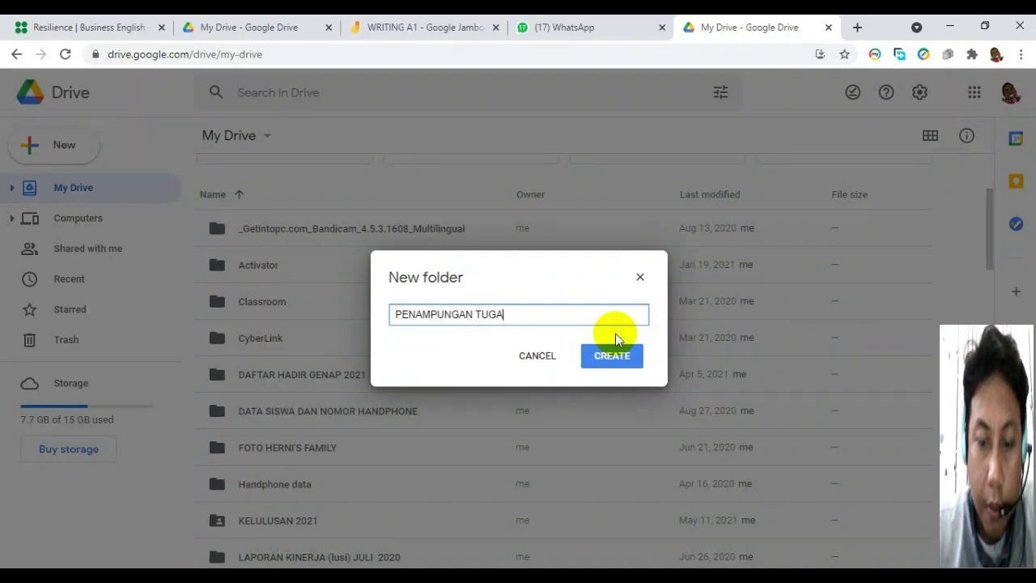
{"action": "type", "text": "S SI"}
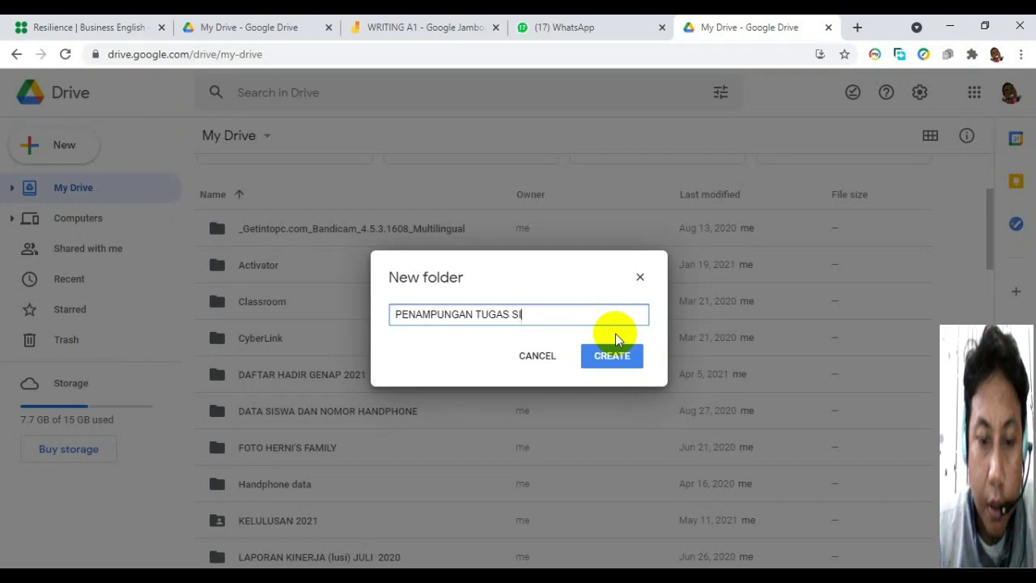
{"action": "type", "text": "SWA KELAS 12"}
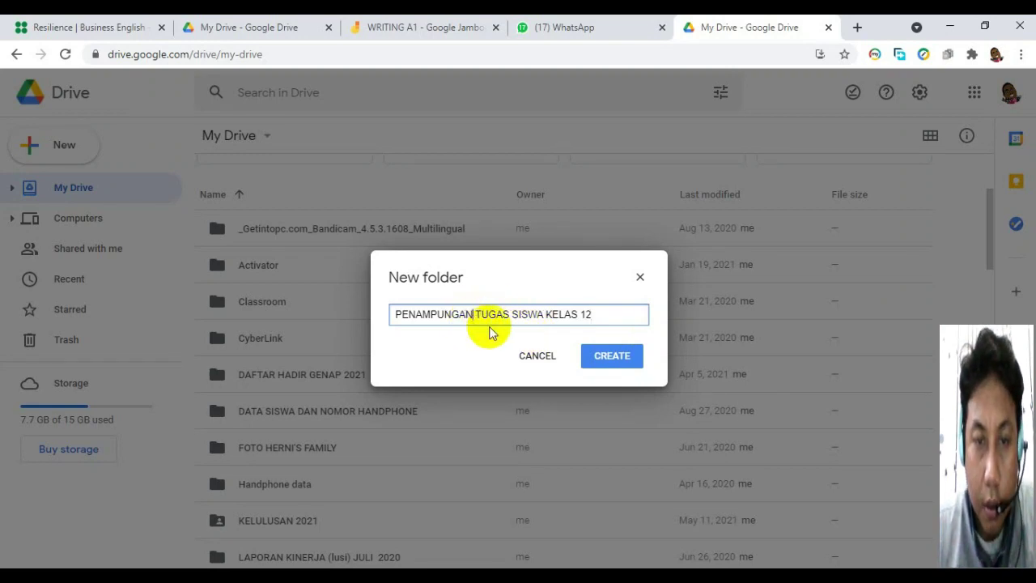
{"action": "key", "text": "BackSpace"}
{"action": "key", "text": "BackSpace"}
{"action": "key", "text": "BackSpace"}
{"action": "key", "text": "BackSpace"}
{"action": "key", "text": "BackSpace"}
{"action": "key", "text": "BackSpace"}
{"action": "key", "text": "BackSpace"}
{"action": "key", "text": "BackSpace"}
{"action": "key", "text": "BackSpace"}
{"action": "key", "text": "BackSpace"}
{"action": "key", "text": "BackSpace"}
{"action": "type", "text": "PENG"}
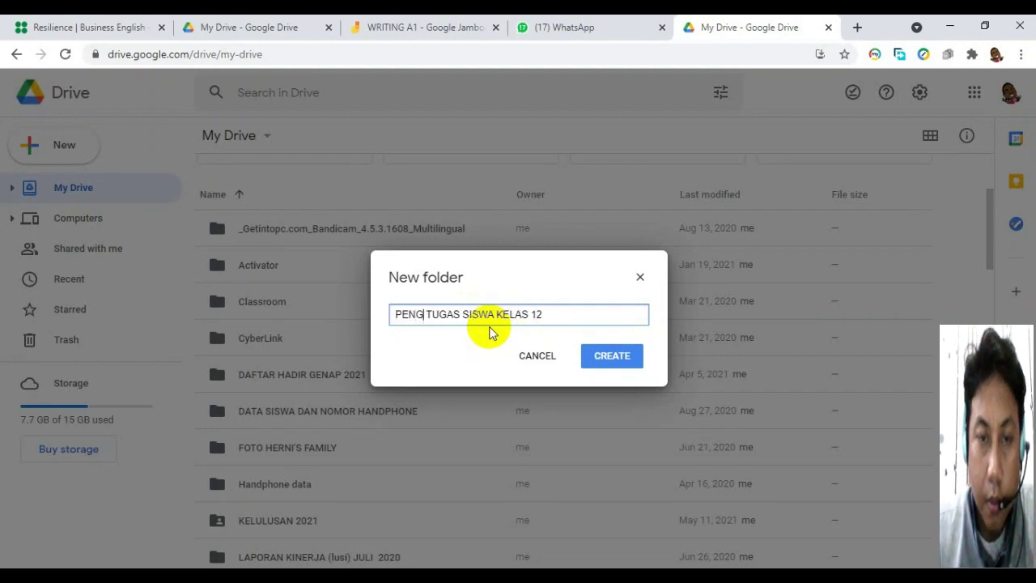
{"action": "type", "text": "UM"}
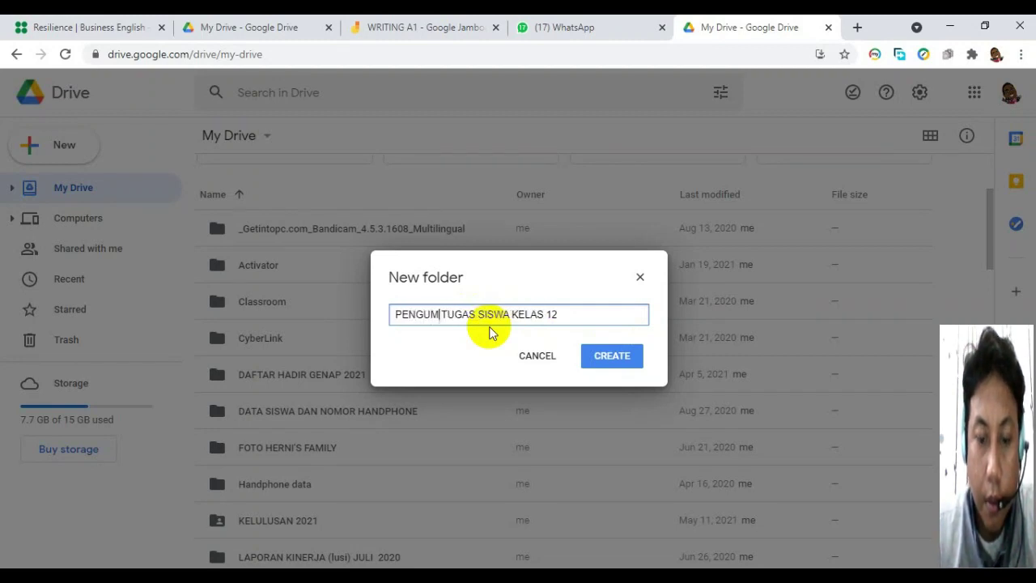
{"action": "type", "text": "PULAN"}
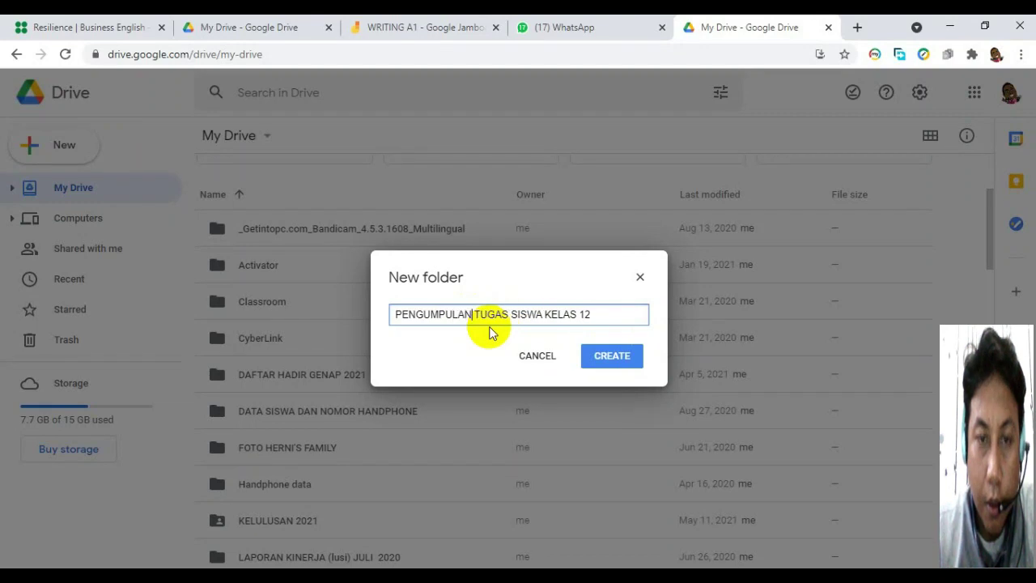
{"action": "left_click", "coordinate": [615, 357]}
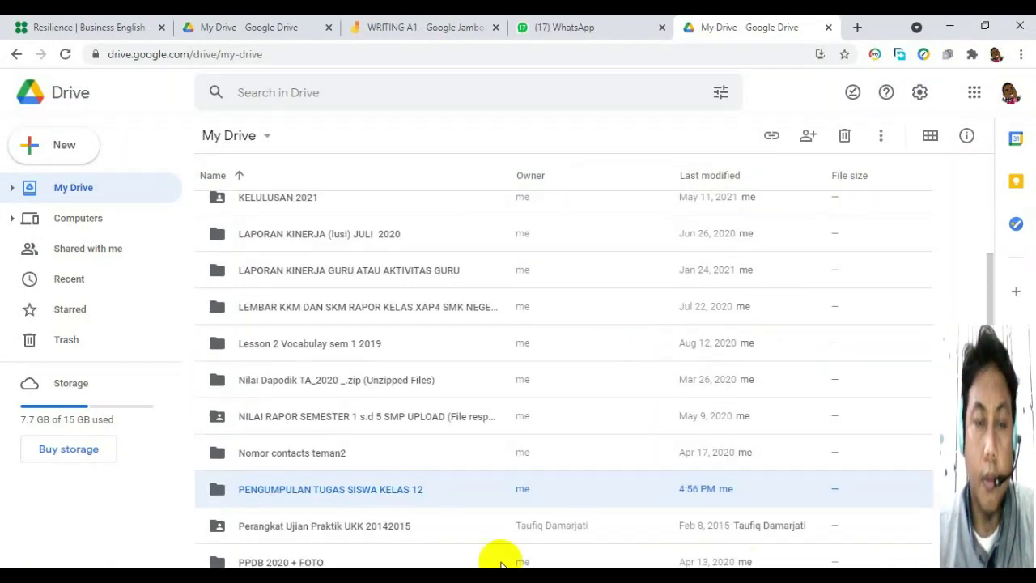
Inside the PENGUMPULAN TUGAS SISWA KELAS 12 folder, create a new blank Google Form.
{"action": "double_click", "coordinate": [301, 490]}
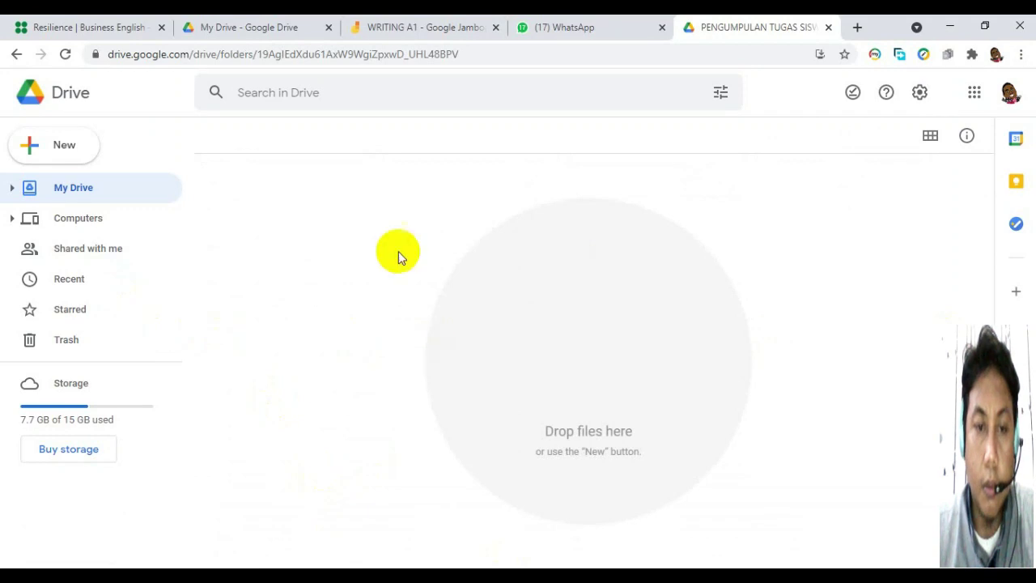
{"action": "left_click", "coordinate": [64, 147]}
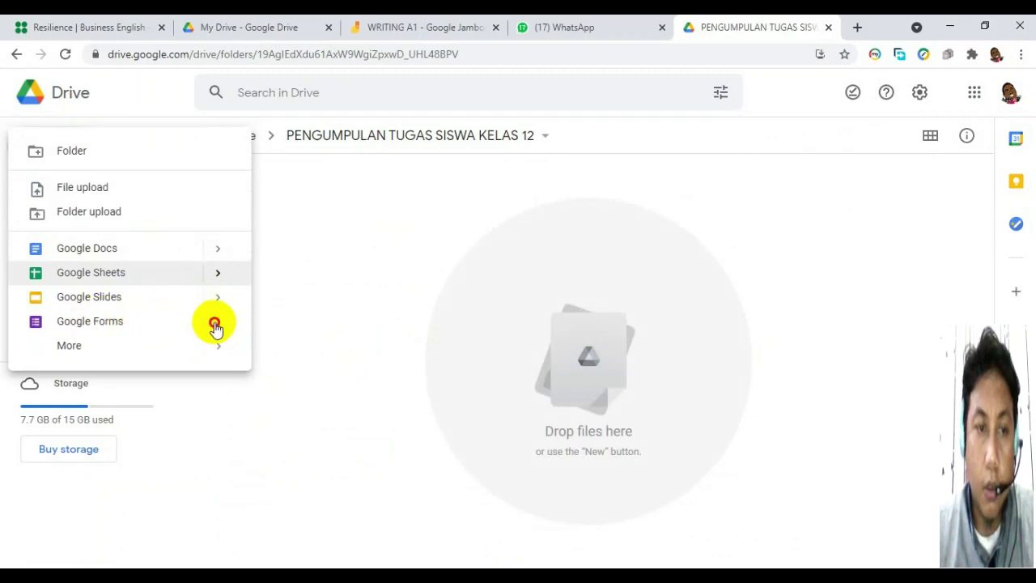
{"action": "mouse_move", "coordinate": [216, 327]}
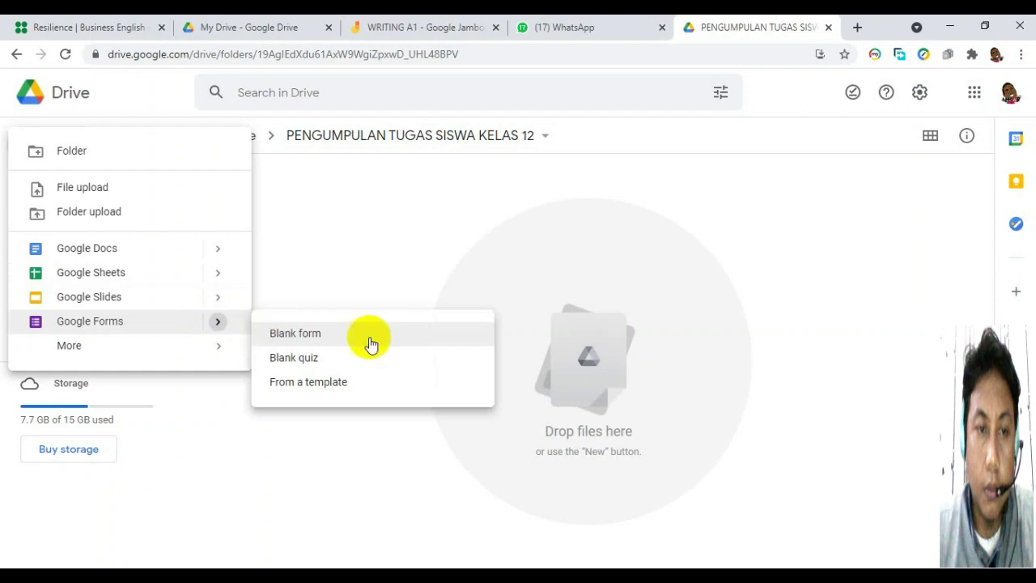
{"action": "left_click", "coordinate": [296, 335]}
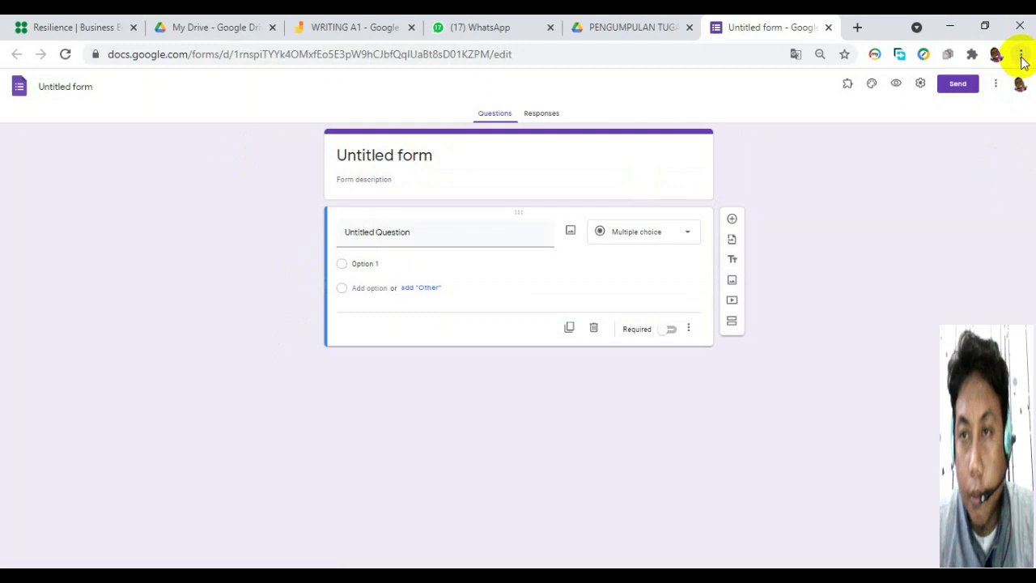
Set the Chrome page zoom to 100%.
{"action": "left_click", "coordinate": [1020, 55]}
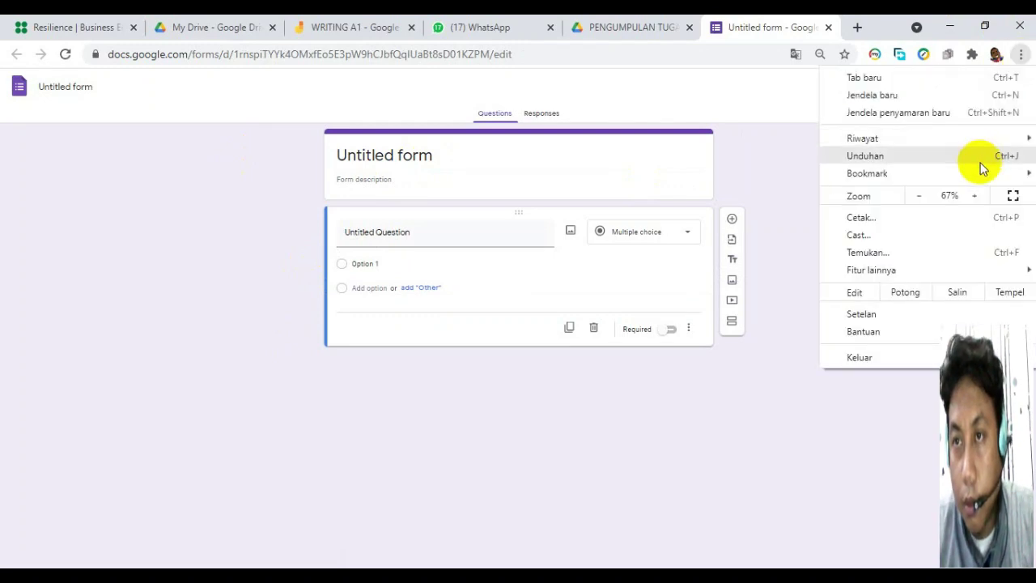
{"action": "left_click", "coordinate": [973, 198]}
{"action": "left_click", "coordinate": [972, 198]}
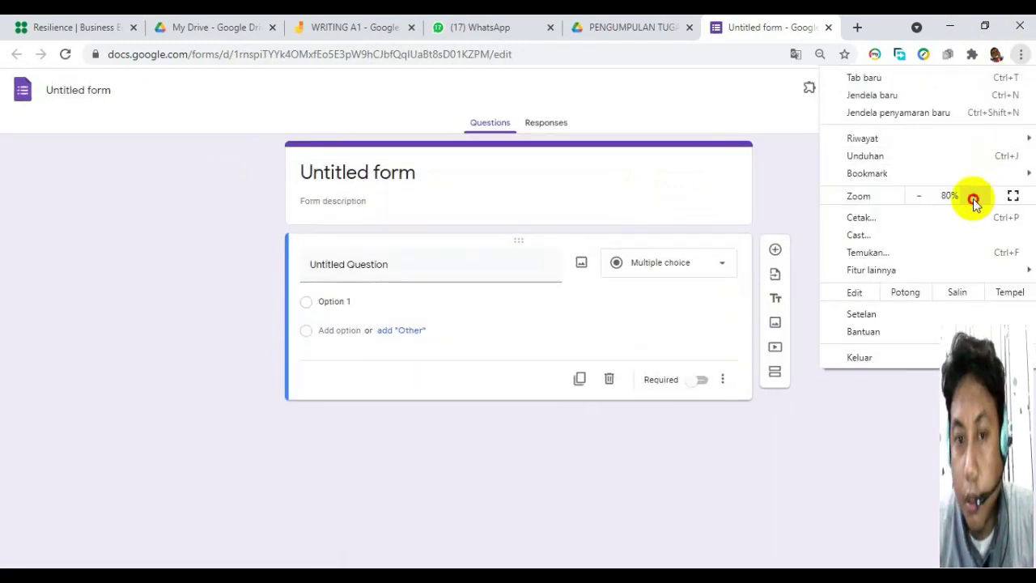
{"action": "left_click", "coordinate": [973, 199]}
{"action": "left_click", "coordinate": [973, 198]}
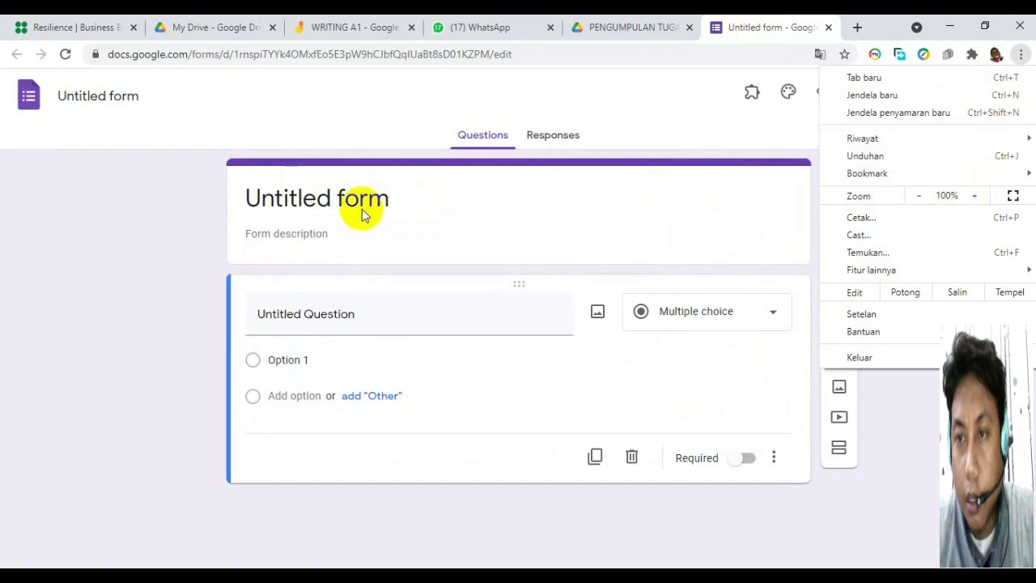
{"action": "left_click", "coordinate": [324, 198]}
Title the form 'LINK PENGUMPULAN TUGAS SISWA BHS INGGRIS KELAS 12 SEMUA JURUSAN'.
{"action": "left_click", "coordinate": [322, 199]}
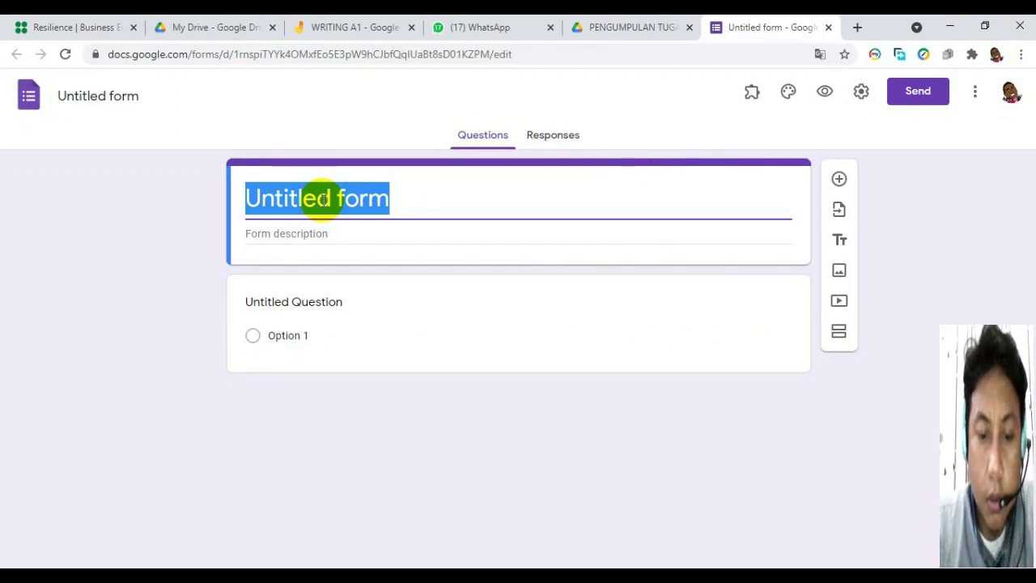
{"action": "type", "text": "L"}
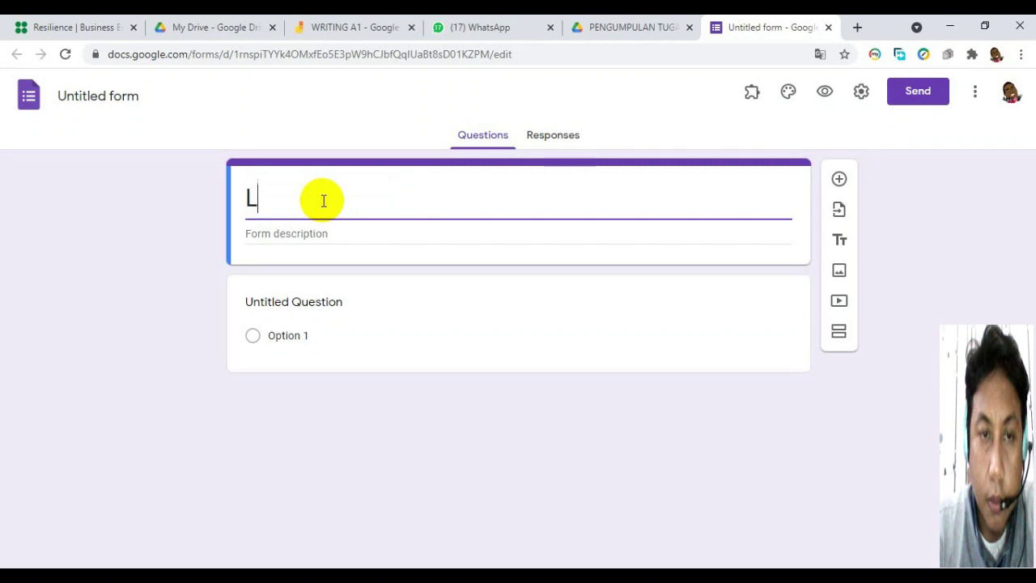
{"action": "key", "text": "BackSpace"}
{"action": "type", "text": "PEN"}
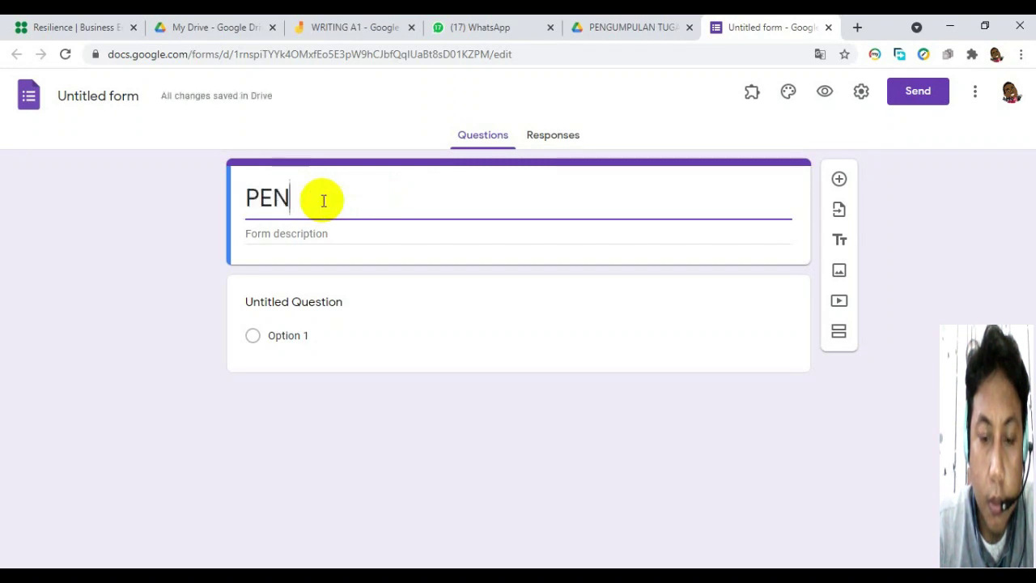
{"action": "type", "text": "GUMPULAN"}
{"action": "key", "text": "Home"}
{"action": "type", "text": "LINK PENGUMPULAN TUGAS "}
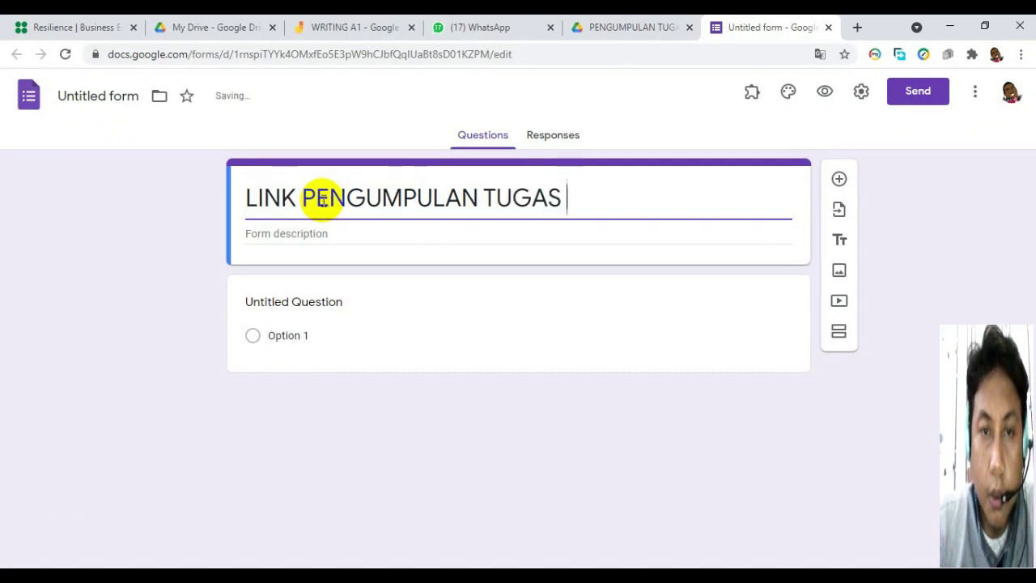
{"action": "type", "text": "SISWA"}
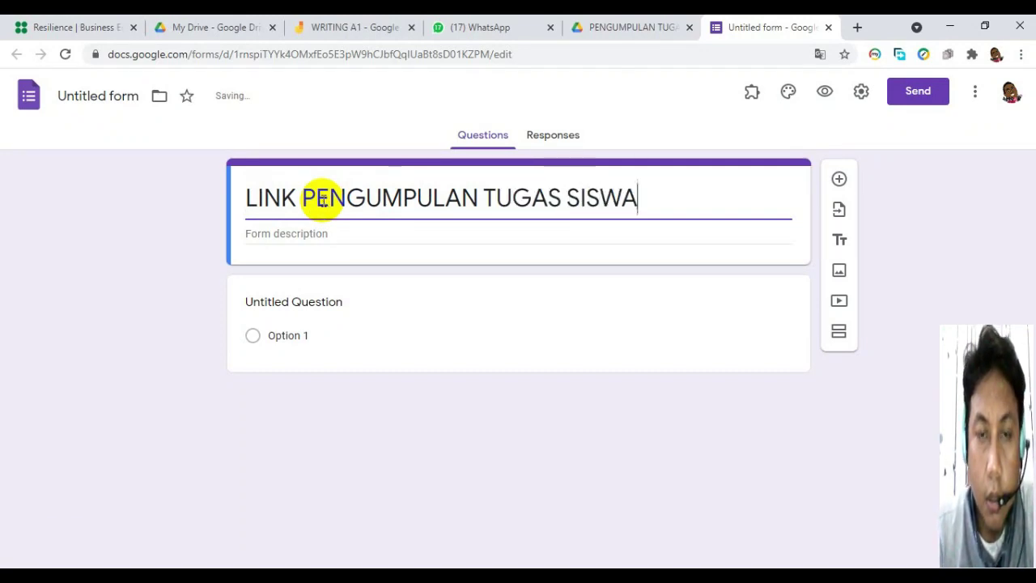
{"action": "type", "text": " BHS I"}
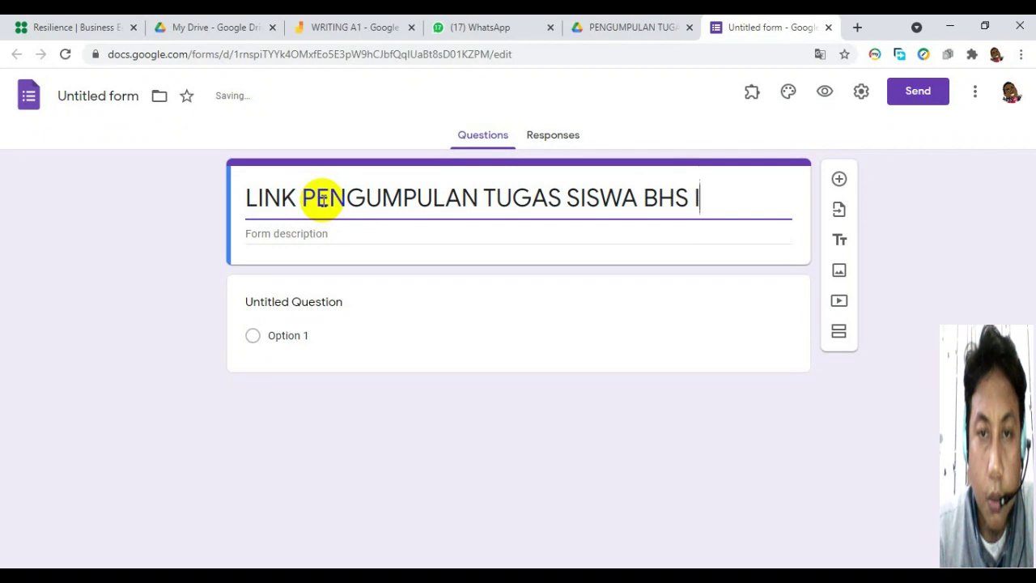
{"action": "type", "text": "NGGRIS"}
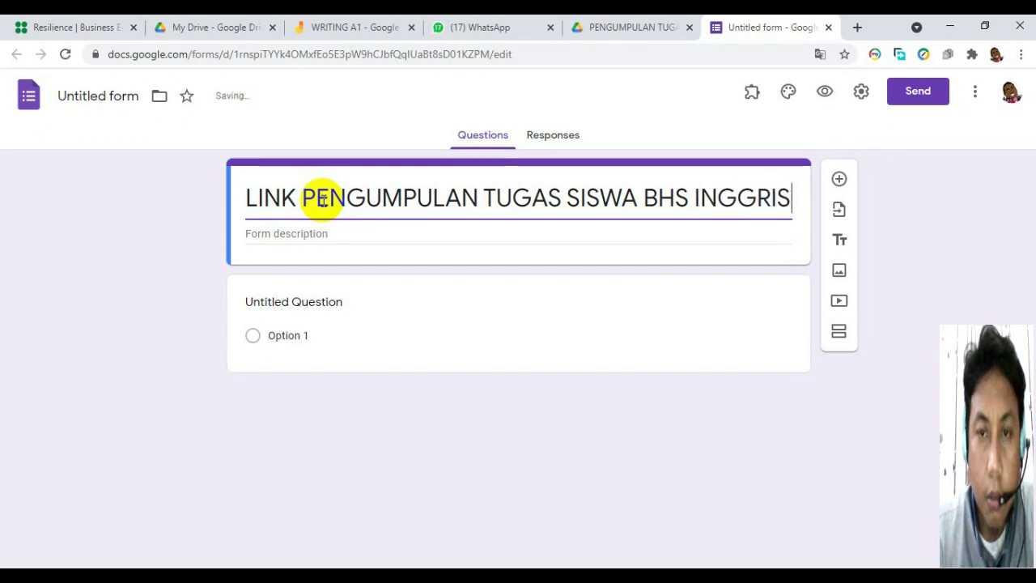
{"action": "type", "text": " KELAS 12 SEMUA JURUSAN"}
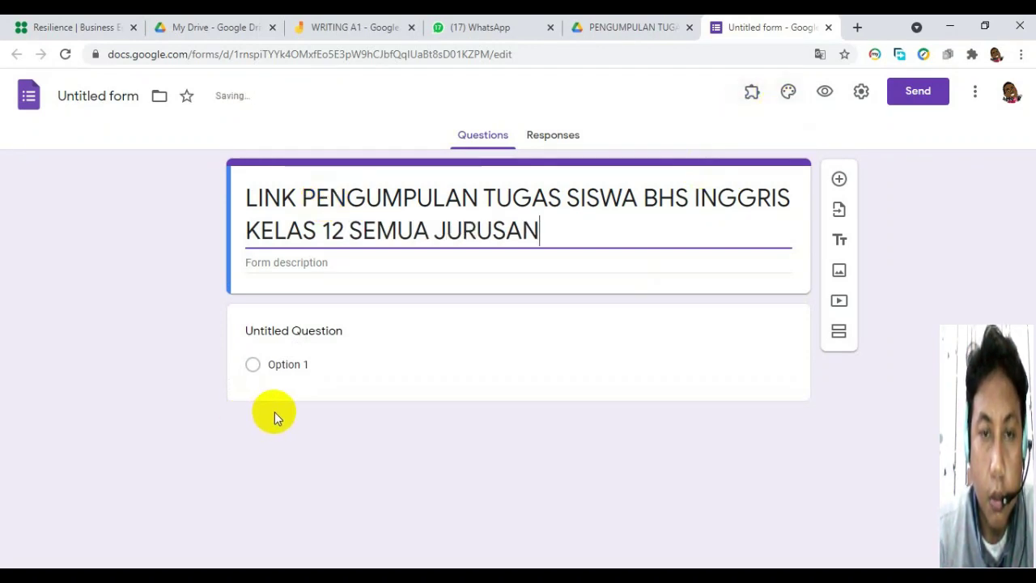
Make the first question a required short-answer 'NAMA LENGKAP' question.
{"action": "left_click", "coordinate": [255, 368]}
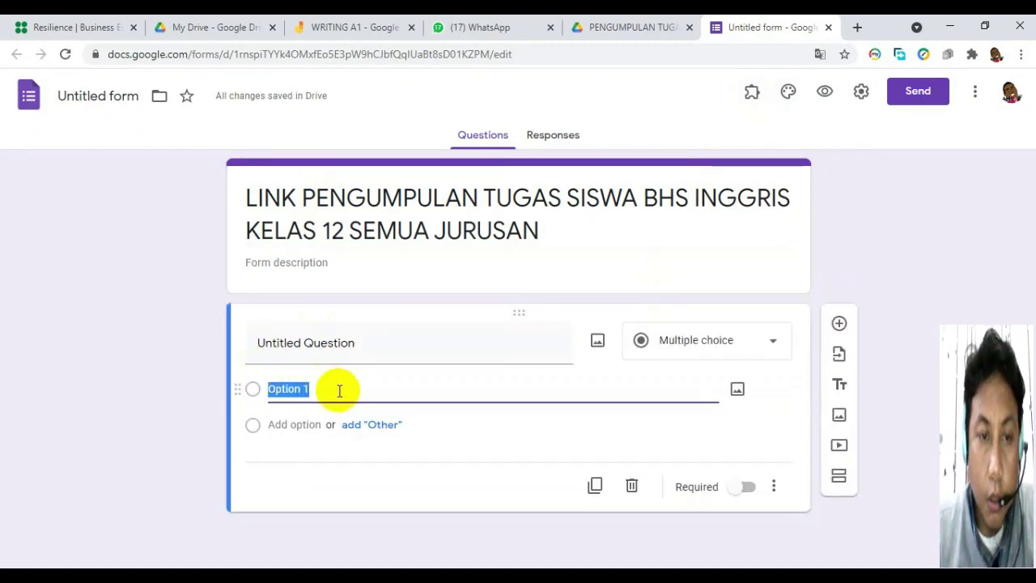
{"action": "left_click", "coordinate": [335, 343]}
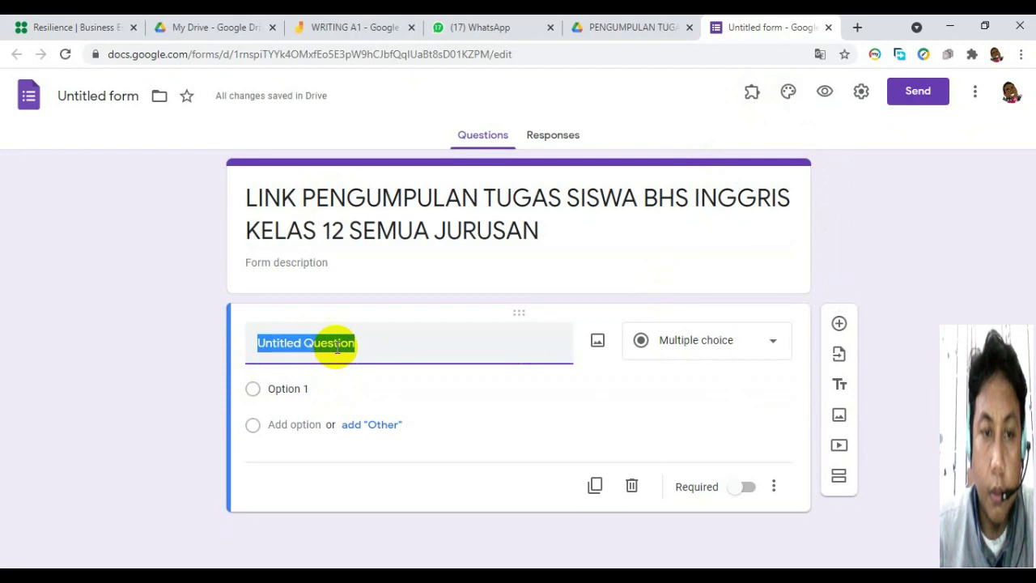
{"action": "type", "text": "NAMA LENGKAP"}
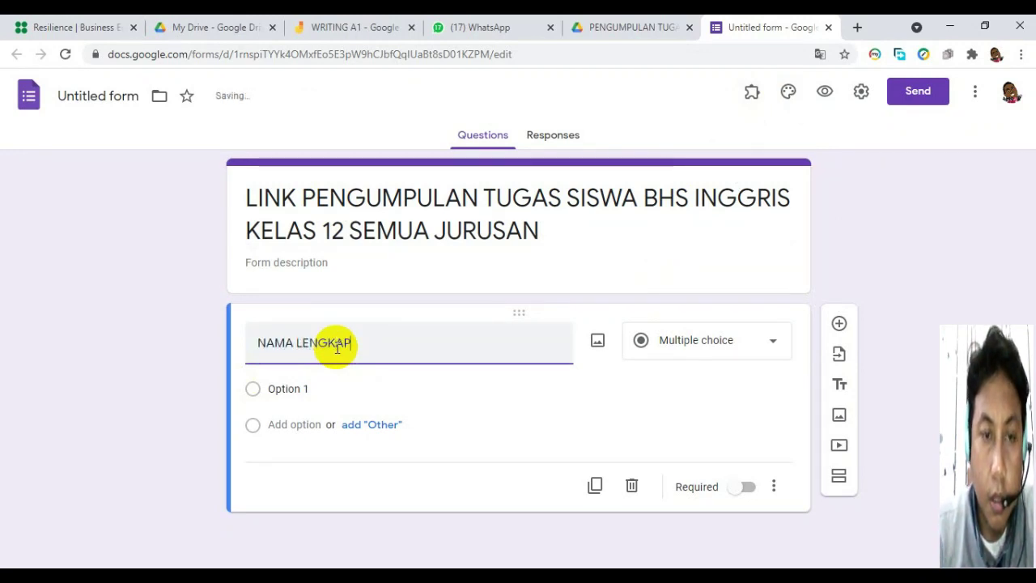
{"action": "left_click", "coordinate": [736, 352]}
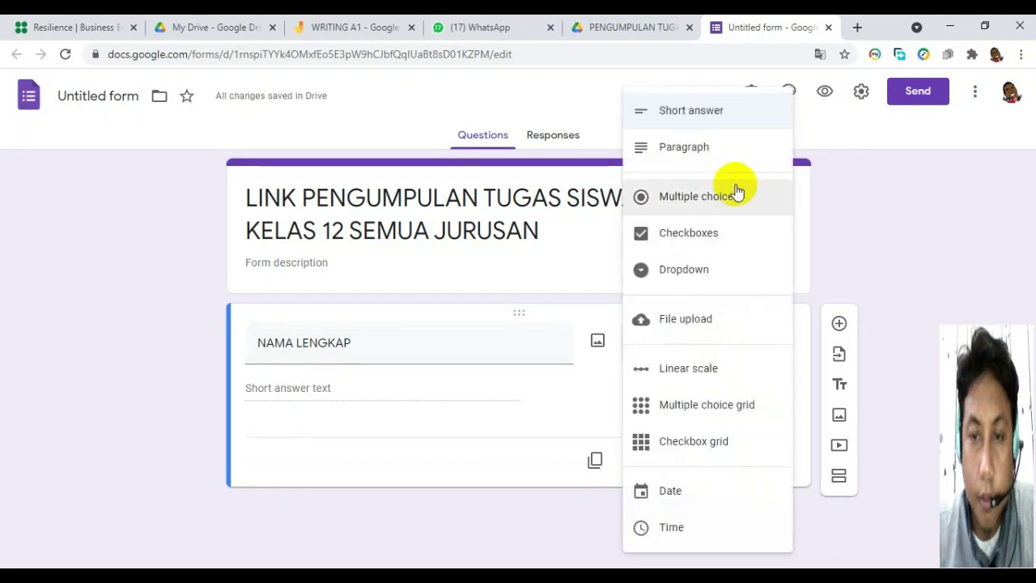
{"action": "left_click", "coordinate": [684, 112]}
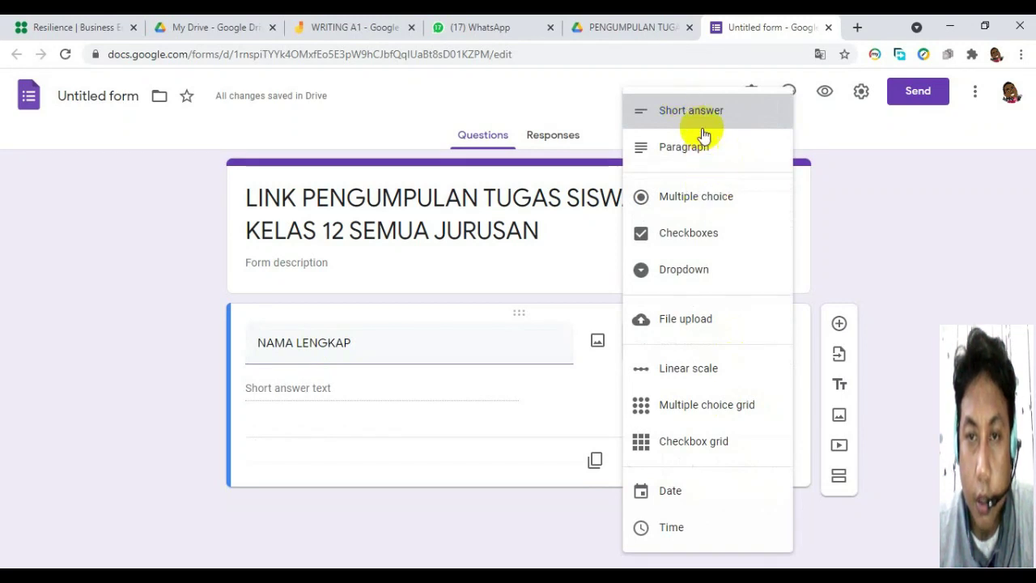
{"action": "left_click", "coordinate": [700, 123]}
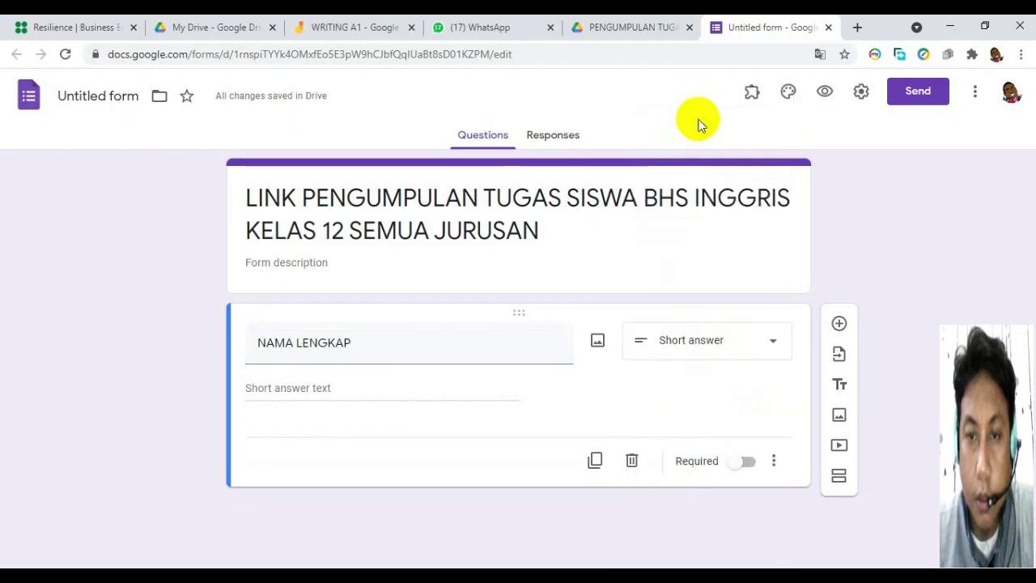
{"action": "left_click", "coordinate": [746, 461]}
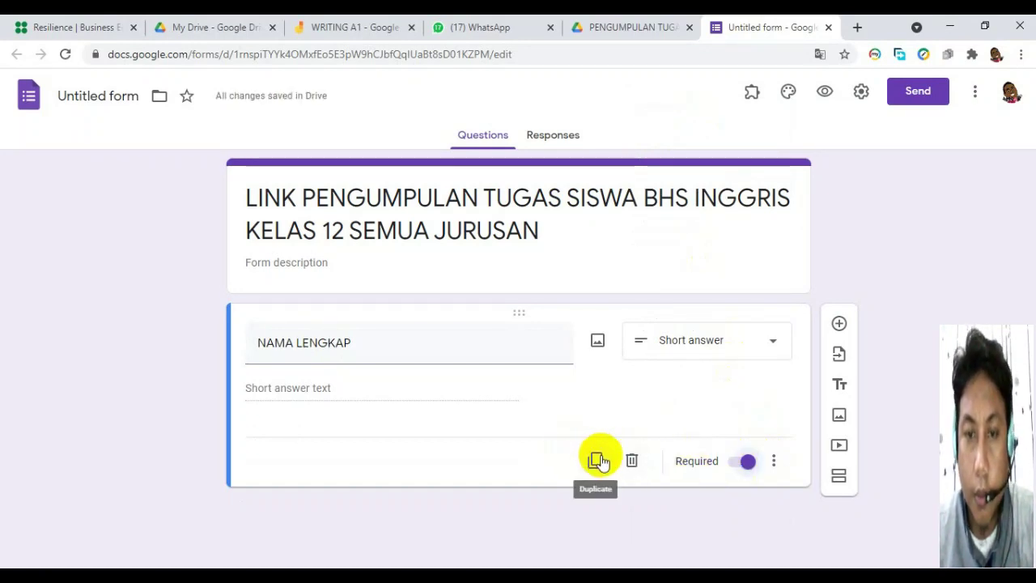
Add a multiple-choice 'KELAS' question with choices XII AKL 1 and XII AKL 2.
{"action": "left_click", "coordinate": [839, 325]}
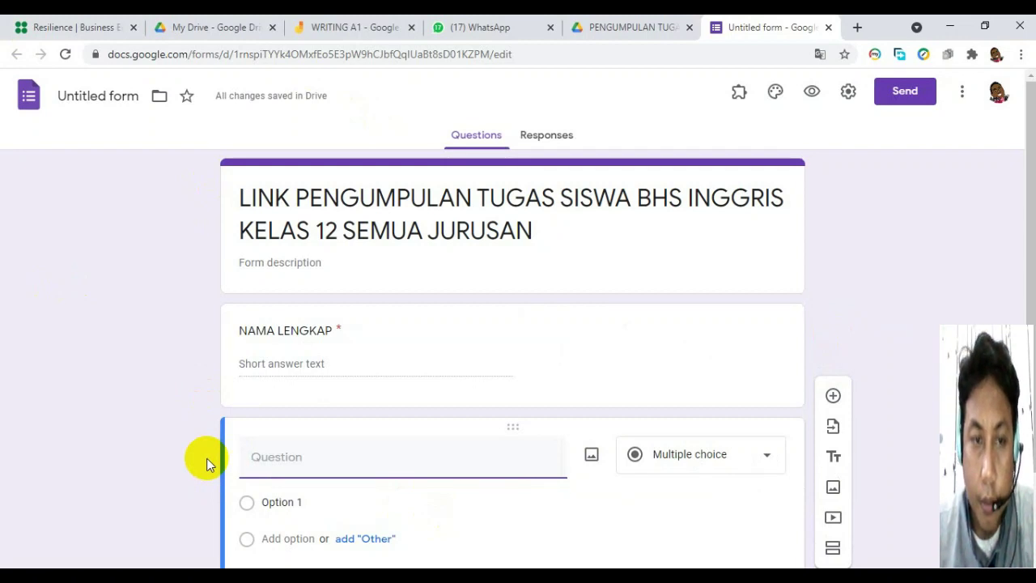
{"action": "type", "text": "KELAS"}
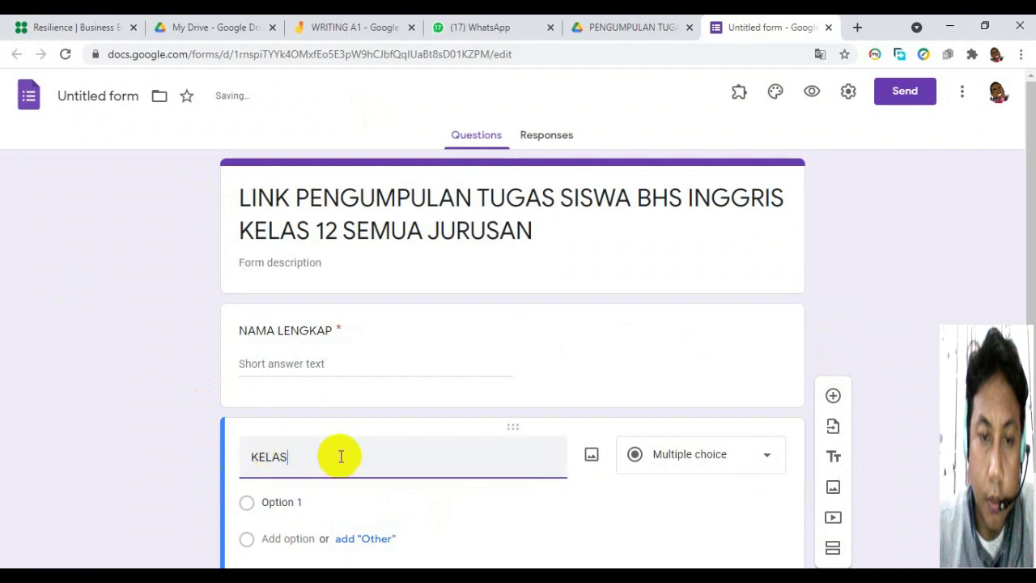
{"action": "left_click", "coordinate": [248, 504]}
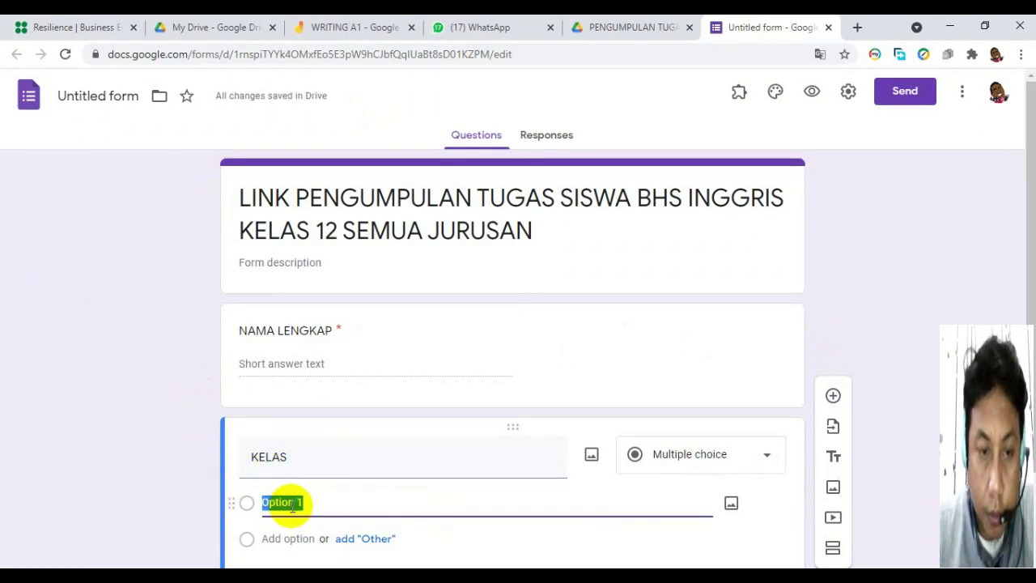
{"action": "type", "text": "X"}
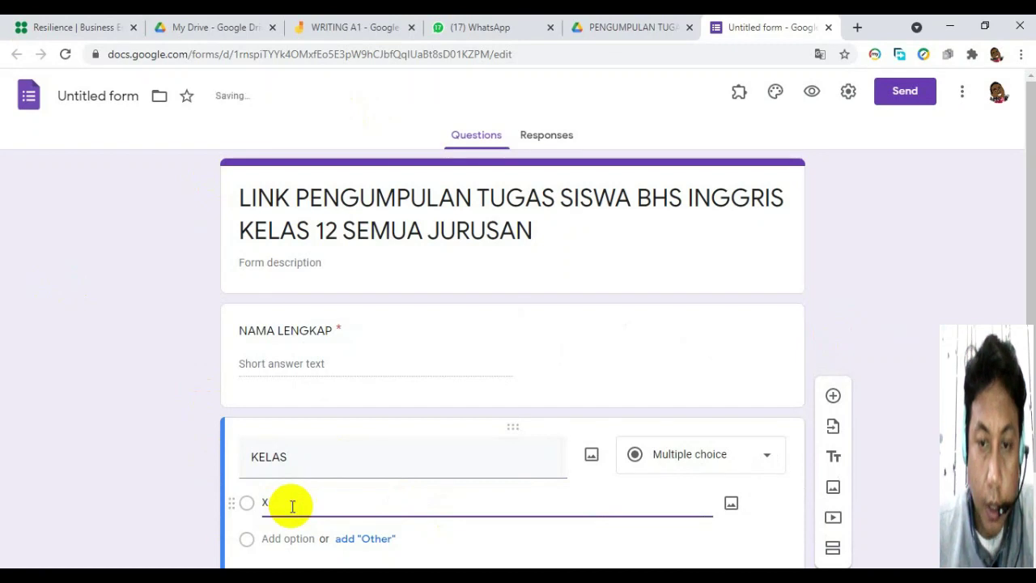
{"action": "type", "text": "II AKL 1"}
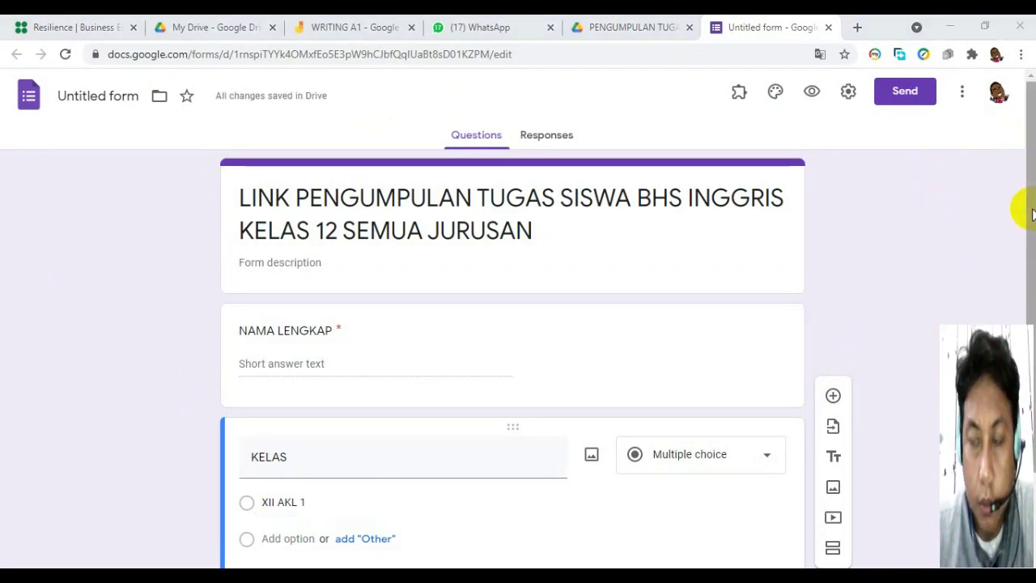
{"action": "left_click_drag", "start_coordinate": [1032, 212], "coordinate": [1031, 260]}
{"action": "left_click", "coordinate": [298, 431]}
{"action": "type", "text": "XII AKL 2"}
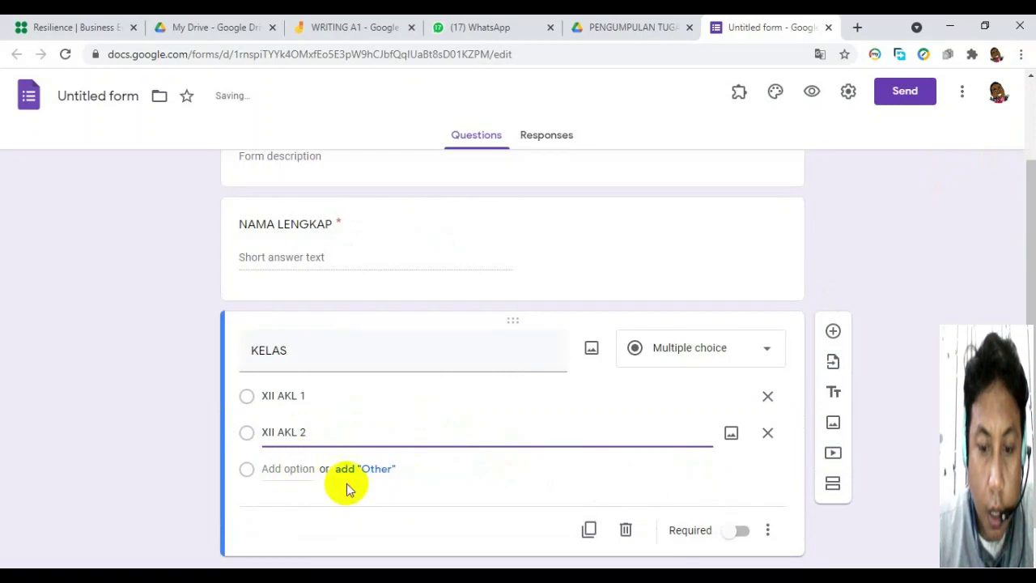
Add KELAS choices XII OTKP 1, XII OTKP 2 and XII OTKP 3.
{"action": "left_click", "coordinate": [267, 469]}
{"action": "type", "text": "X"}
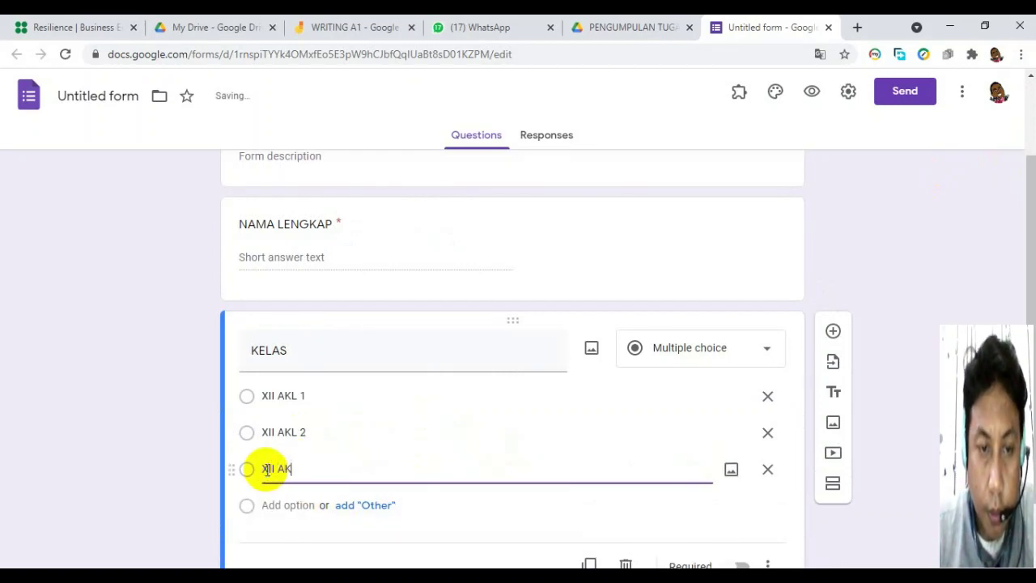
{"action": "type", "text": "II AK"}
{"action": "key", "text": "BackSpace"}
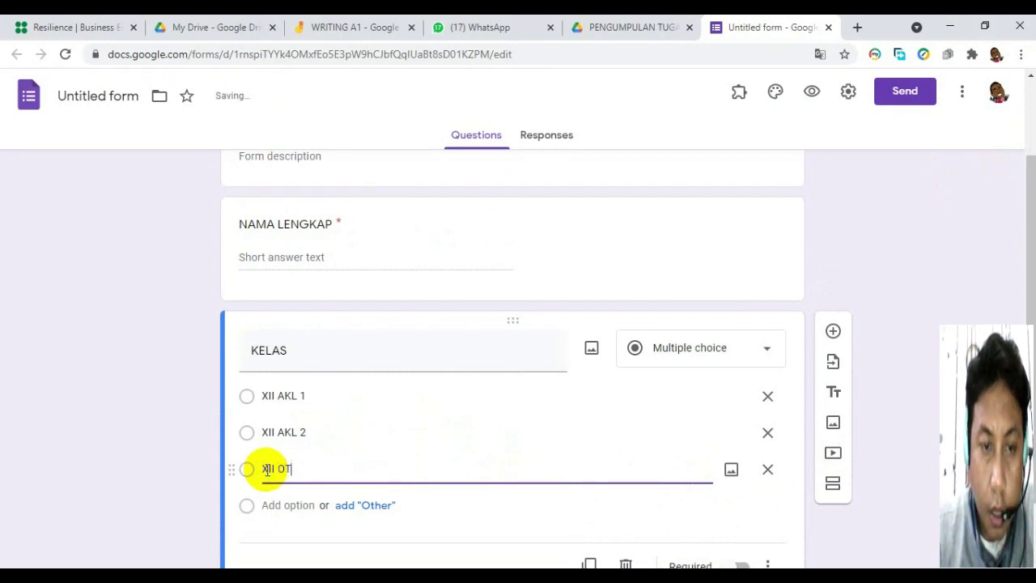
{"action": "type", "text": "OTKP 1"}
{"action": "left_click", "coordinate": [273, 504]}
{"action": "type", "text": "XI"}
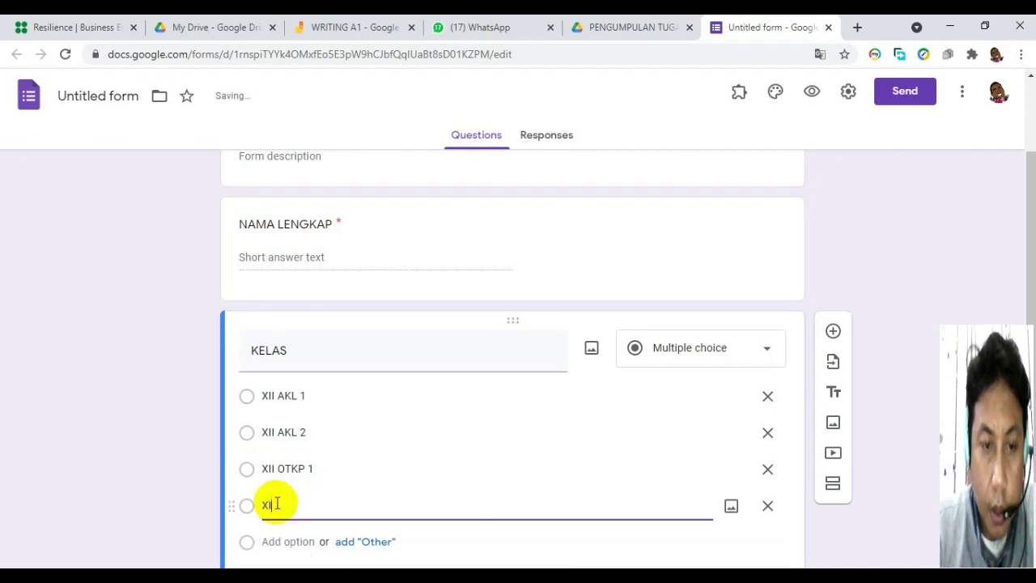
{"action": "type", "text": "I OTKP 2"}
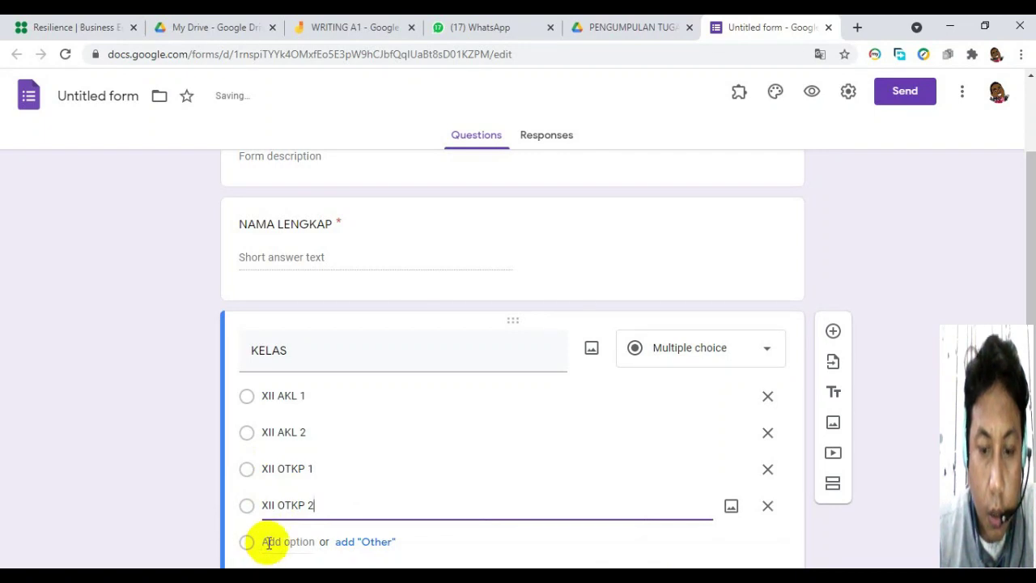
{"action": "left_click", "coordinate": [275, 542]}
{"action": "type", "text": "XII OTKP 3"}
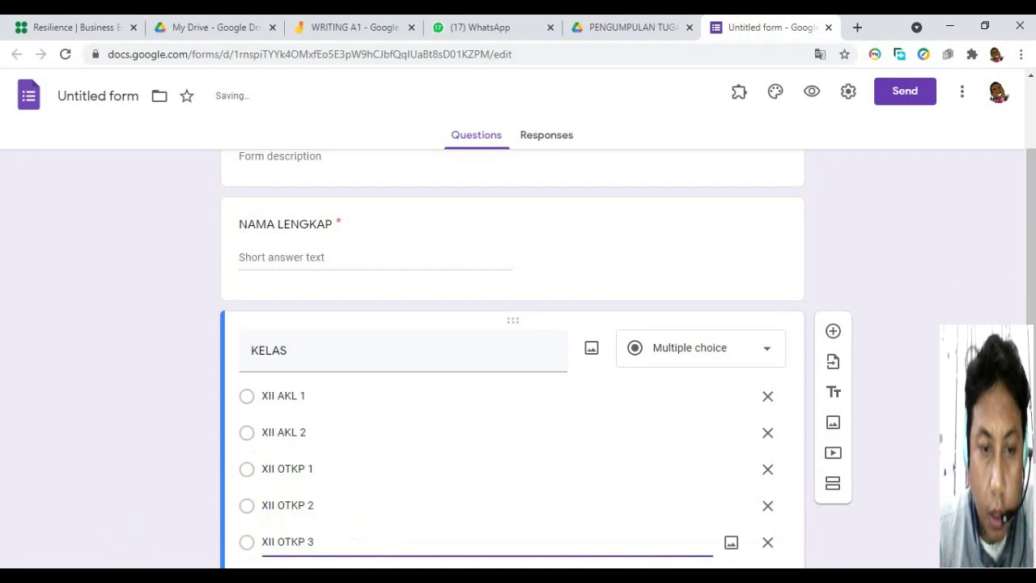
{"action": "scroll", "coordinate": [1024, 259], "scroll_direction": "down", "scroll_amount": 2}
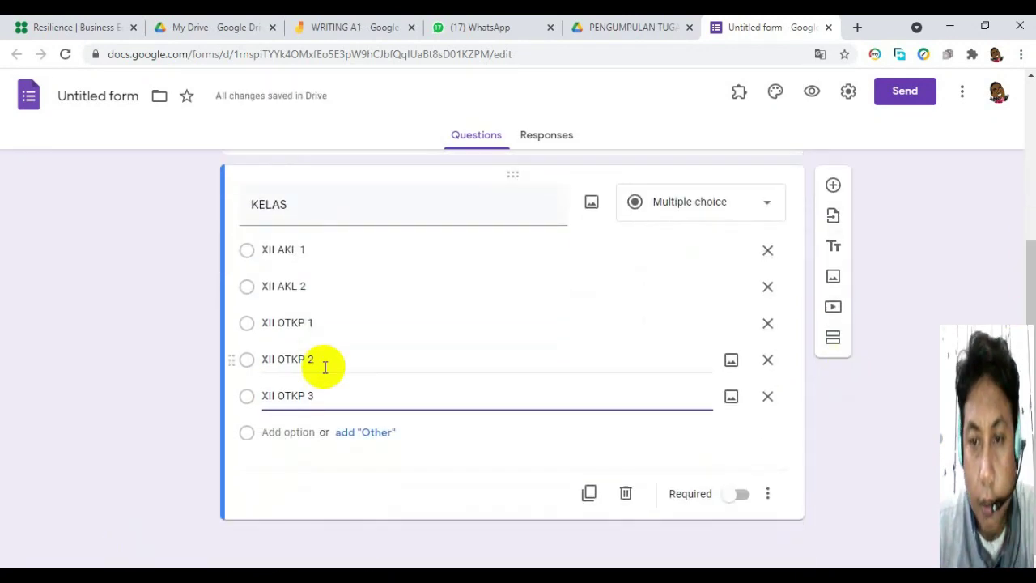
Add KELAS choices XII OTKP 4, XII PKM and XII BDP.
{"action": "left_click", "coordinate": [282, 430]}
{"action": "type", "text": "X"}
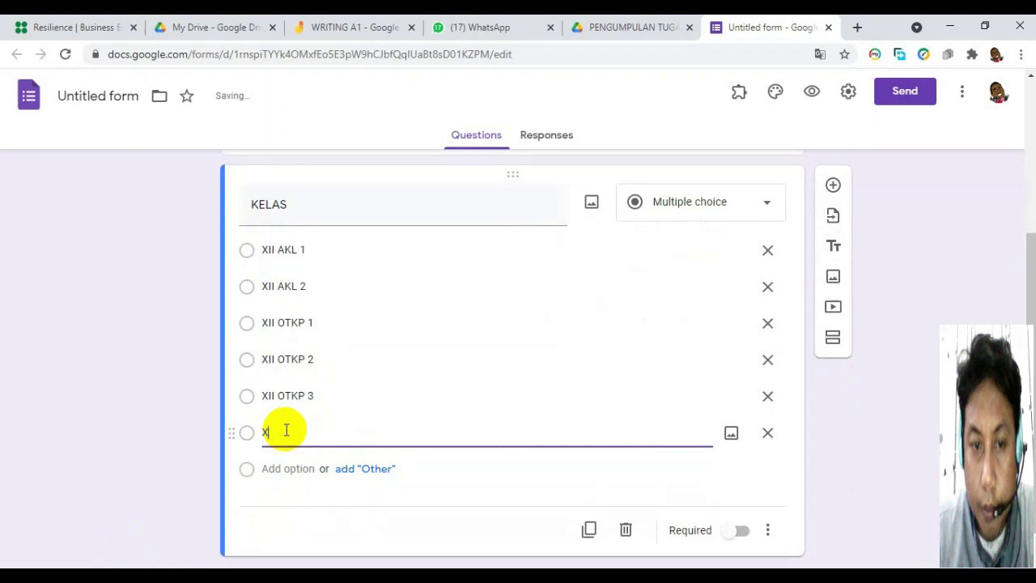
{"action": "type", "text": "II OTK"}
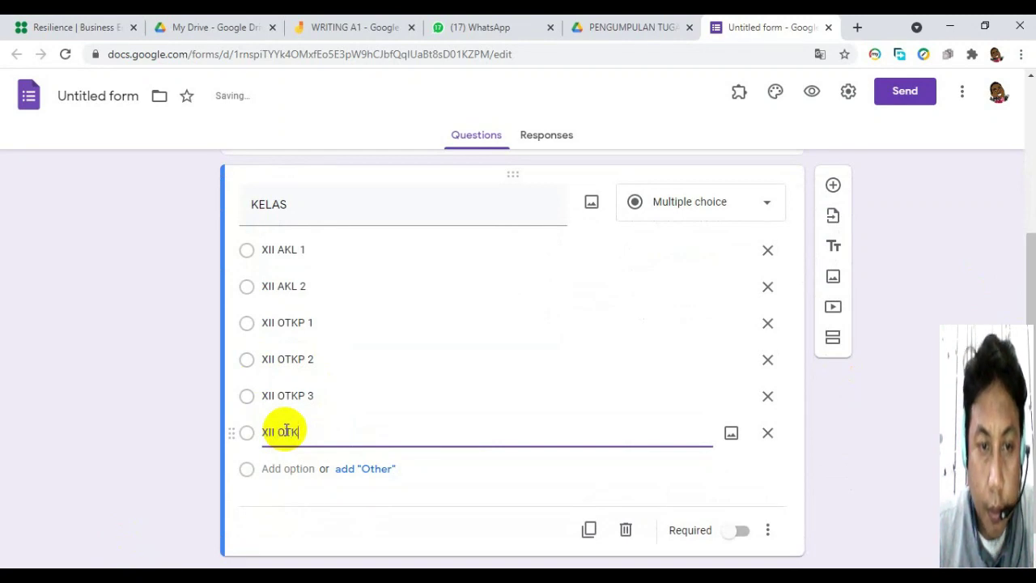
{"action": "type", "text": "P 4"}
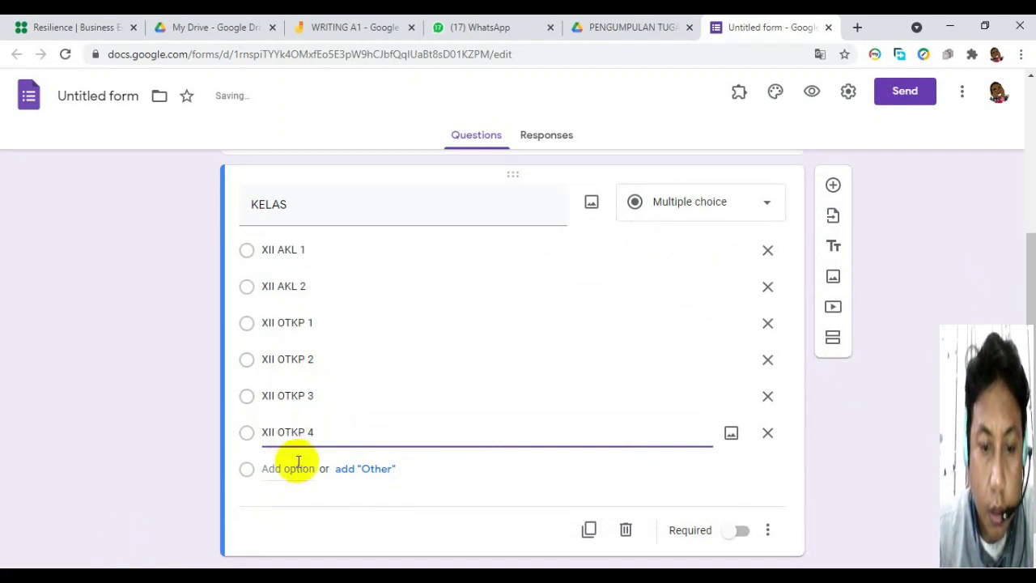
{"action": "left_click", "coordinate": [274, 469]}
{"action": "type", "text": "X"}
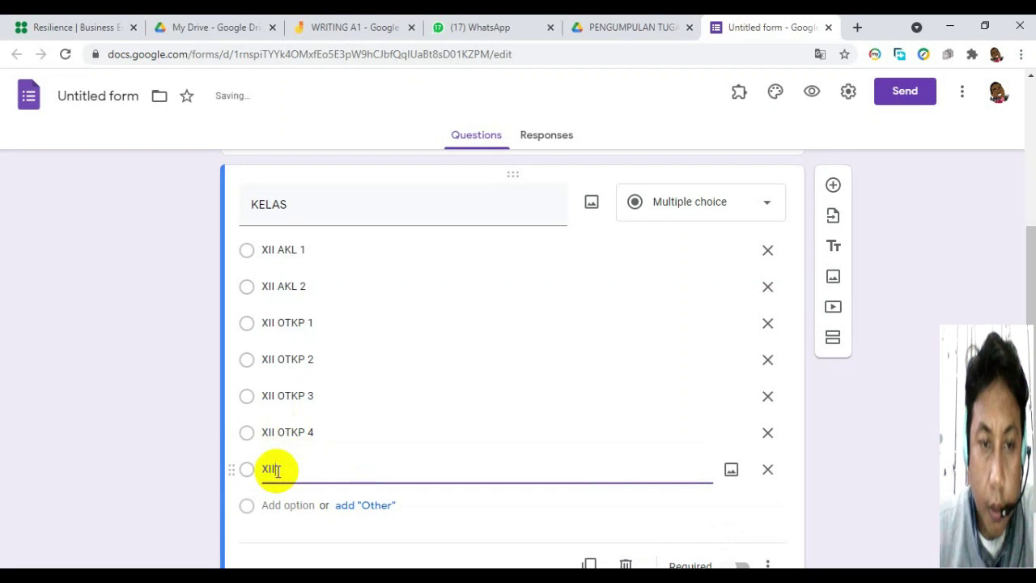
{"action": "type", "text": "II PKM"}
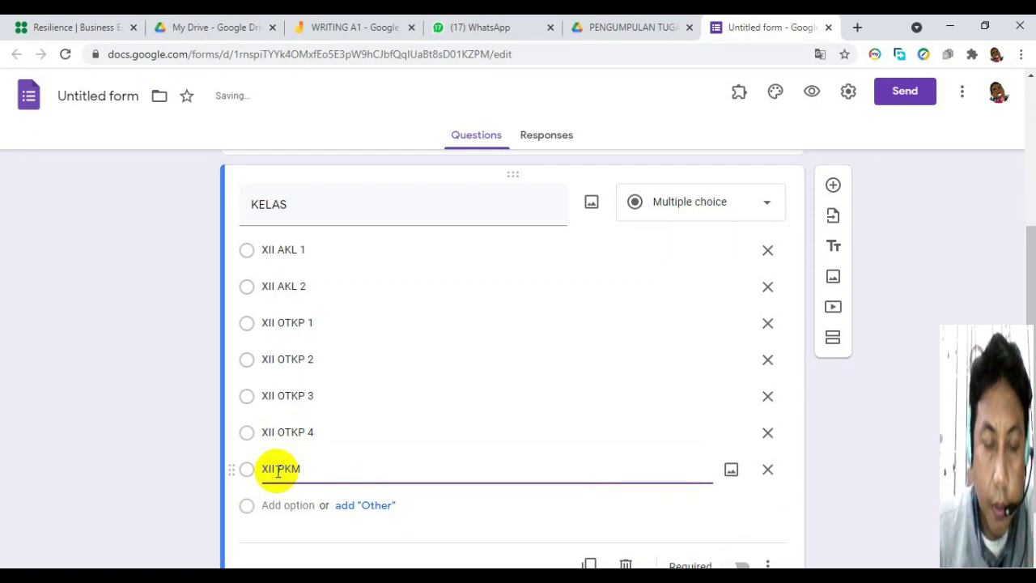
{"action": "left_click", "coordinate": [275, 504]}
{"action": "type", "text": "XII BDP"}
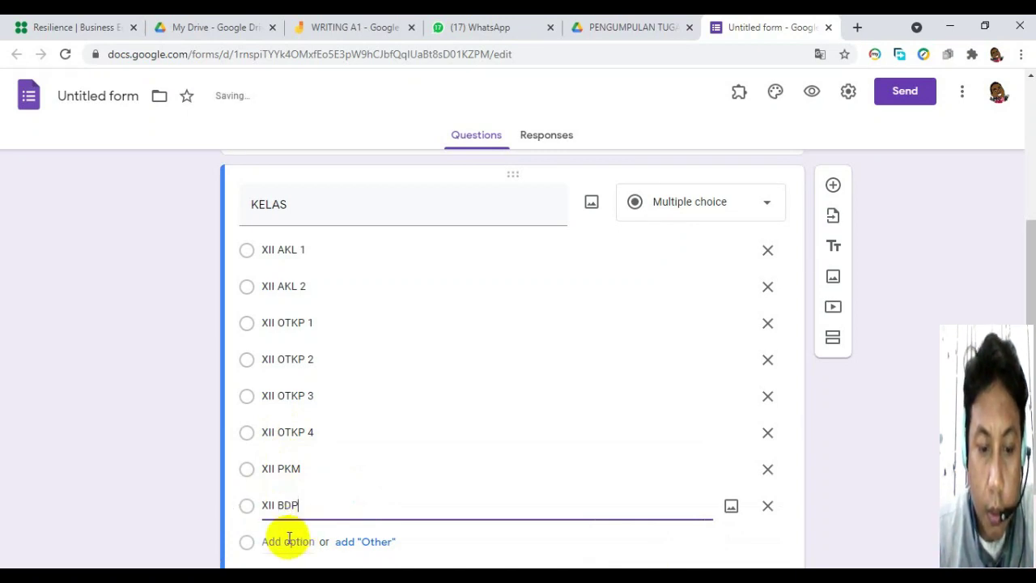
Add XII RPL, XII UPW and XII ANIMASI to the KELAS choices.
{"action": "left_click", "coordinate": [287, 542]}
{"action": "type", "text": "XII"}
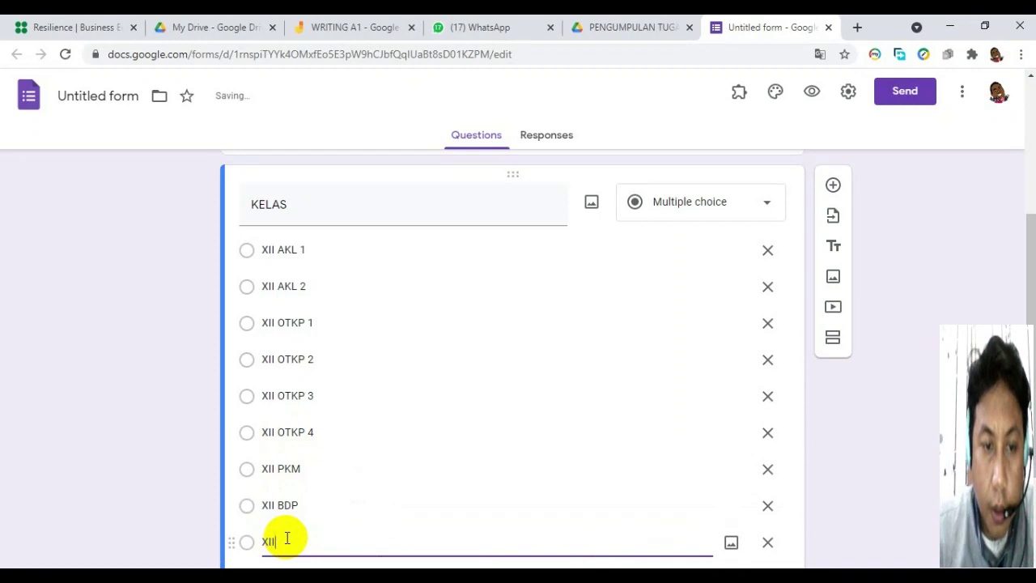
{"action": "type", "text": " RPL"}
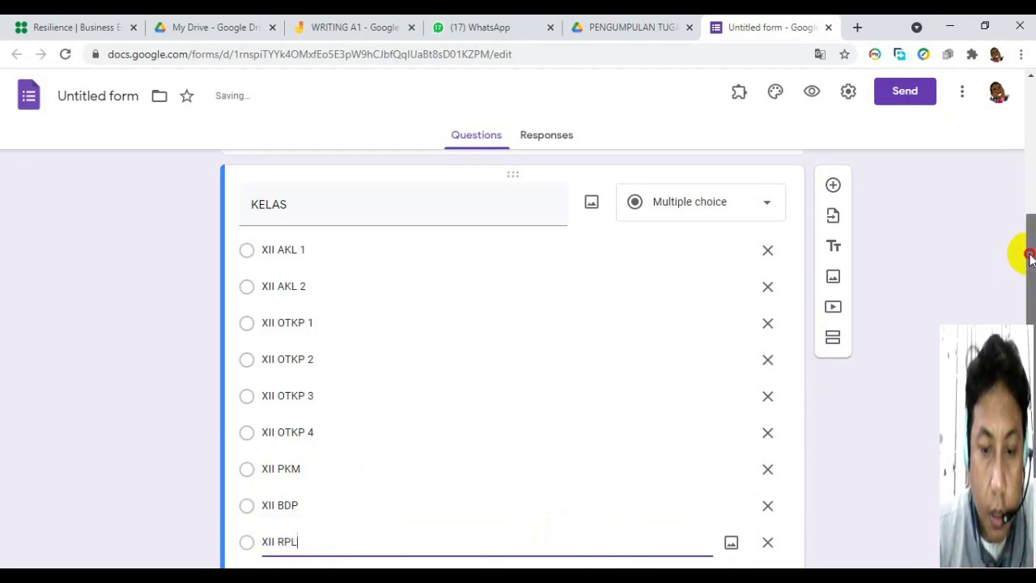
{"action": "left_click_drag", "start_coordinate": [1023, 248], "coordinate": [1029, 312]}
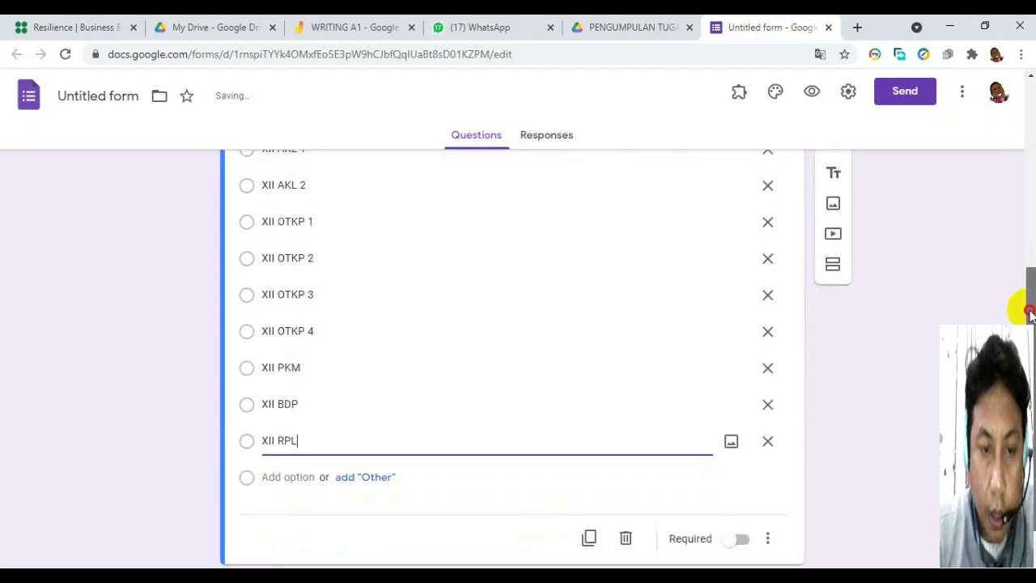
{"action": "left_click", "coordinate": [282, 468]}
{"action": "type", "text": "XII"}
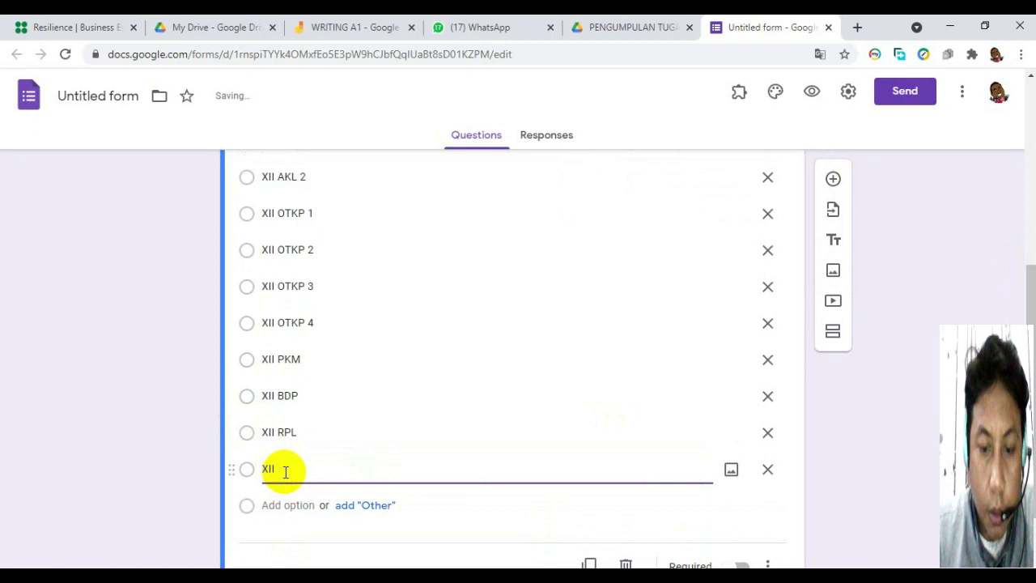
{"action": "type", "text": " UPW"}
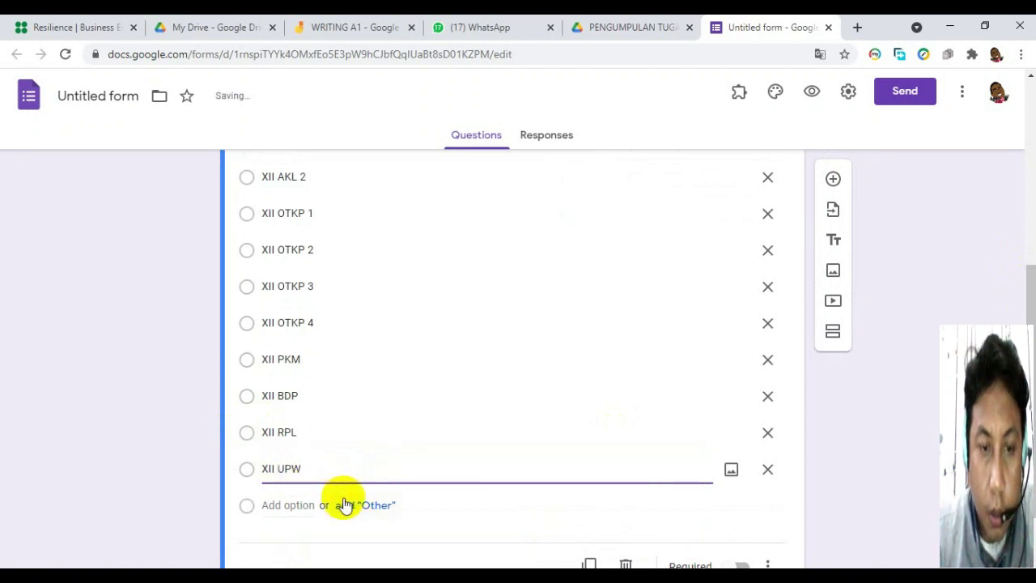
{"action": "left_click", "coordinate": [267, 505]}
{"action": "type", "text": "X"}
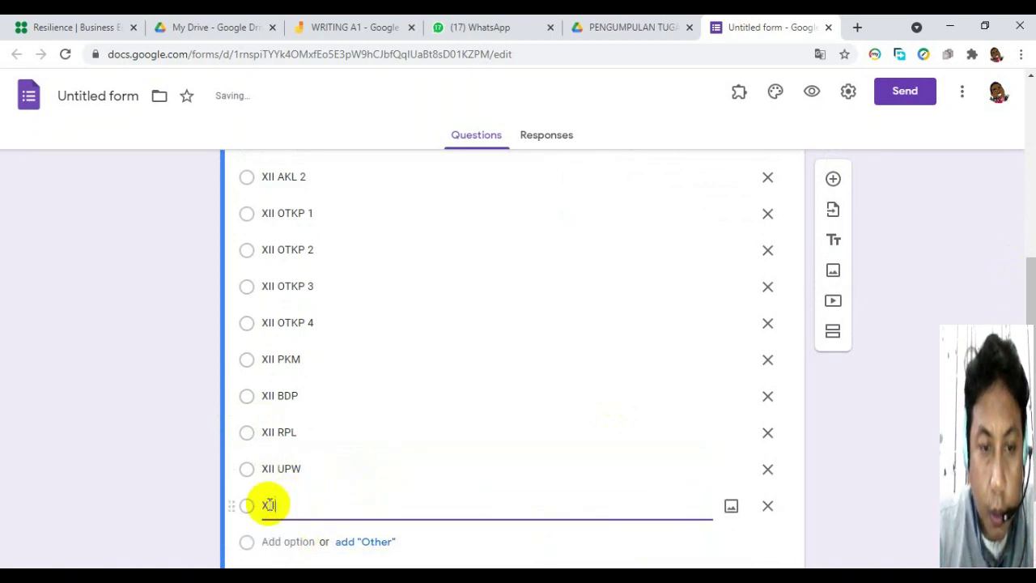
{"action": "type", "text": "II ANIMASI"}
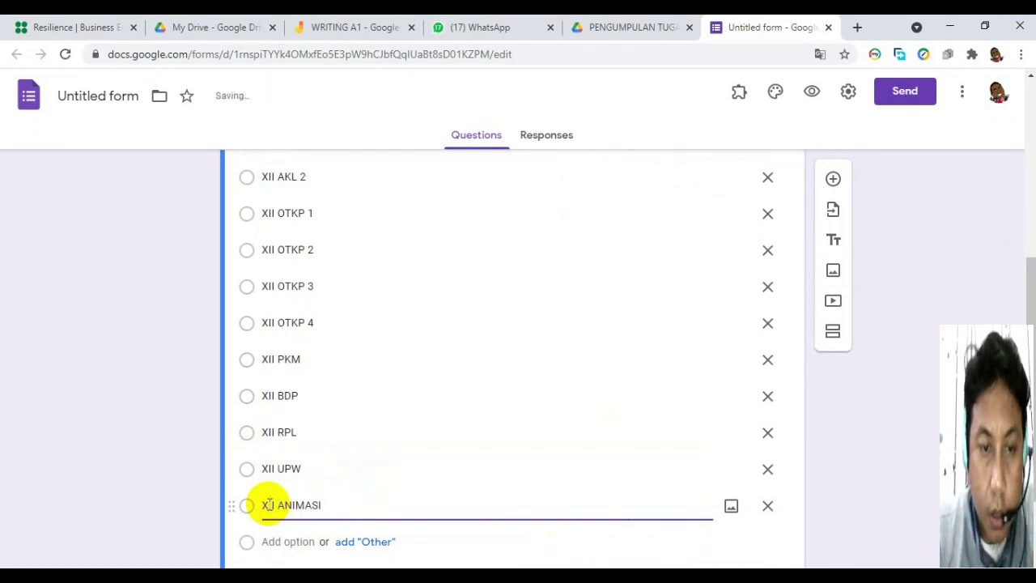
{"action": "left_click_drag", "start_coordinate": [1033, 312], "coordinate": [1032, 359]}
{"action": "left_click_drag", "start_coordinate": [1030, 315], "coordinate": [1029, 357]}
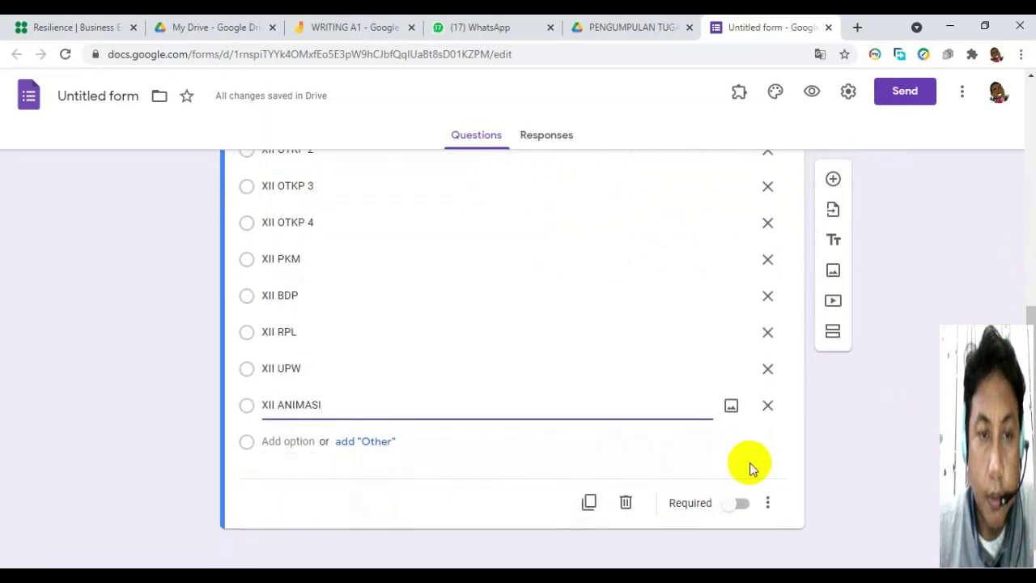
Turn on Required for the KELAS question.
{"action": "left_click", "coordinate": [742, 505]}
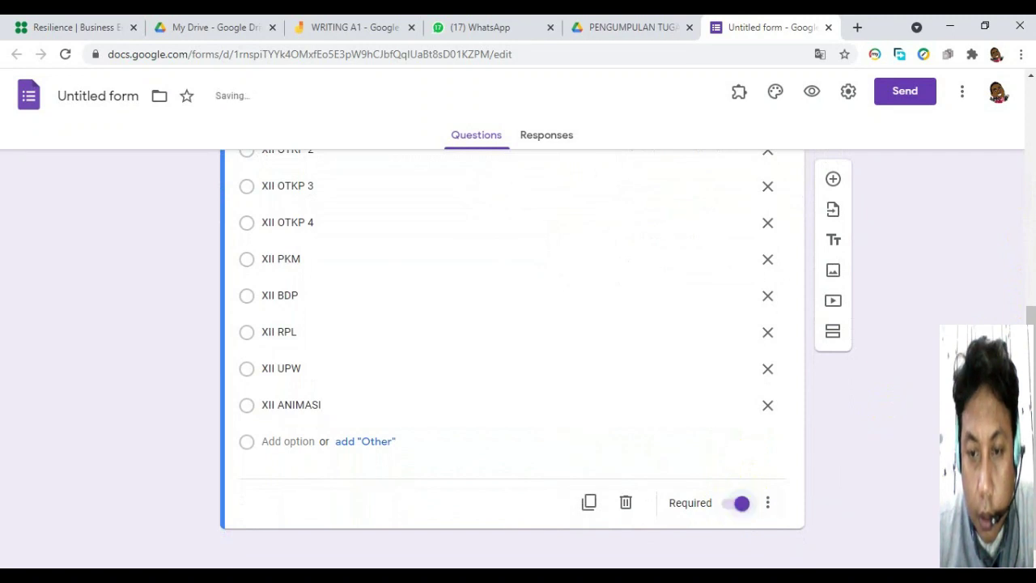
{"action": "left_click_drag", "start_coordinate": [1029, 320], "coordinate": [1008, 250]}
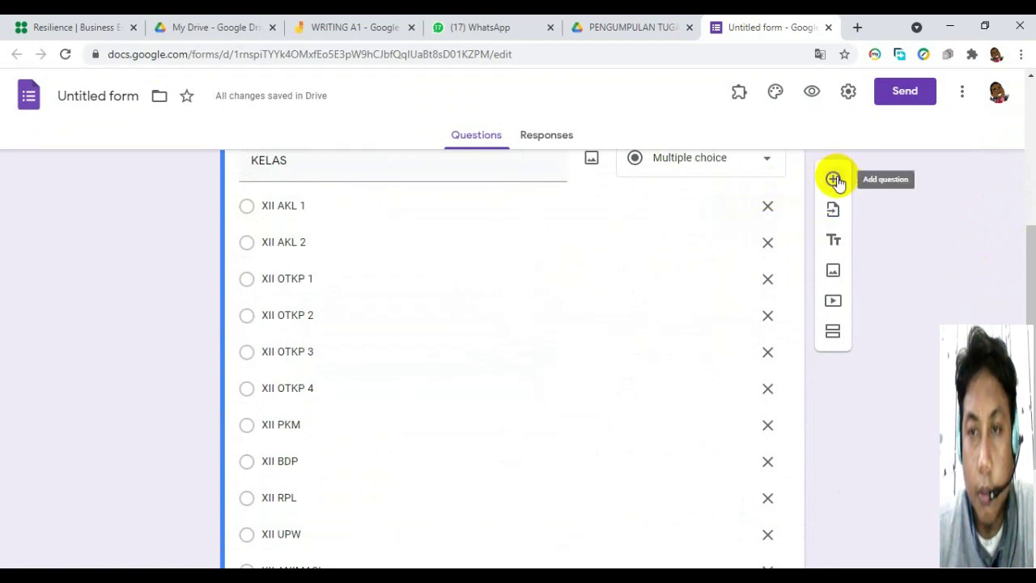
Add an 'UPLOAD TUGAS' question and change its type to File upload.
{"action": "left_click", "coordinate": [1020, 232]}
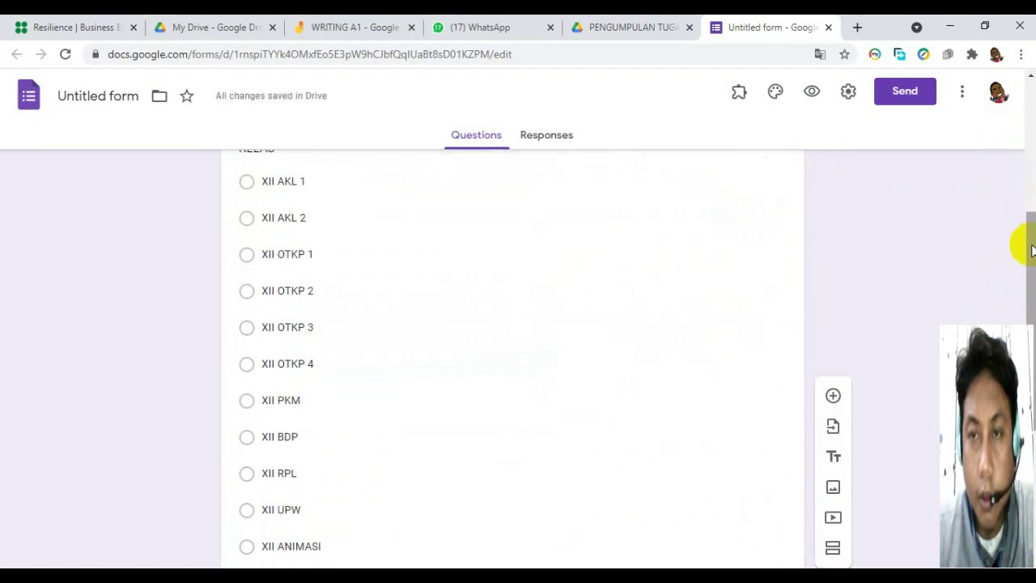
{"action": "left_click", "coordinate": [832, 395]}
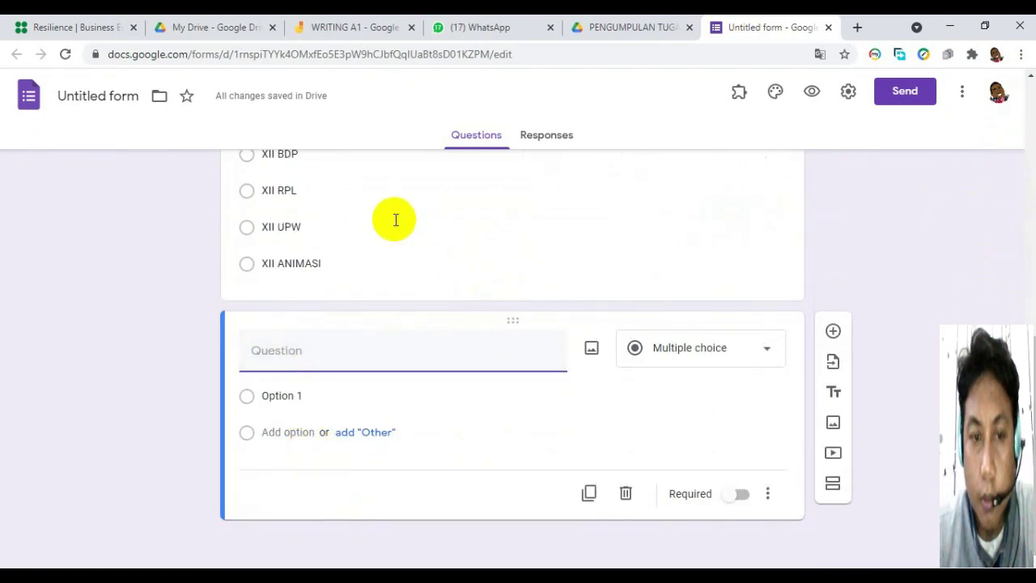
{"action": "type", "text": "UPLOAD TUGAS"}
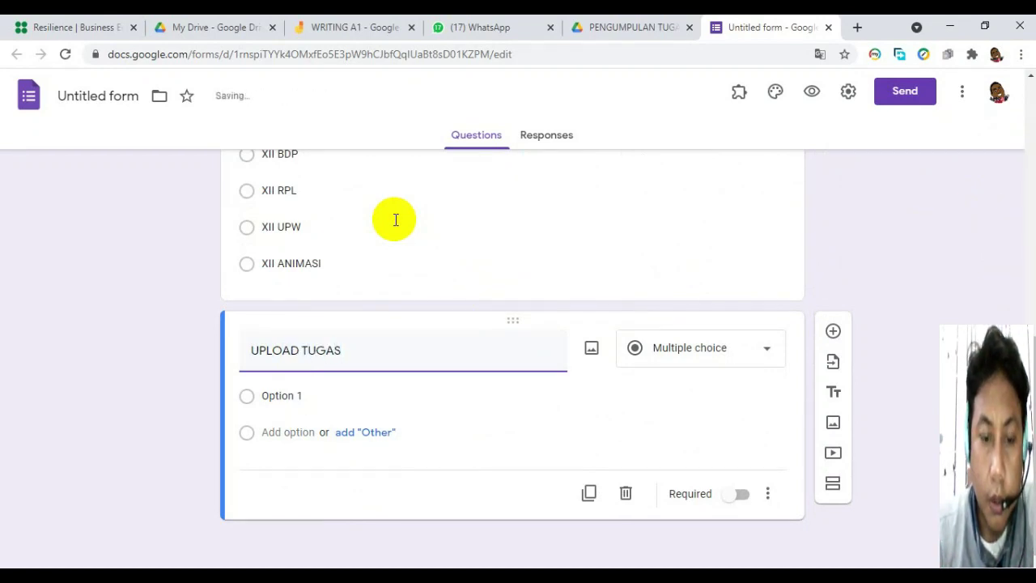
{"action": "left_click", "coordinate": [732, 358]}
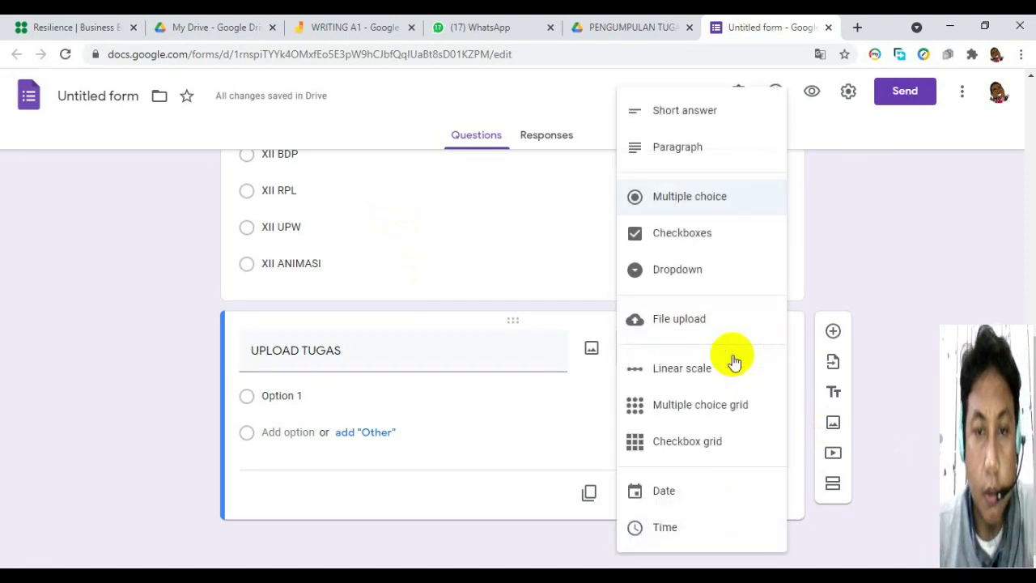
{"action": "left_click", "coordinate": [669, 324]}
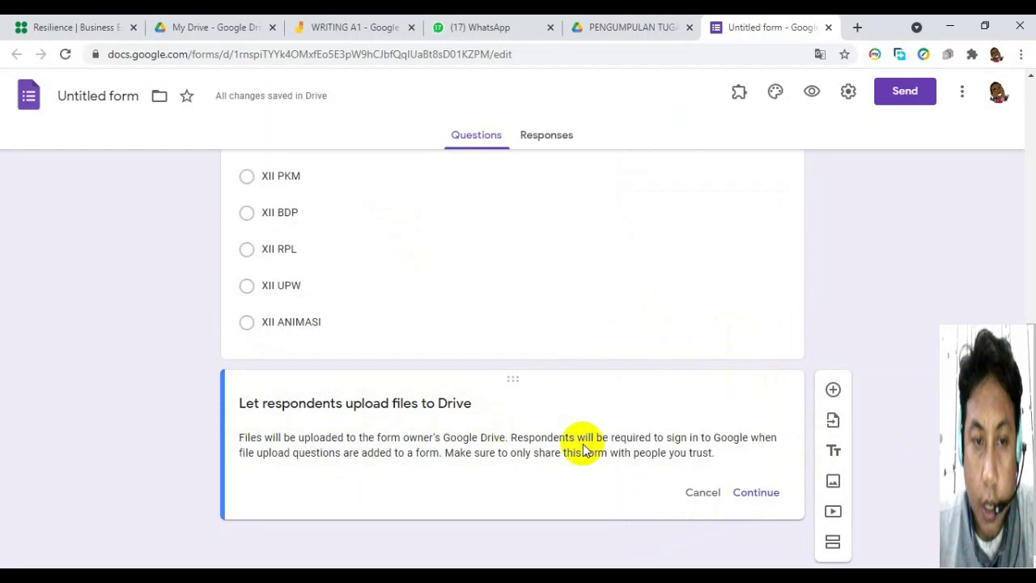
Accept the Drive upload notice so UPLOAD TUGAS accepts 1 file up to 10 MB.
{"action": "left_click", "coordinate": [757, 492]}
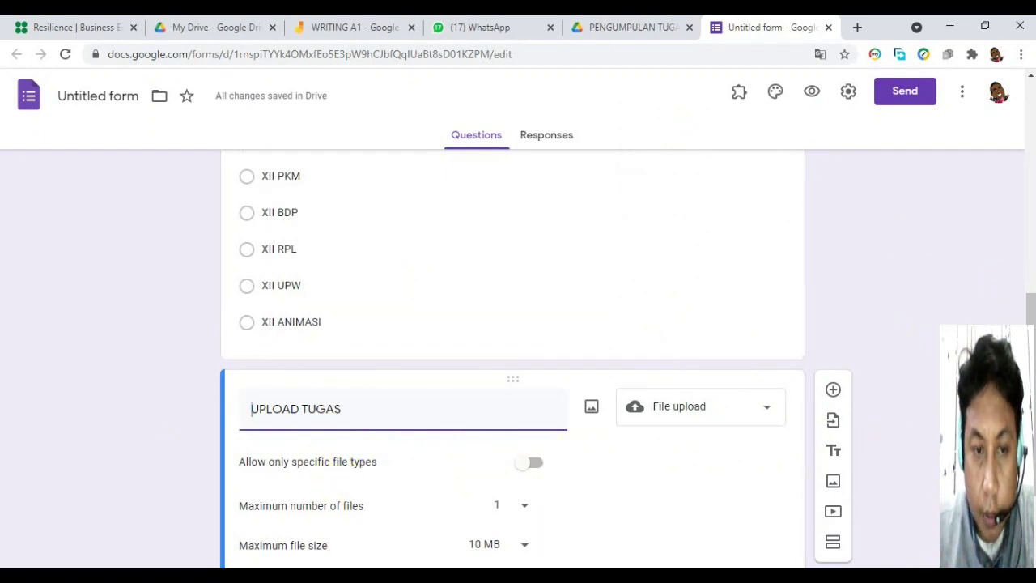
{"action": "scroll", "coordinate": [1028, 311], "scroll_direction": "down", "scroll_amount": 3}
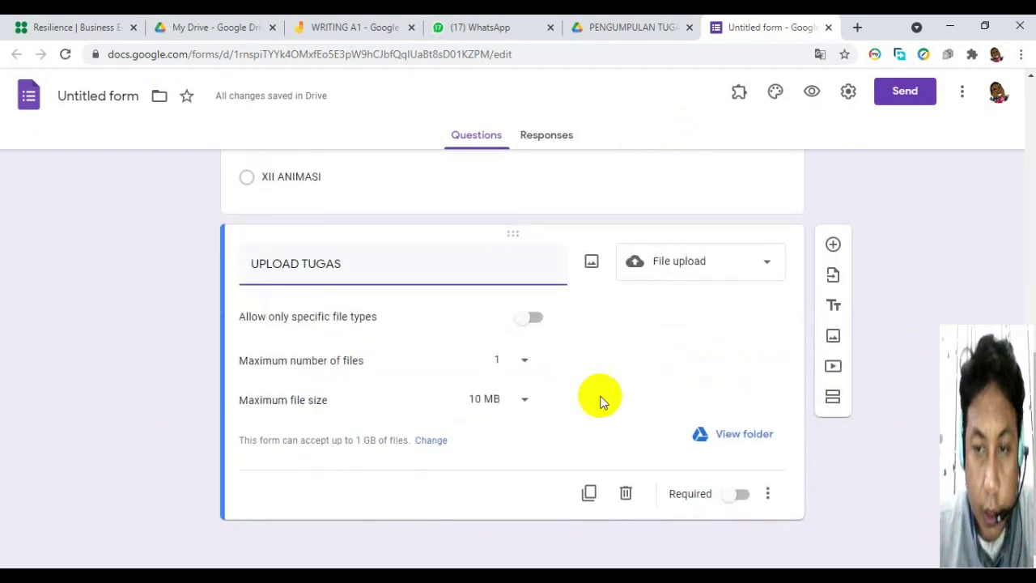
Allow UPLOAD TUGAS up to 10 files of at most 1 GB, then check its Drive folder.
{"action": "left_click", "coordinate": [522, 361]}
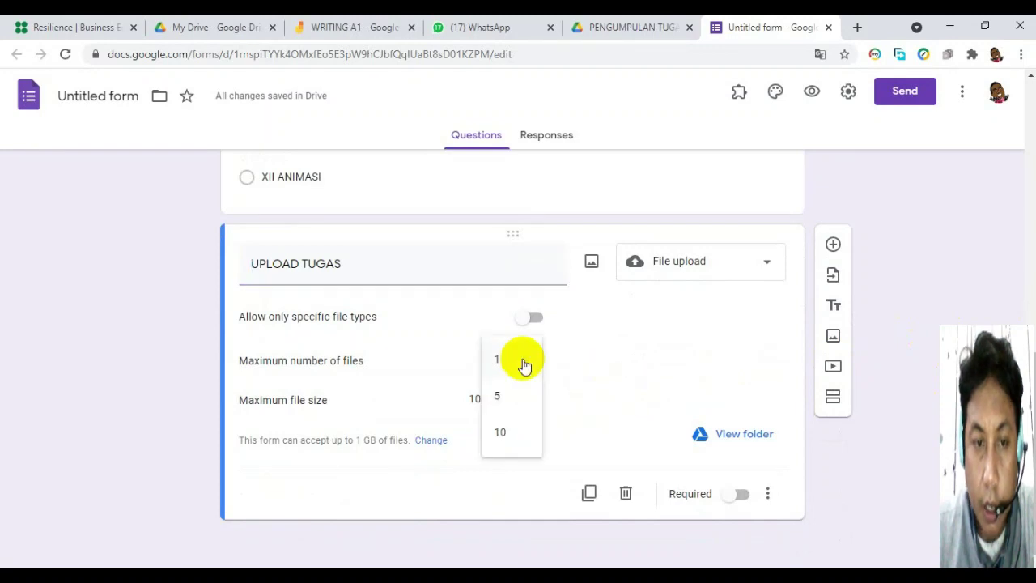
{"action": "left_click", "coordinate": [502, 435]}
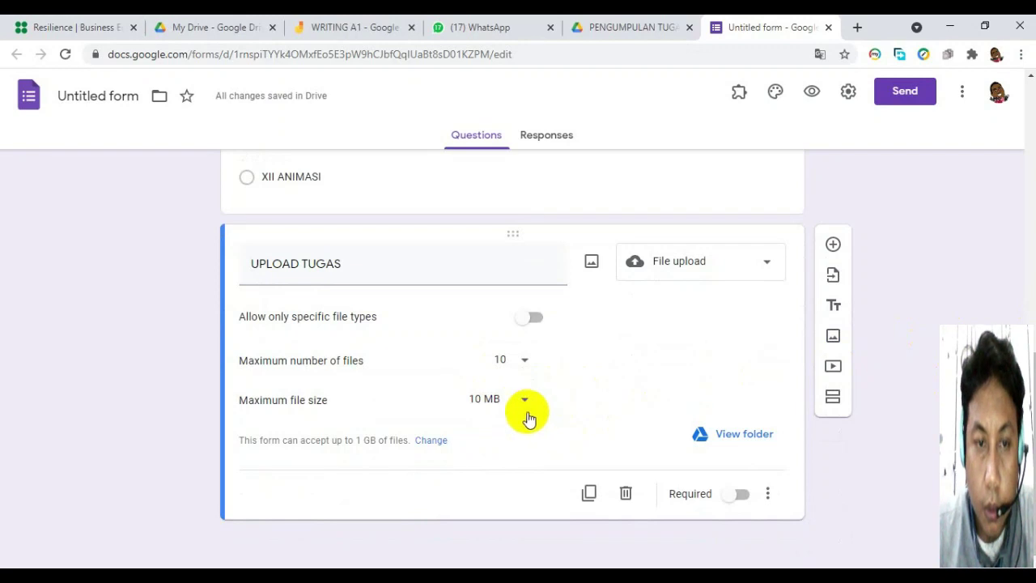
{"action": "left_click", "coordinate": [524, 404]}
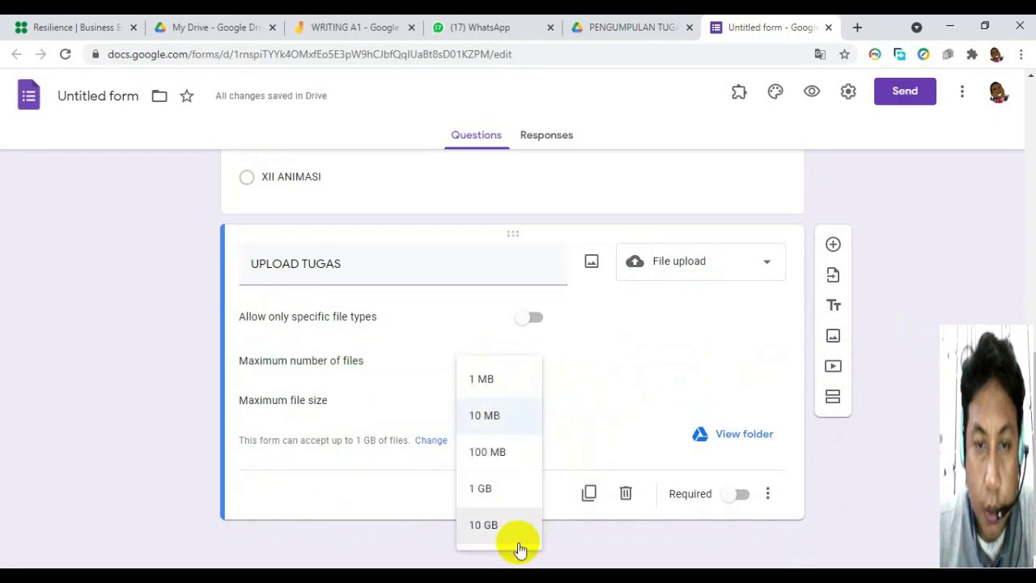
{"action": "left_click", "coordinate": [488, 527]}
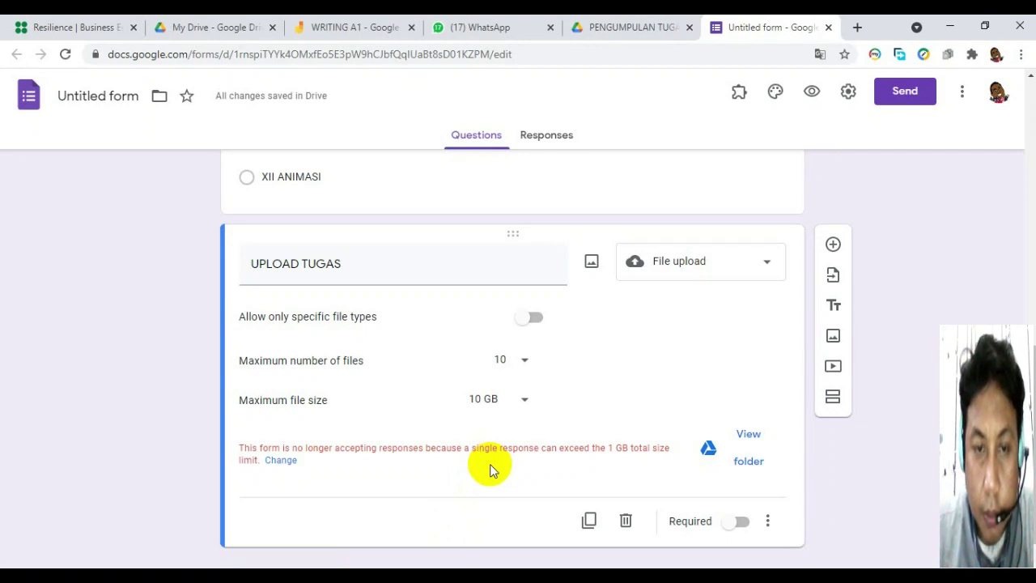
{"action": "left_click", "coordinate": [524, 398]}
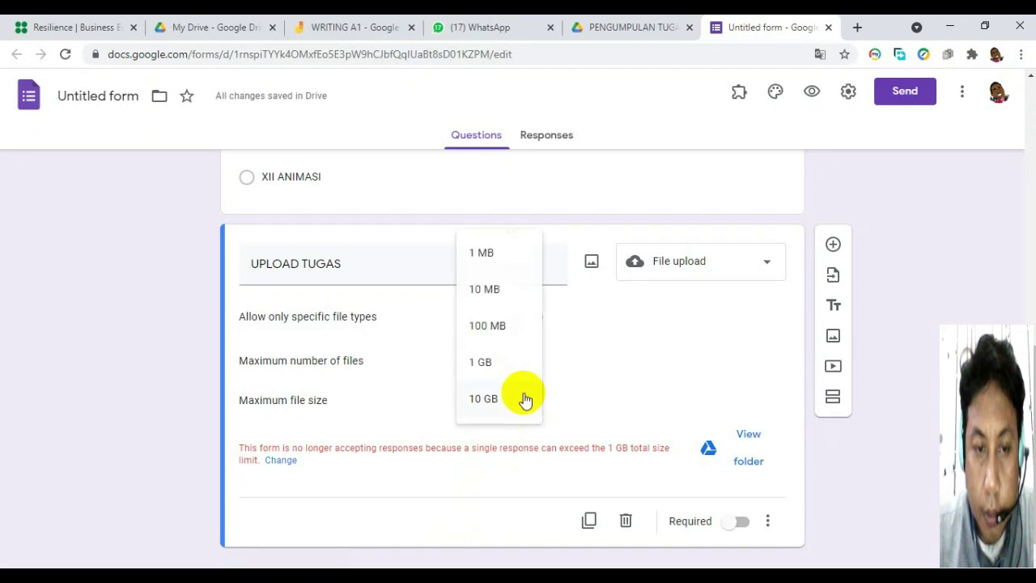
{"action": "left_click", "coordinate": [491, 365]}
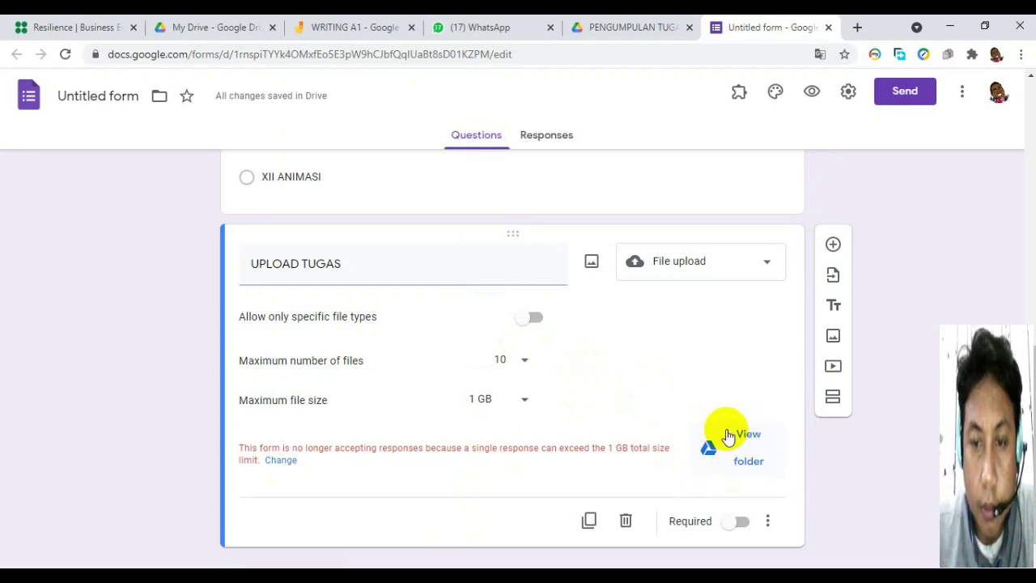
{"action": "left_click", "coordinate": [526, 400]}
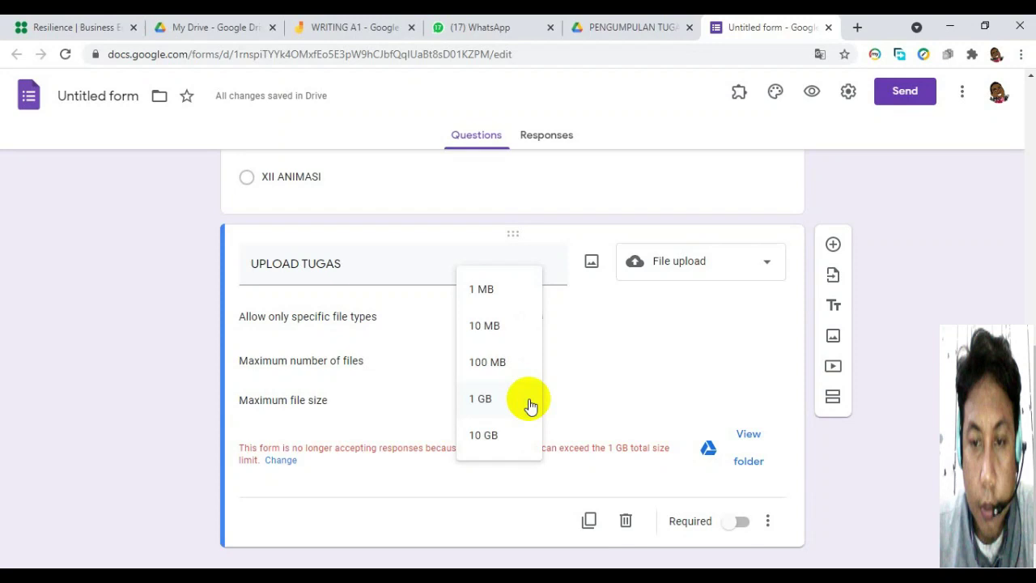
{"action": "left_click", "coordinate": [495, 288]}
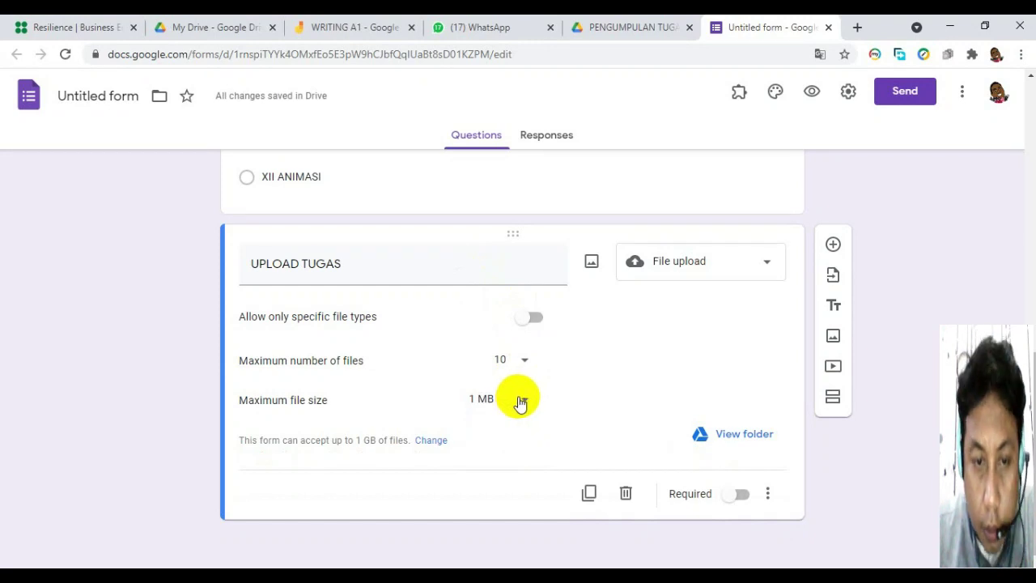
{"action": "left_click", "coordinate": [520, 400]}
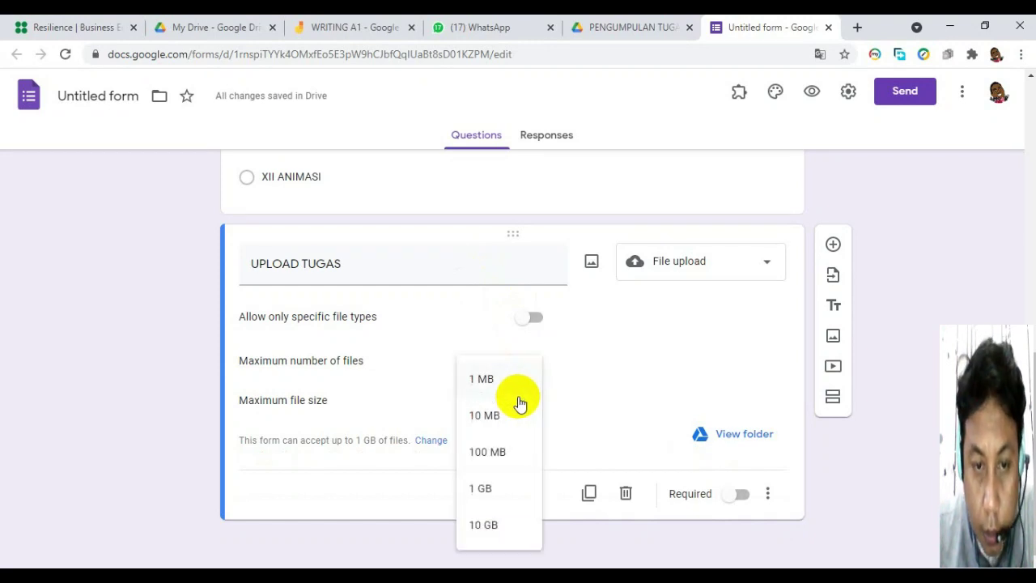
{"action": "left_click", "coordinate": [505, 488]}
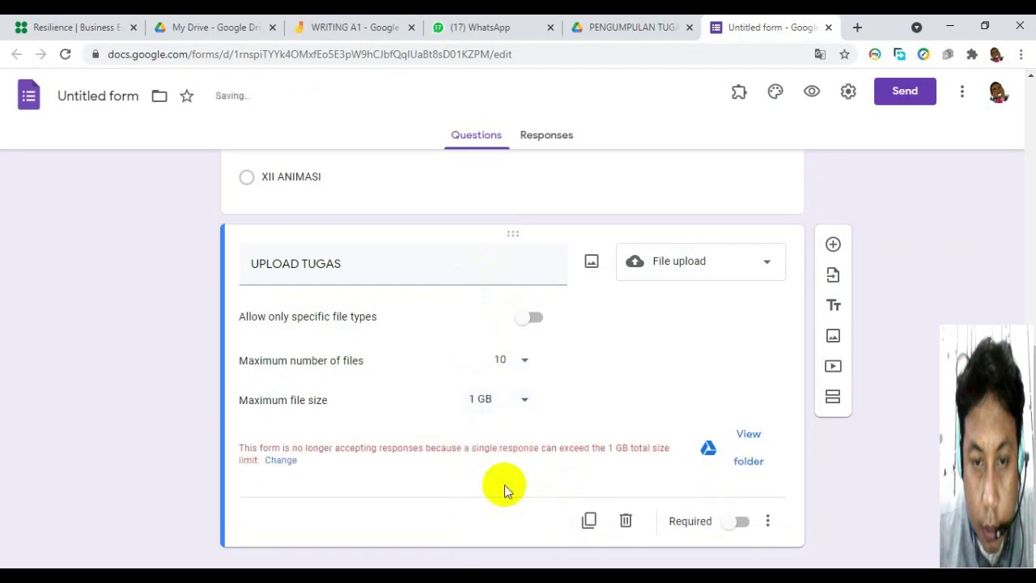
{"action": "left_click", "coordinate": [744, 434]}
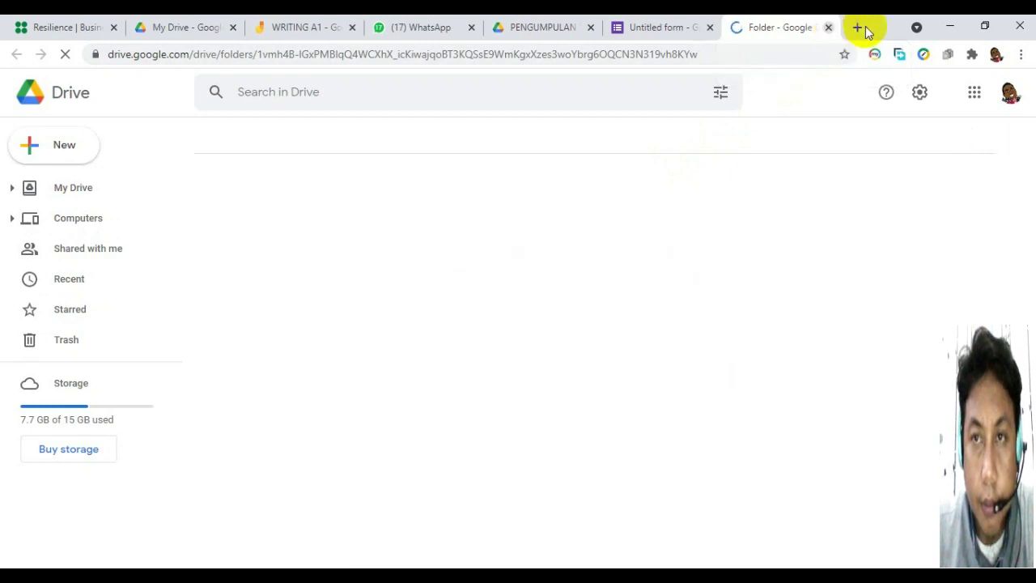
{"action": "left_click", "coordinate": [828, 28]}
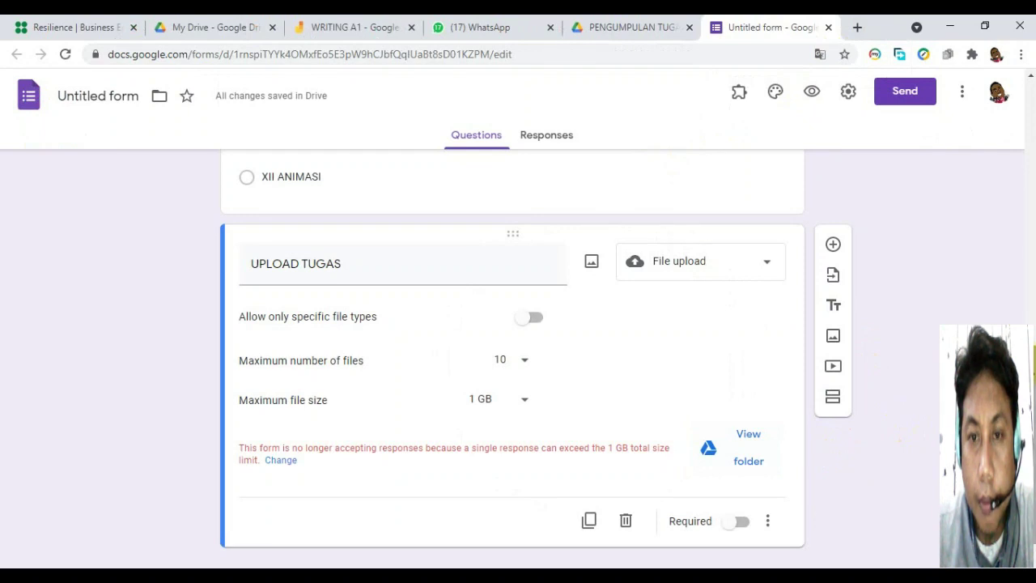
Turn on the Required toggle for the UPLOAD TUGAS file-upload question.
{"action": "scroll", "coordinate": [512, 348], "scroll_direction": "down", "scroll_amount": 1}
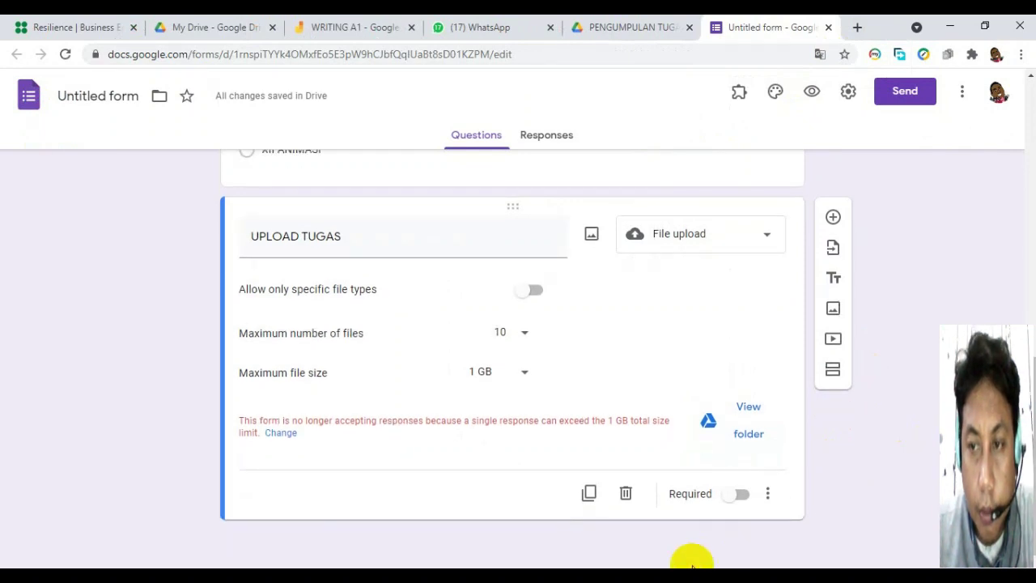
{"action": "left_click", "coordinate": [743, 495]}
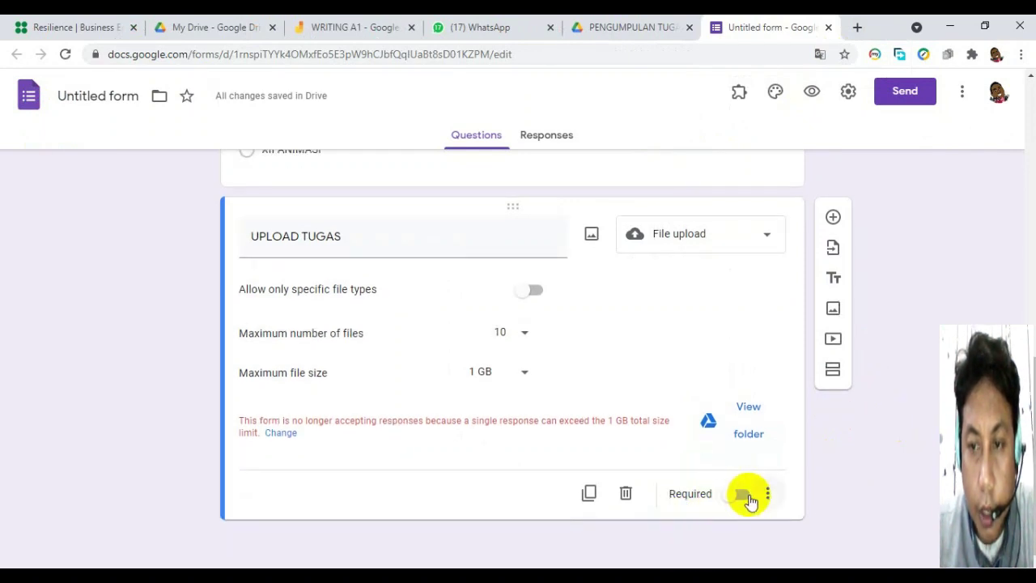
{"action": "left_click", "coordinate": [751, 495]}
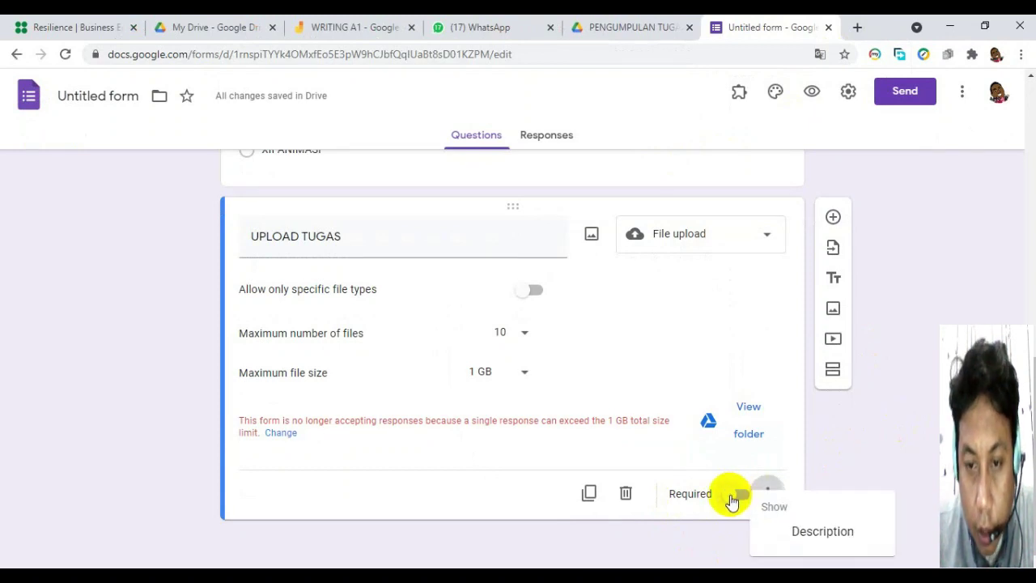
{"action": "left_click", "coordinate": [735, 500]}
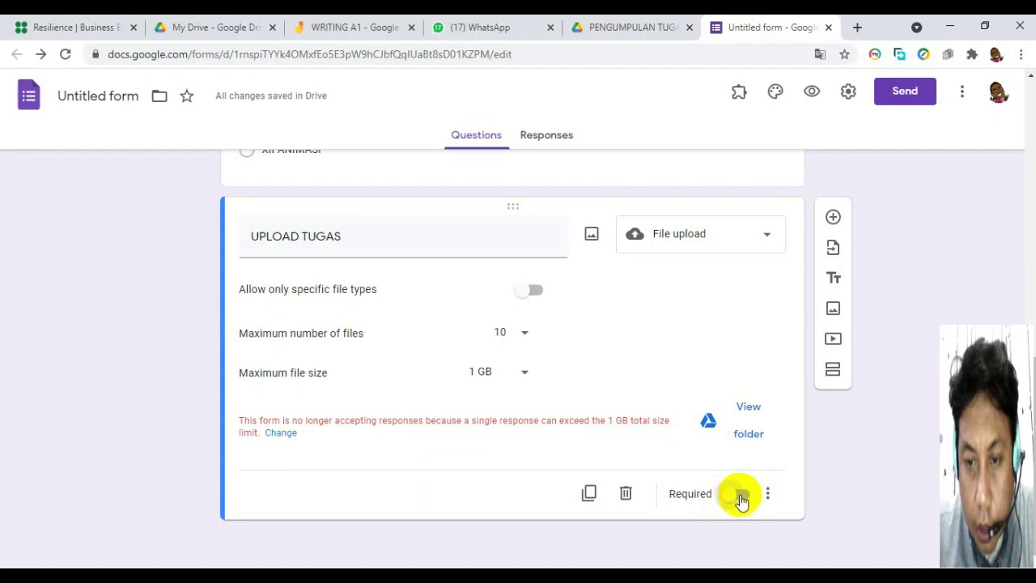
{"action": "left_click", "coordinate": [745, 496]}
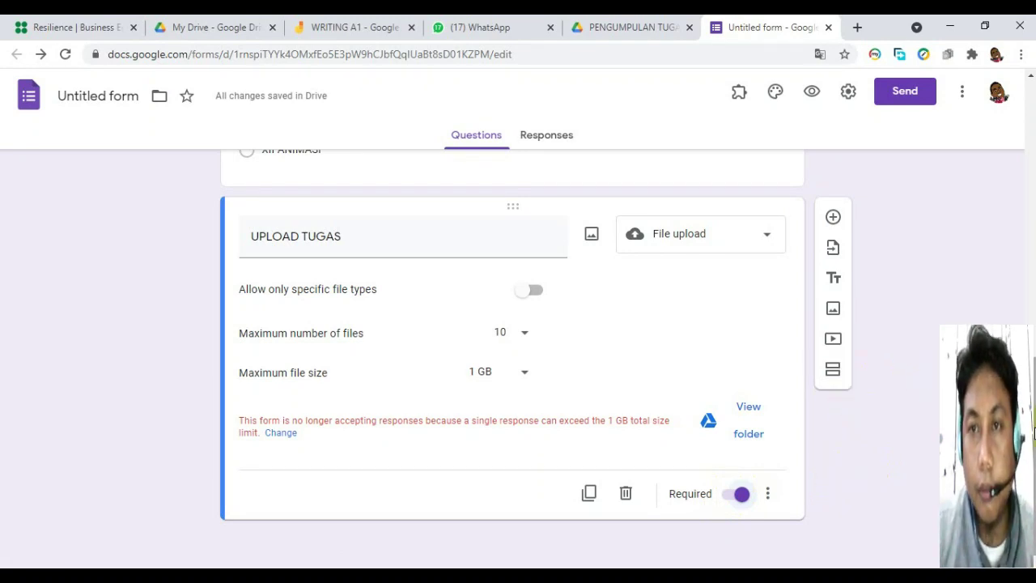
{"action": "scroll", "coordinate": [969, 291], "scroll_direction": "up", "scroll_amount": 5}
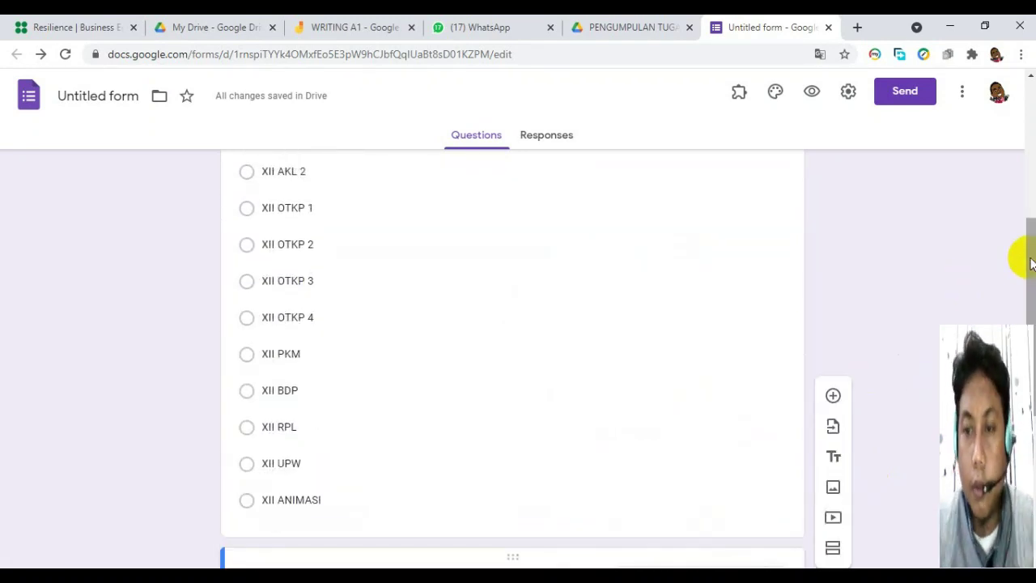
Scroll the editor back up to the form title and the NAMA LENGKAP question.
{"action": "left_click_drag", "start_coordinate": [1025, 294], "coordinate": [1024, 168]}
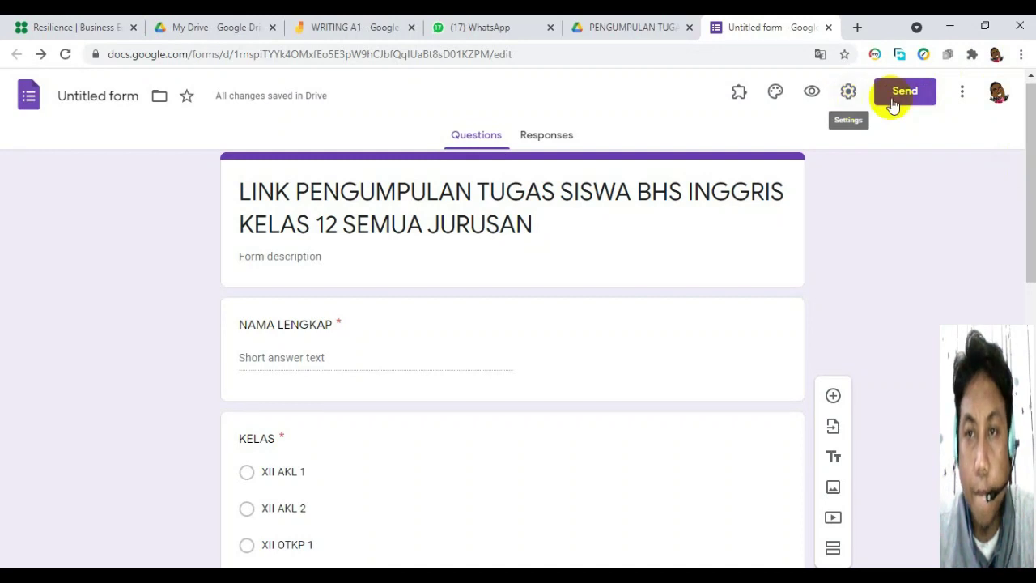
{"action": "left_click", "coordinate": [848, 93]}
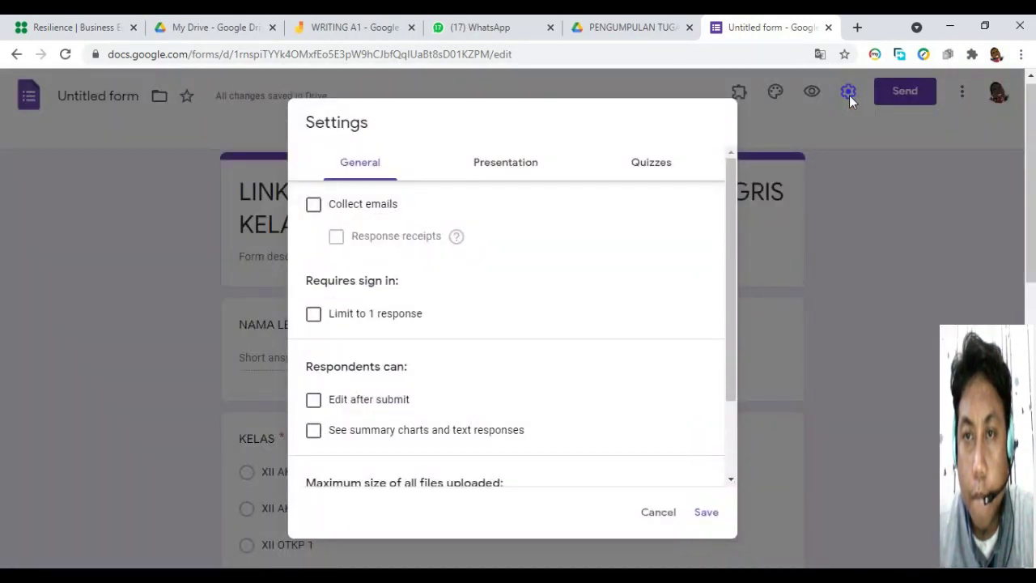
{"action": "left_click", "coordinate": [510, 173]}
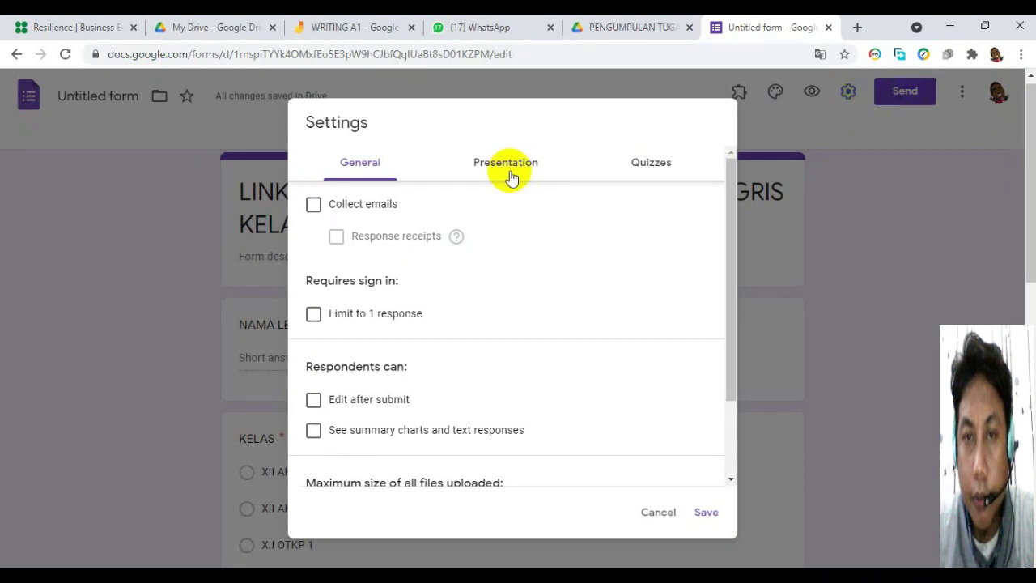
{"action": "left_click", "coordinate": [510, 174]}
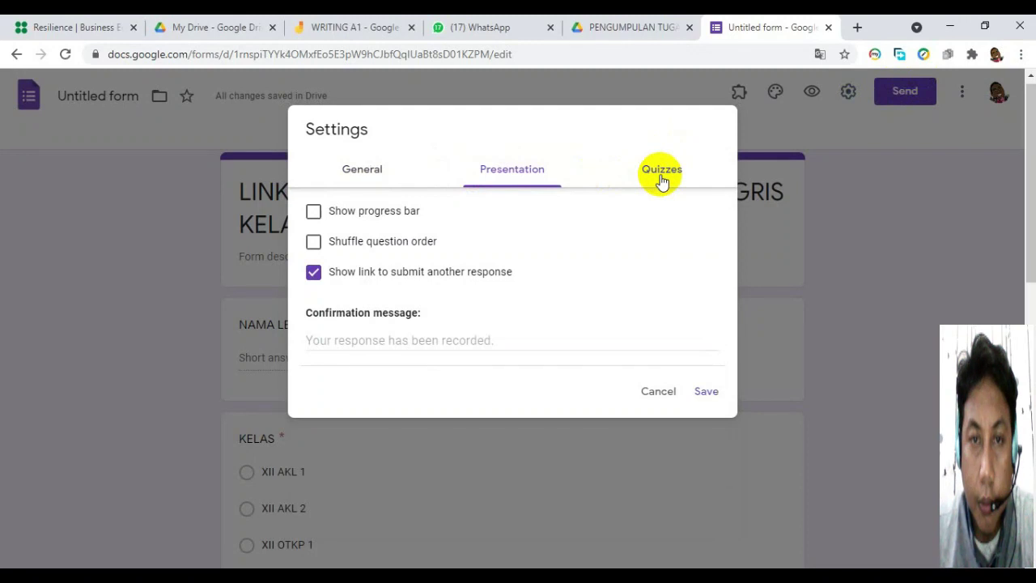
{"action": "left_click", "coordinate": [368, 170]}
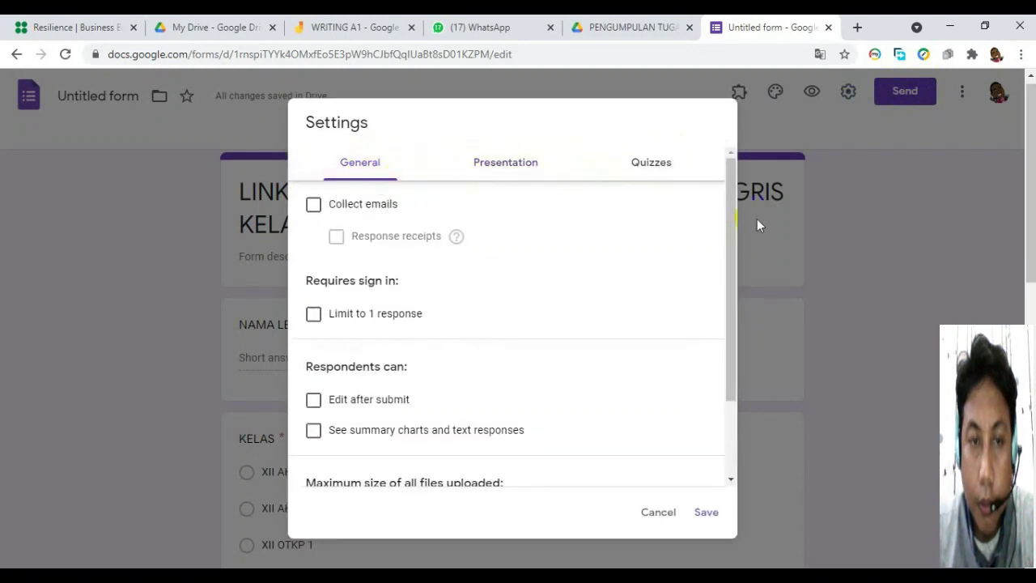
{"action": "left_click_drag", "start_coordinate": [730, 193], "coordinate": [725, 314]}
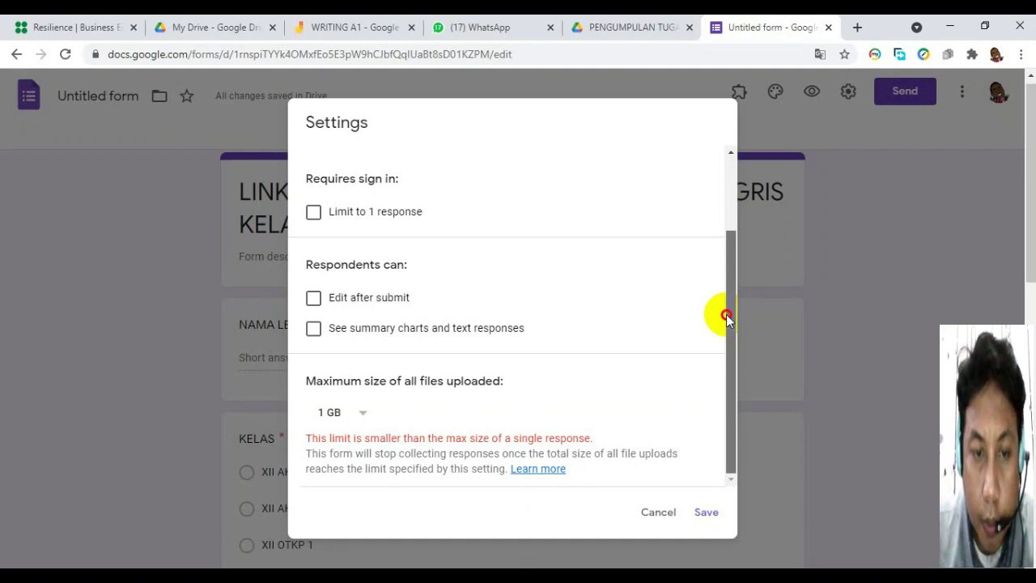
{"action": "left_click_drag", "start_coordinate": [726, 317], "coordinate": [732, 181]}
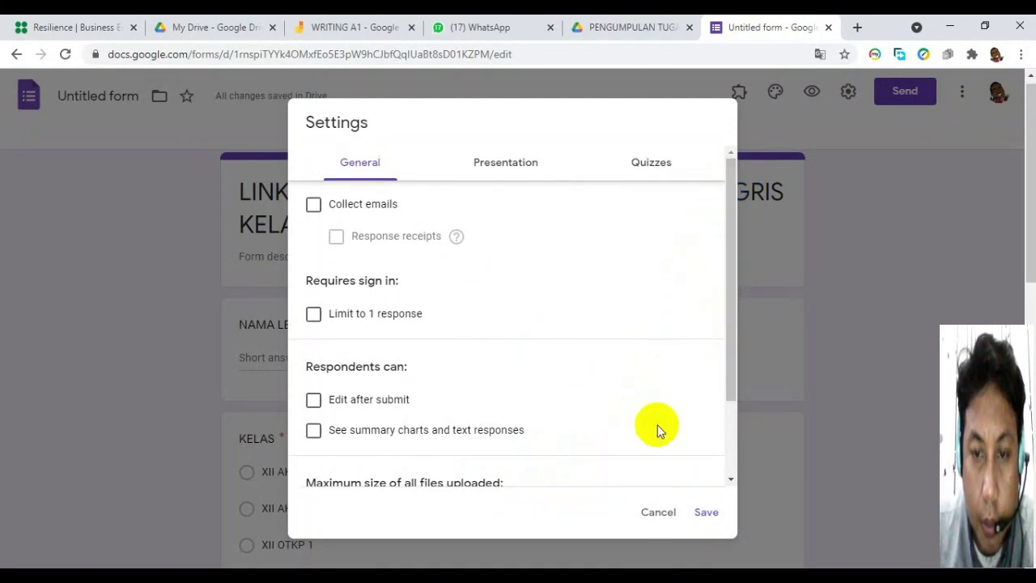
{"action": "left_click", "coordinate": [712, 515]}
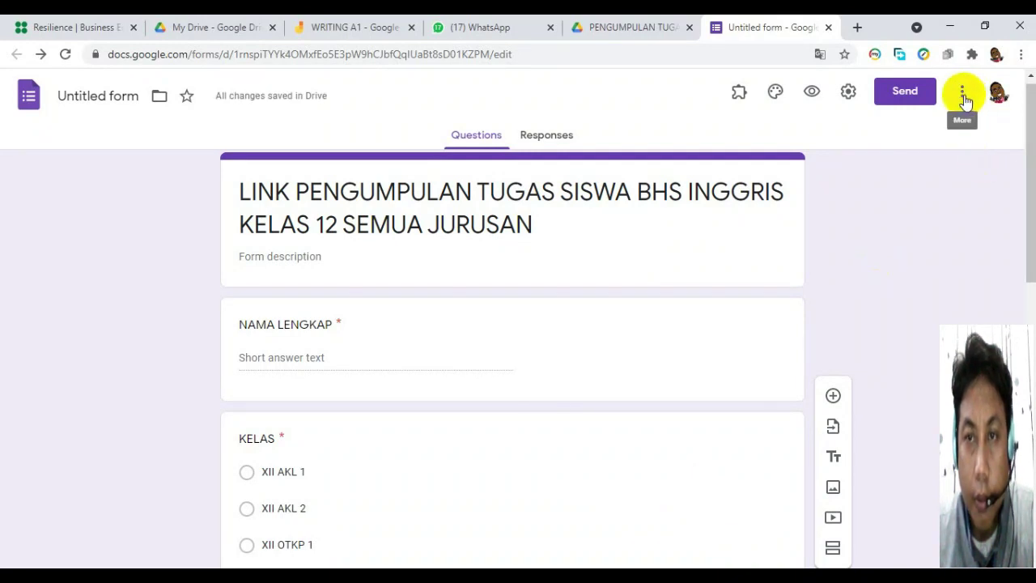
{"action": "left_click", "coordinate": [847, 92]}
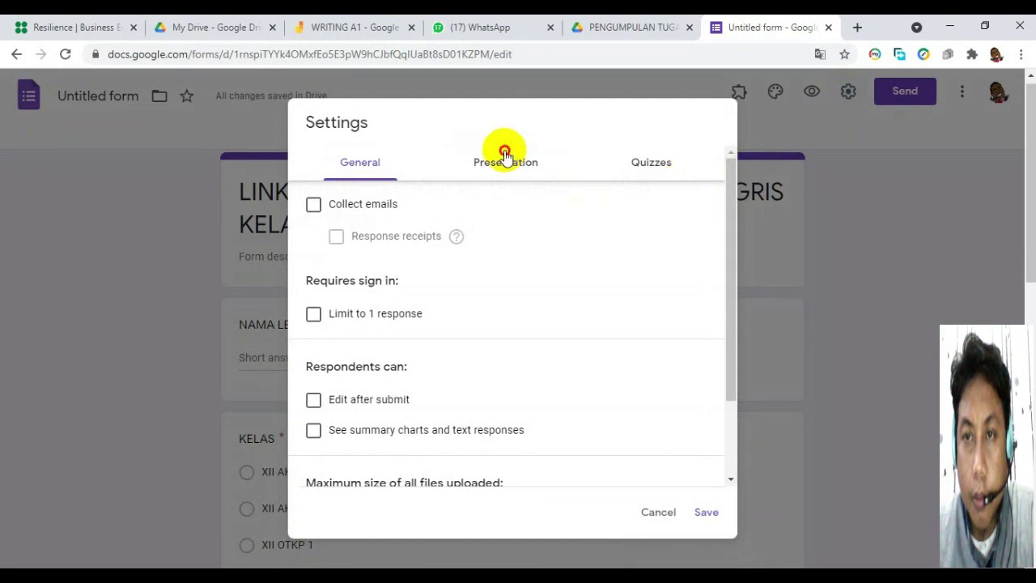
{"action": "left_click", "coordinate": [504, 155]}
{"action": "left_click", "coordinate": [662, 168]}
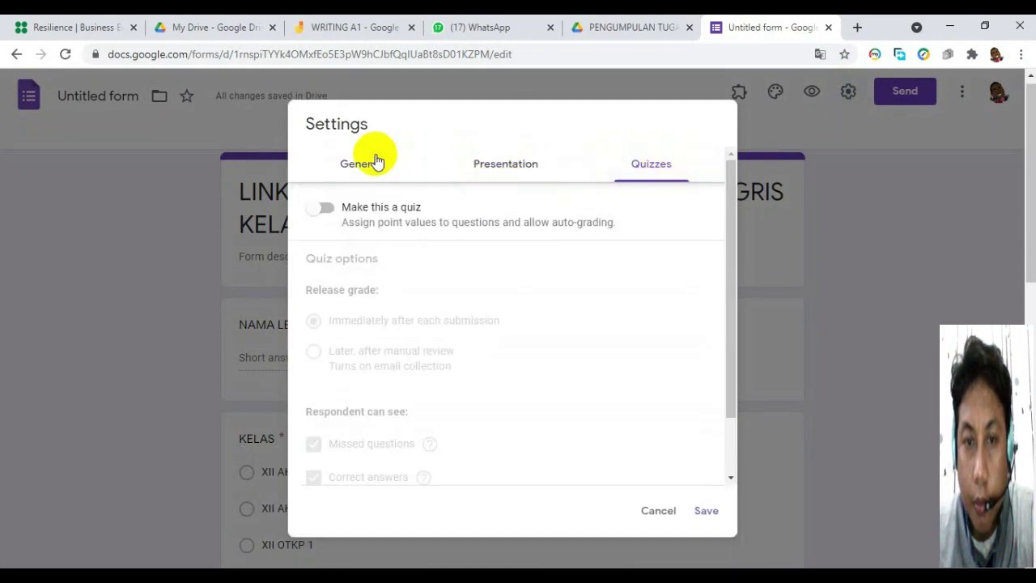
{"action": "left_click", "coordinate": [359, 164]}
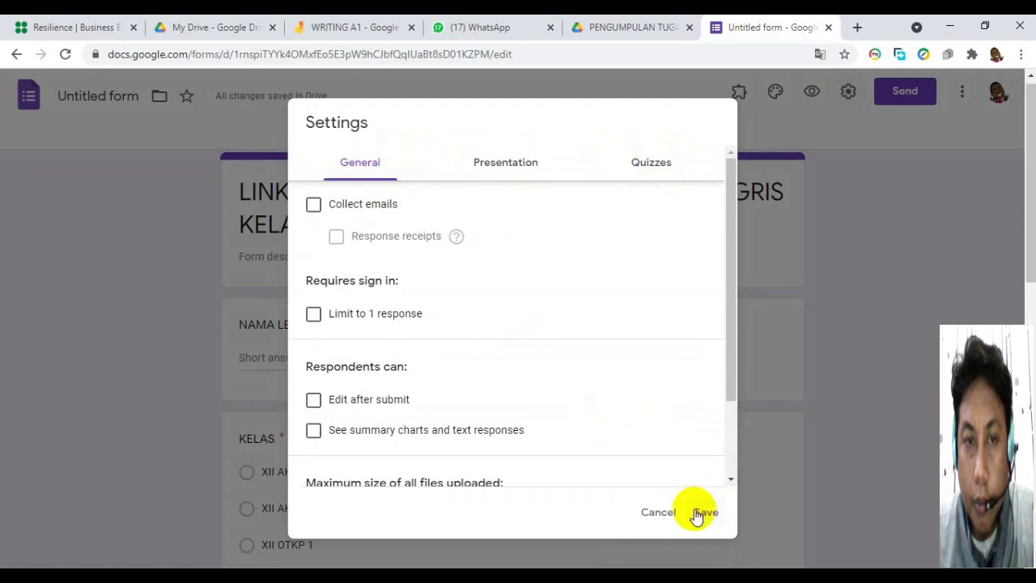
{"action": "left_click", "coordinate": [732, 440]}
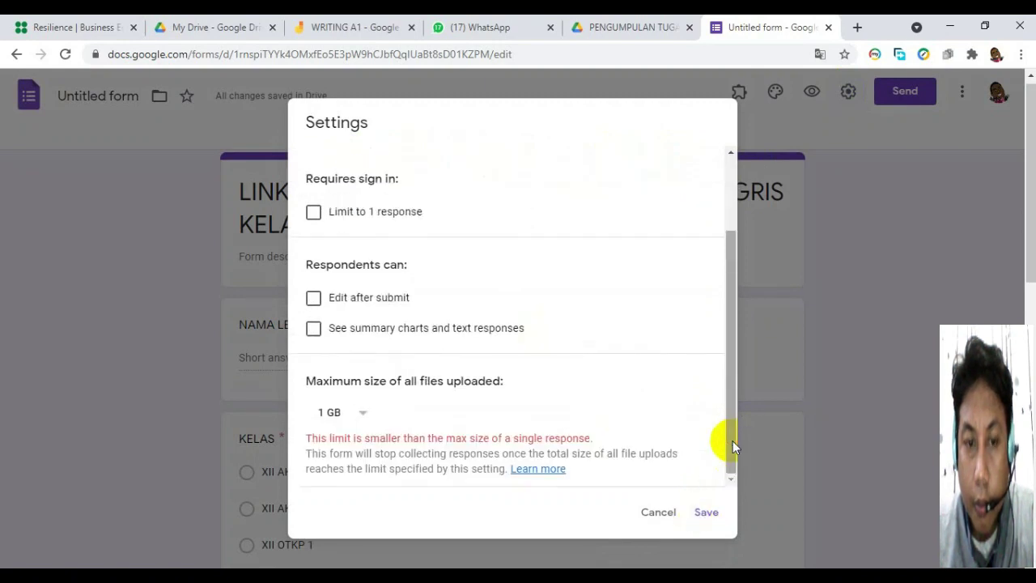
{"action": "scroll", "coordinate": [732, 421], "scroll_direction": "up", "scroll_amount": 2}
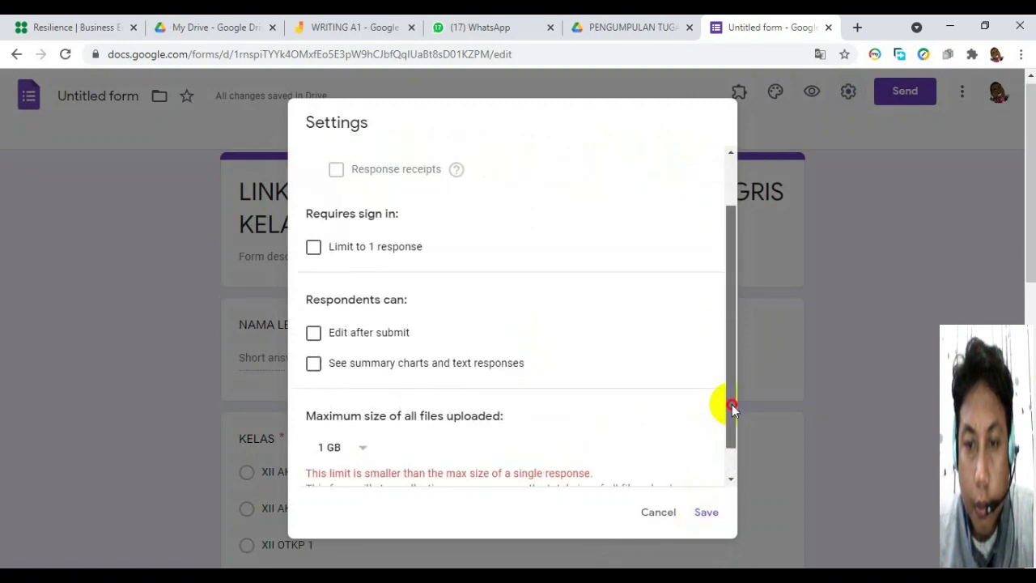
{"action": "left_click", "coordinate": [703, 513]}
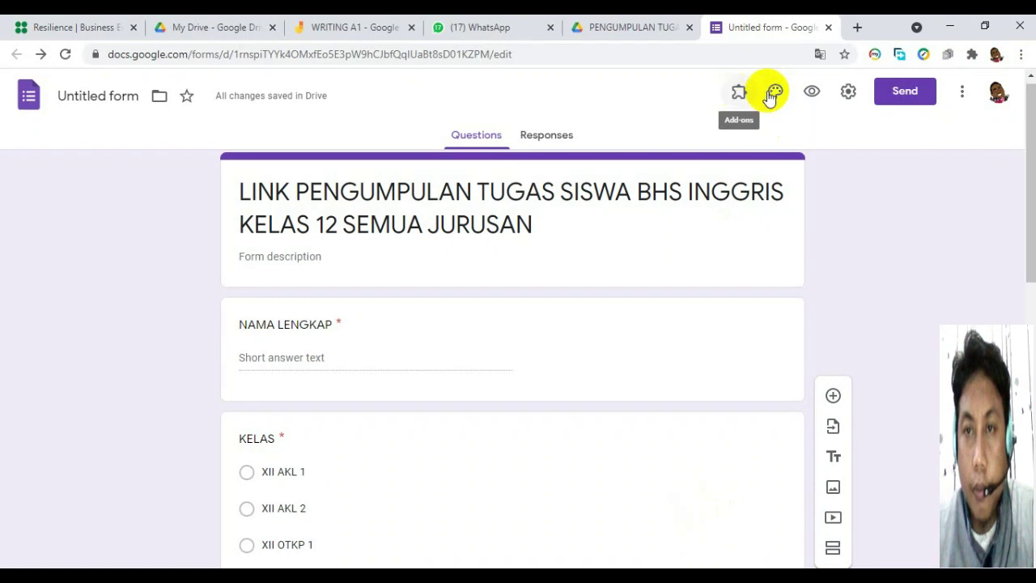
{"action": "left_click", "coordinate": [812, 92]}
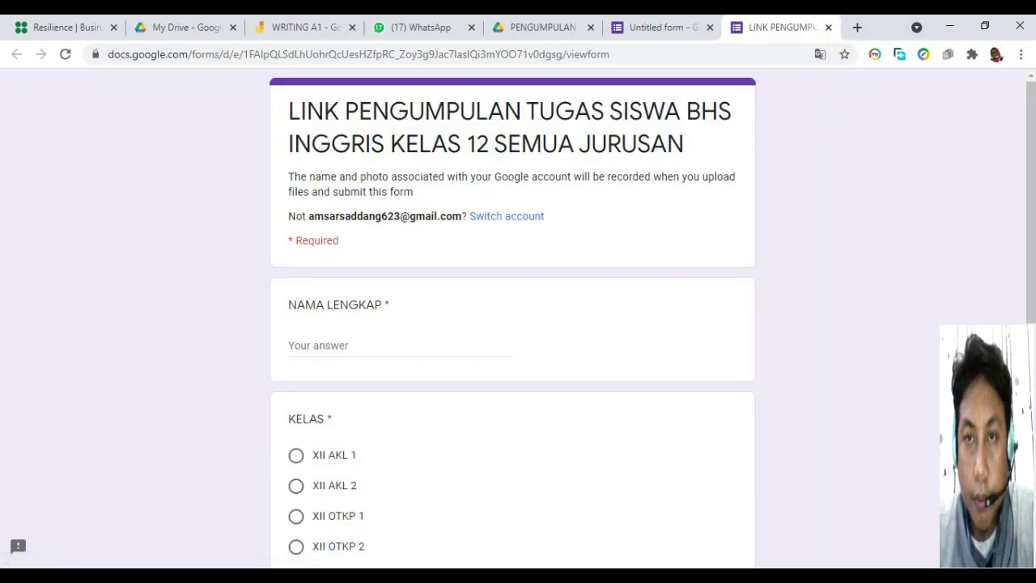
{"action": "scroll", "coordinate": [1024, 202], "scroll_direction": "down", "scroll_amount": 2}
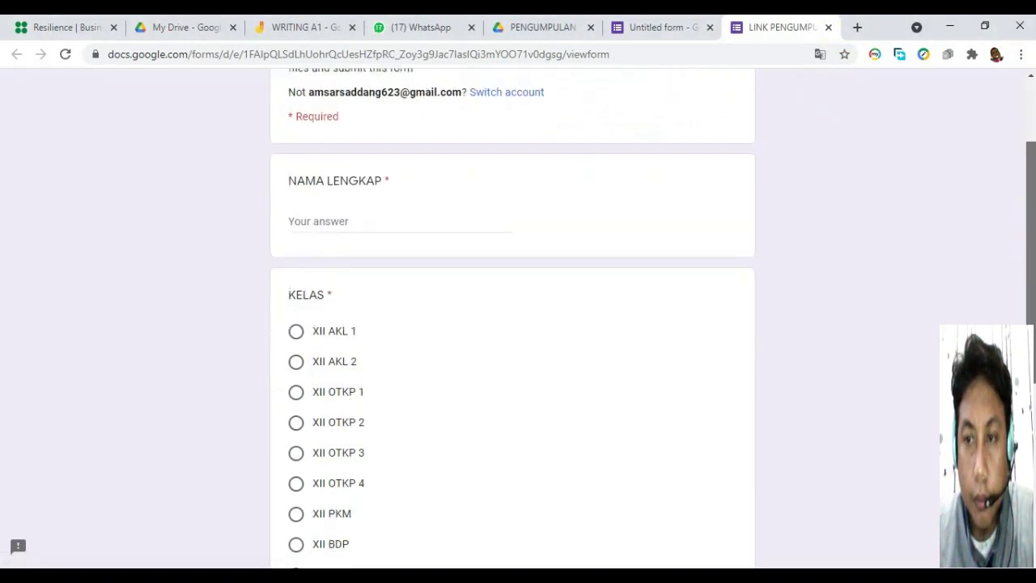
{"action": "scroll", "coordinate": [1024, 243], "scroll_direction": "down", "scroll_amount": 5}
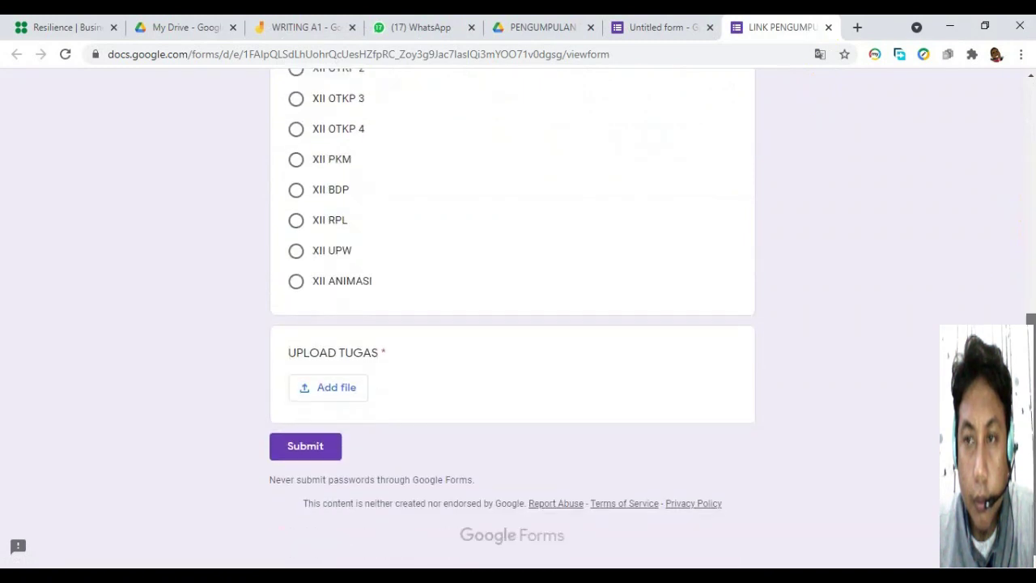
{"action": "scroll", "coordinate": [892, 261], "scroll_direction": "up", "scroll_amount": 8}
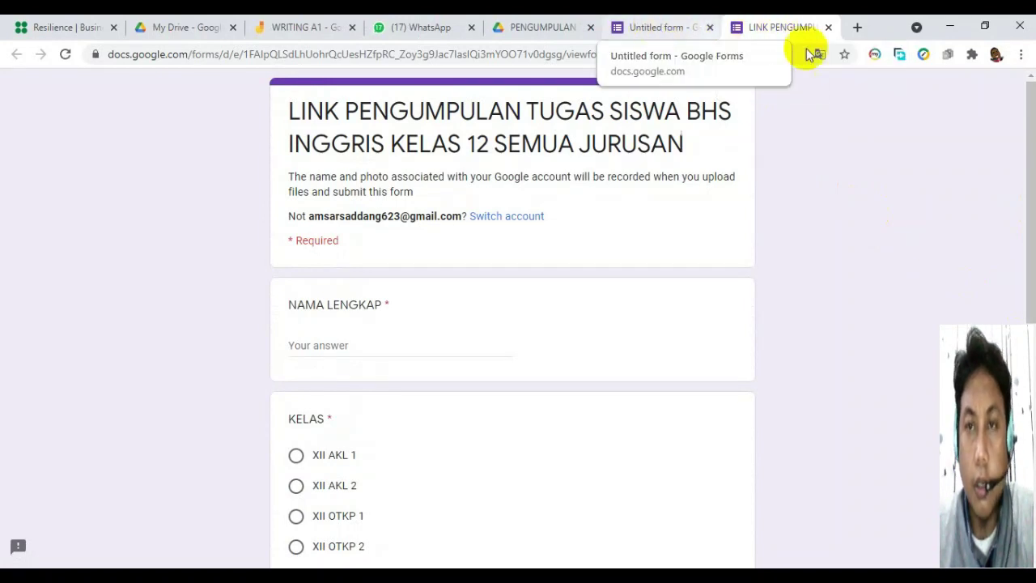
{"action": "left_click", "coordinate": [828, 27]}
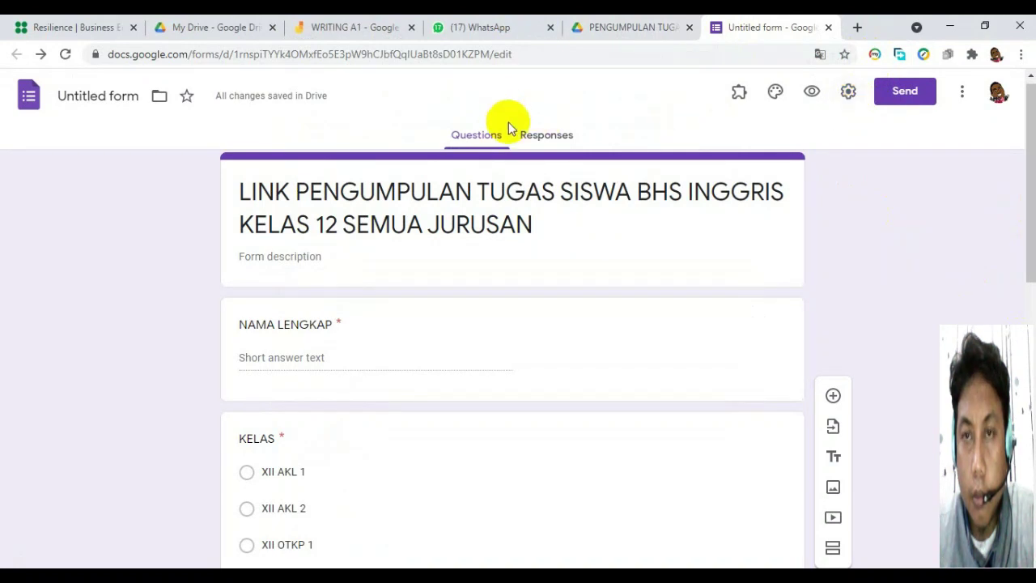
Check the Responses tab (0 responses), return to Questions, and open the More menu.
{"action": "left_click", "coordinate": [538, 136]}
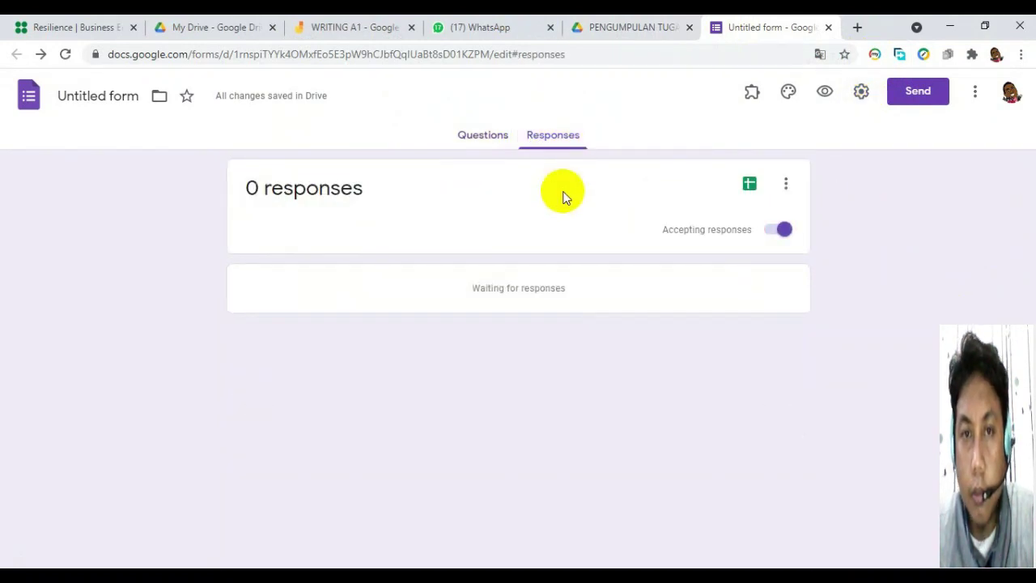
{"action": "left_click", "coordinate": [481, 138]}
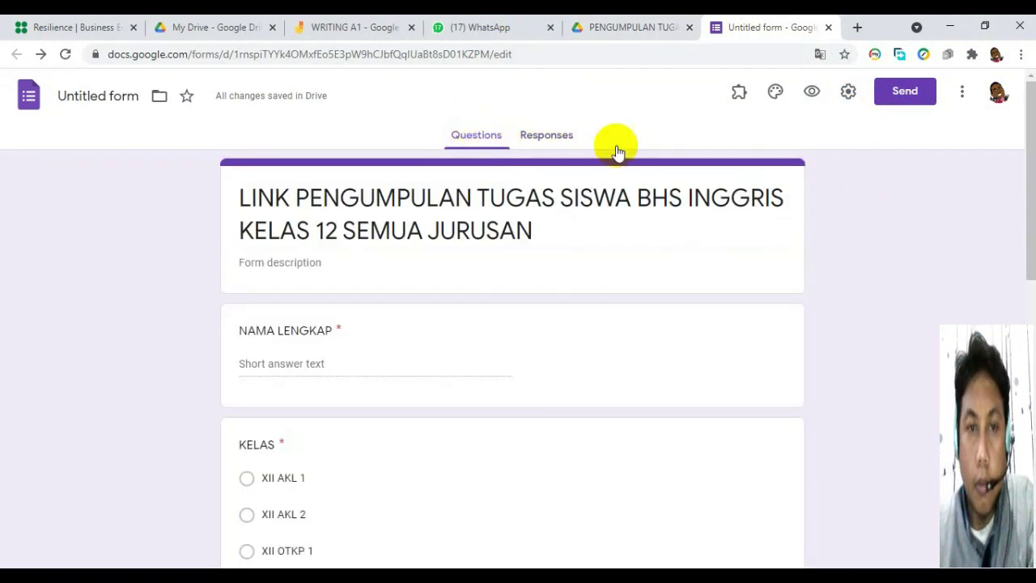
{"action": "left_click", "coordinate": [962, 96]}
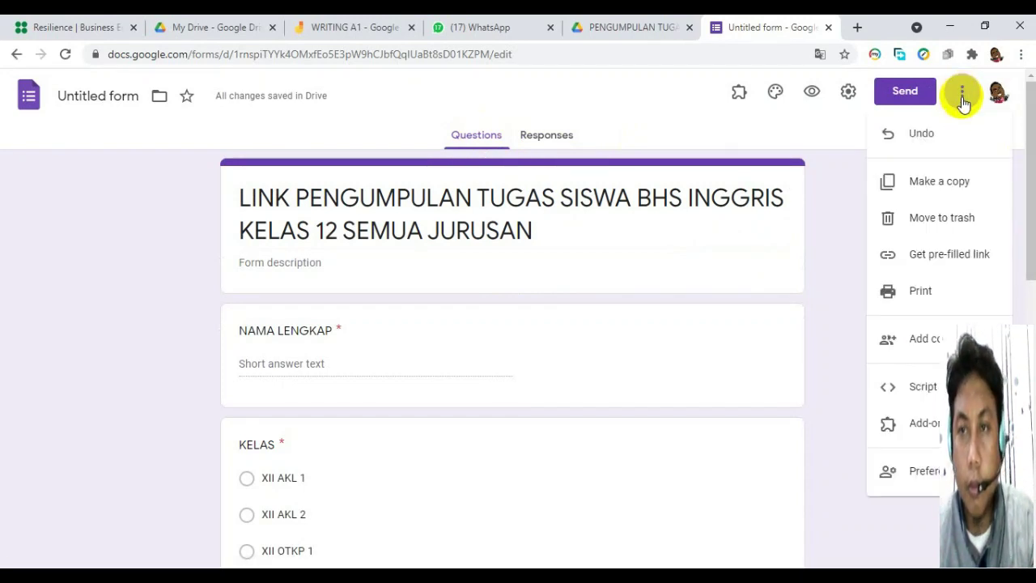
Generate the form's pre-filled link, then return to the Untitled form editor tab.
{"action": "left_click", "coordinate": [945, 256]}
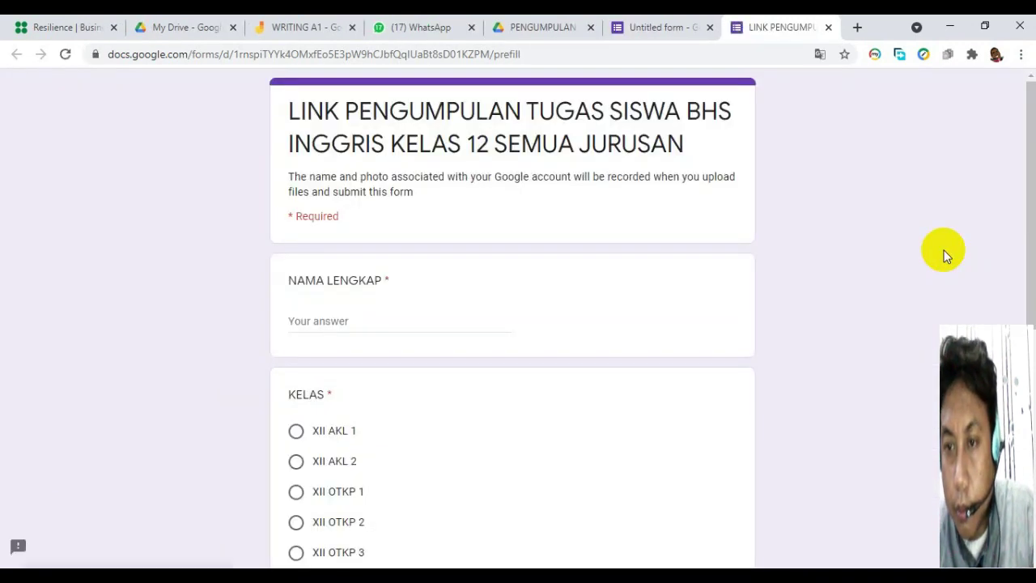
{"action": "left_click_drag", "start_coordinate": [1029, 184], "coordinate": [1029, 412]}
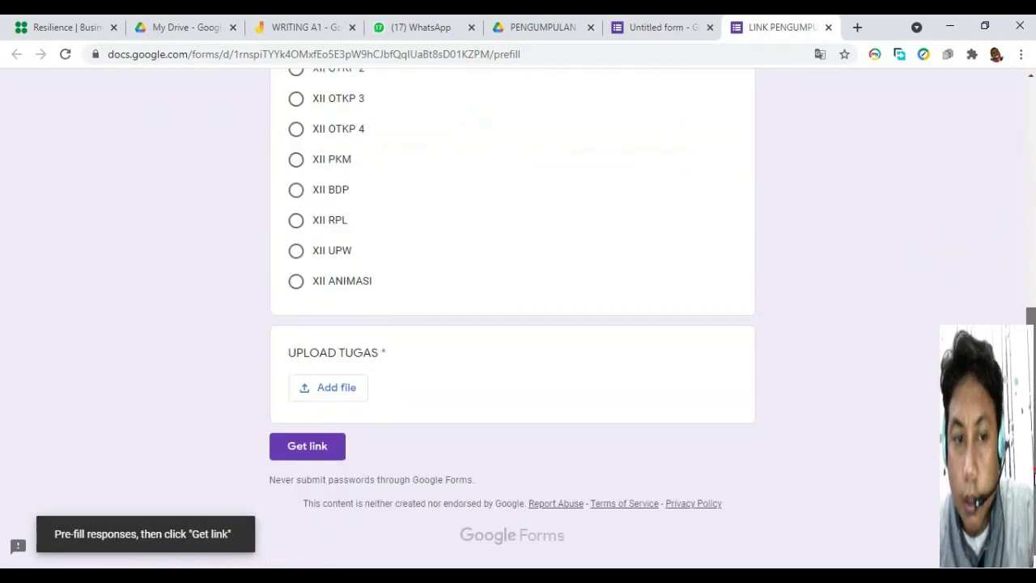
{"action": "left_click", "coordinate": [321, 448]}
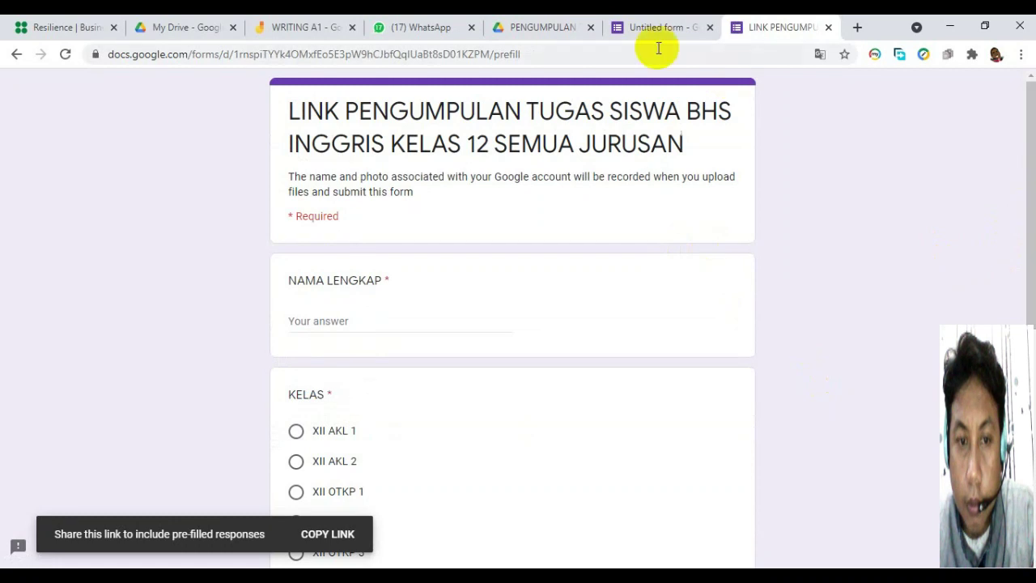
{"action": "left_click", "coordinate": [639, 23]}
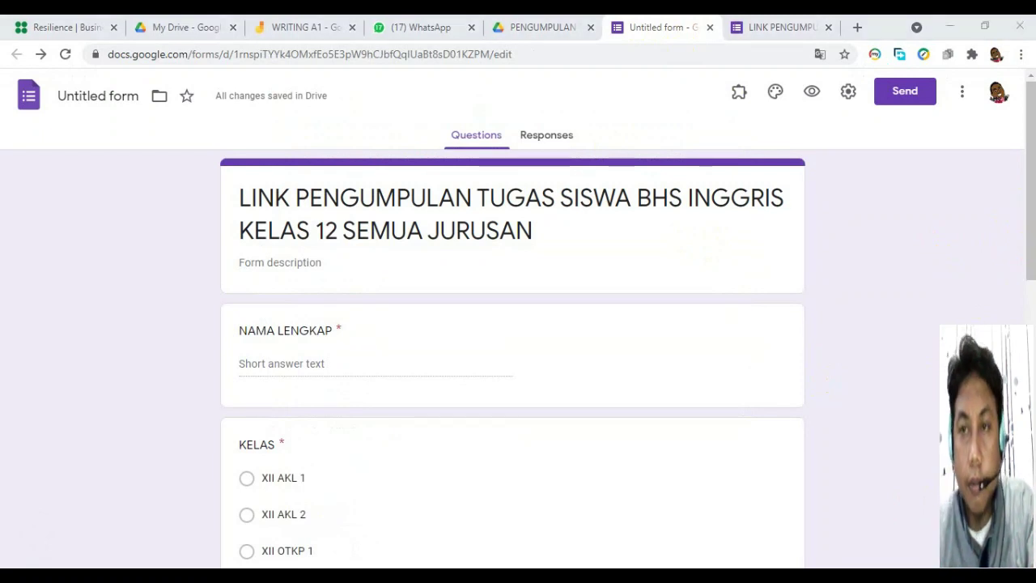
Open the Send form dialog and close the LINK PENGUMPULAN tab.
{"action": "left_click_drag", "start_coordinate": [1031, 162], "coordinate": [1030, 432]}
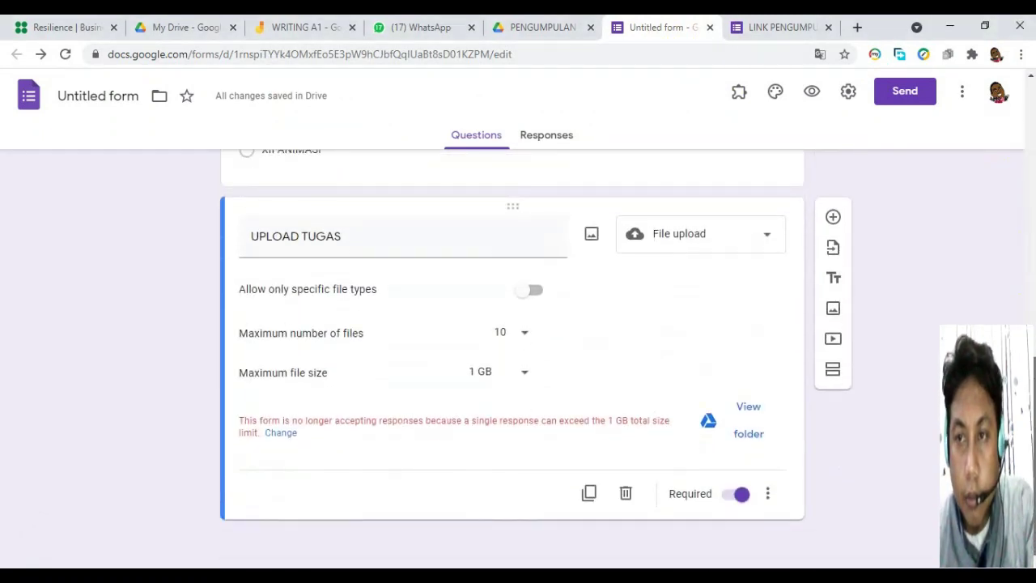
{"action": "scroll", "coordinate": [513, 364], "scroll_direction": "up", "scroll_amount": 15}
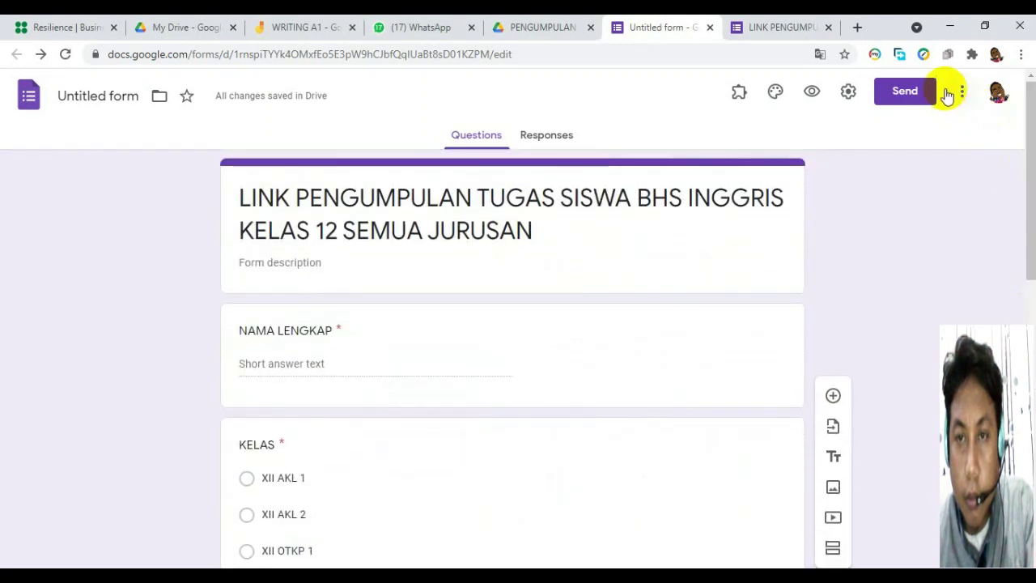
{"action": "left_click", "coordinate": [902, 103]}
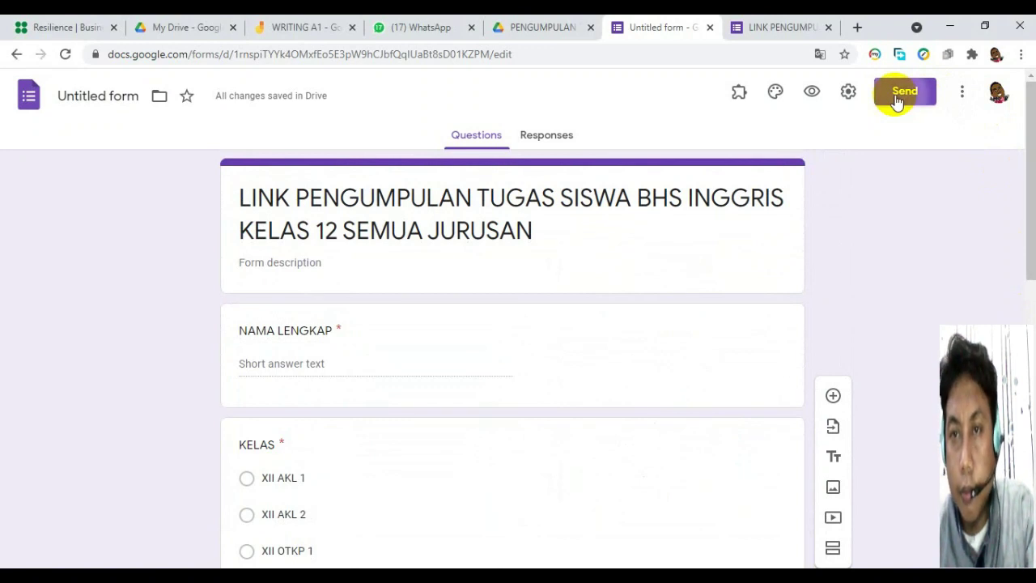
{"action": "left_click", "coordinate": [828, 27]}
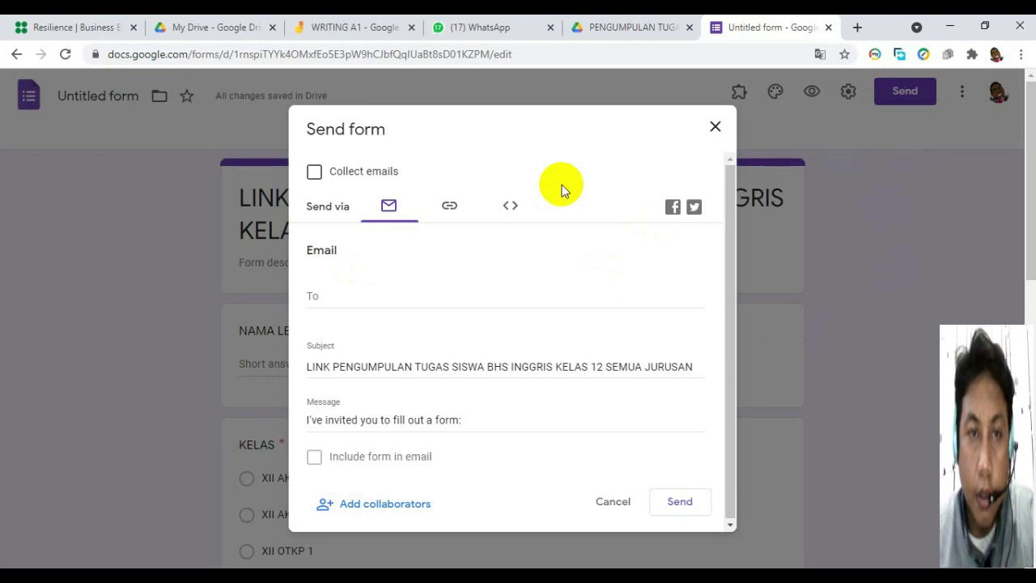
Copy the shortened forms.gle form link, then close the Send form dialog.
{"action": "left_click", "coordinate": [451, 205]}
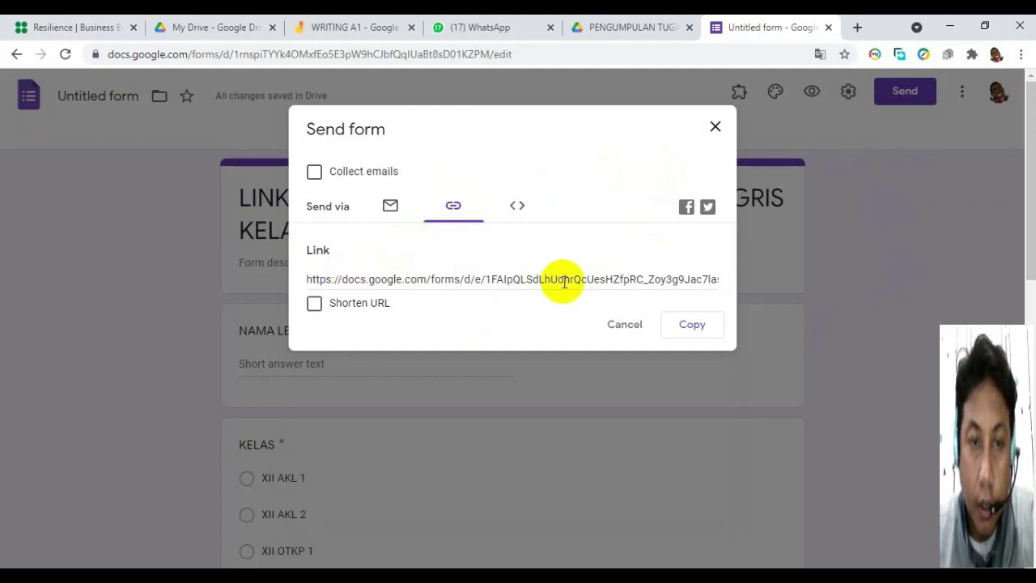
{"action": "left_click", "coordinate": [314, 305]}
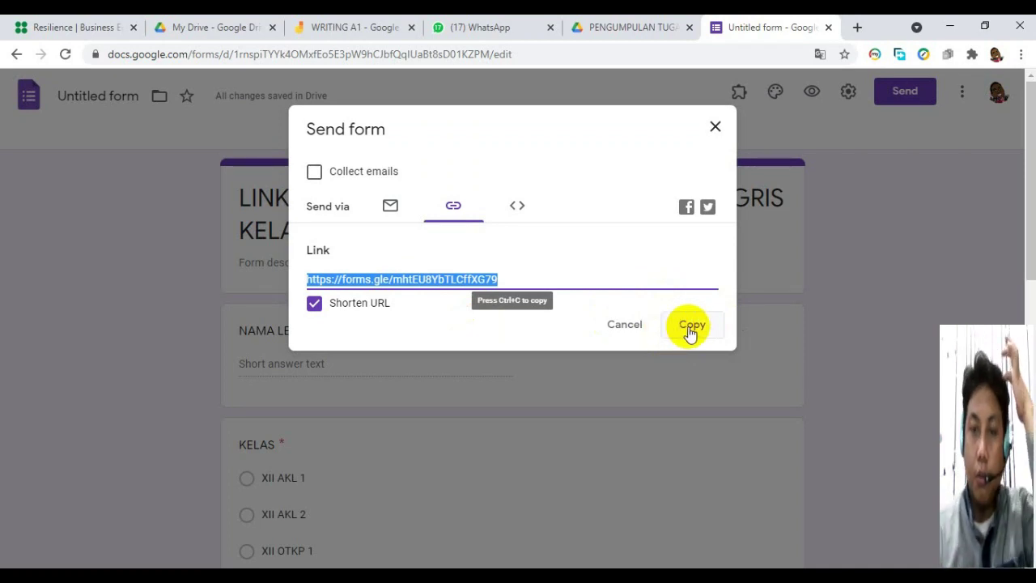
{"action": "left_click", "coordinate": [691, 330]}
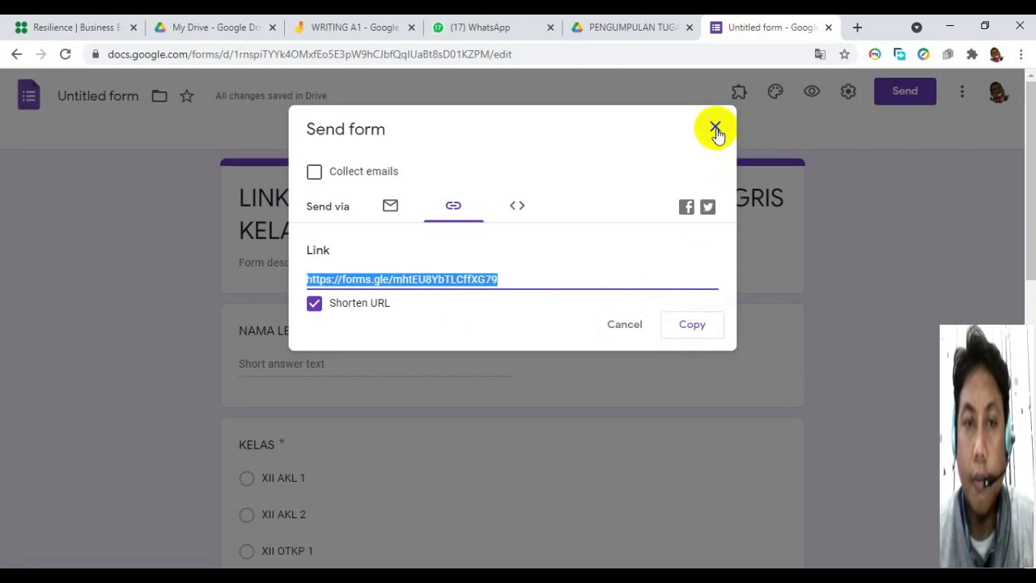
{"action": "left_click", "coordinate": [696, 326]}
{"action": "left_click", "coordinate": [714, 130]}
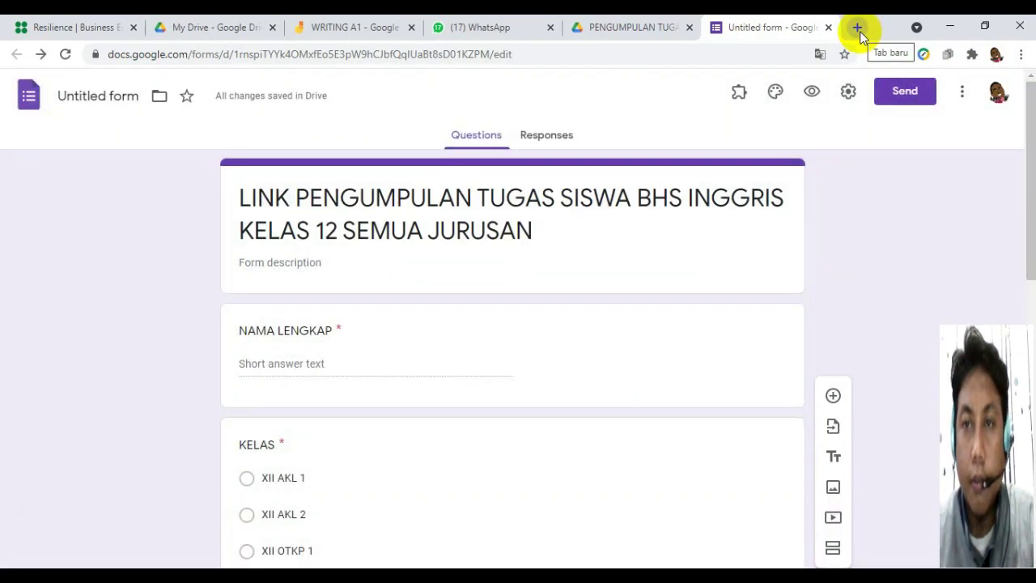
Load the copied forms.gle short link in a new Chrome tab.
{"action": "left_click", "coordinate": [858, 29]}
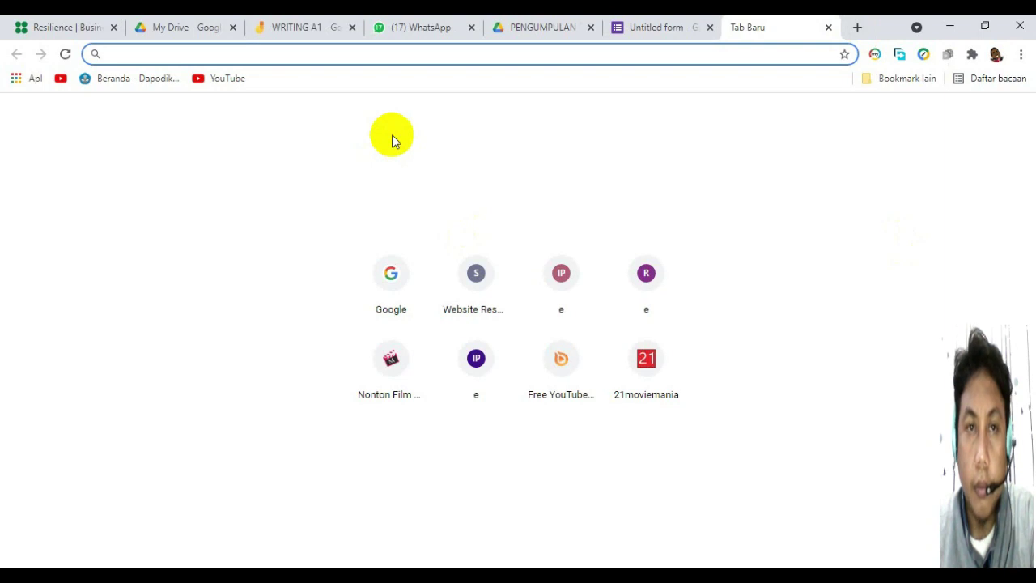
{"action": "key", "text": "ctrl+v"}
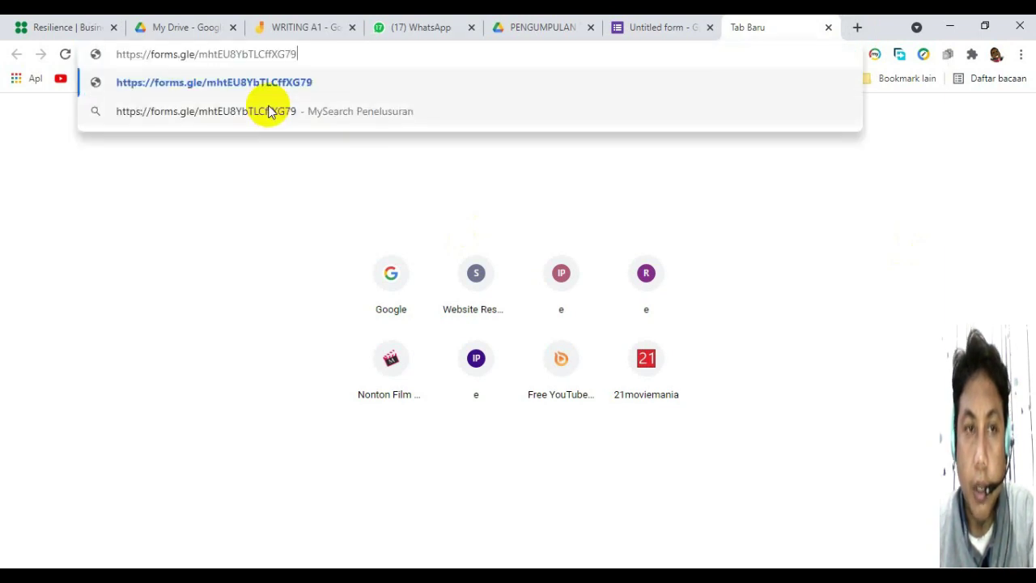
{"action": "key", "text": "Return"}
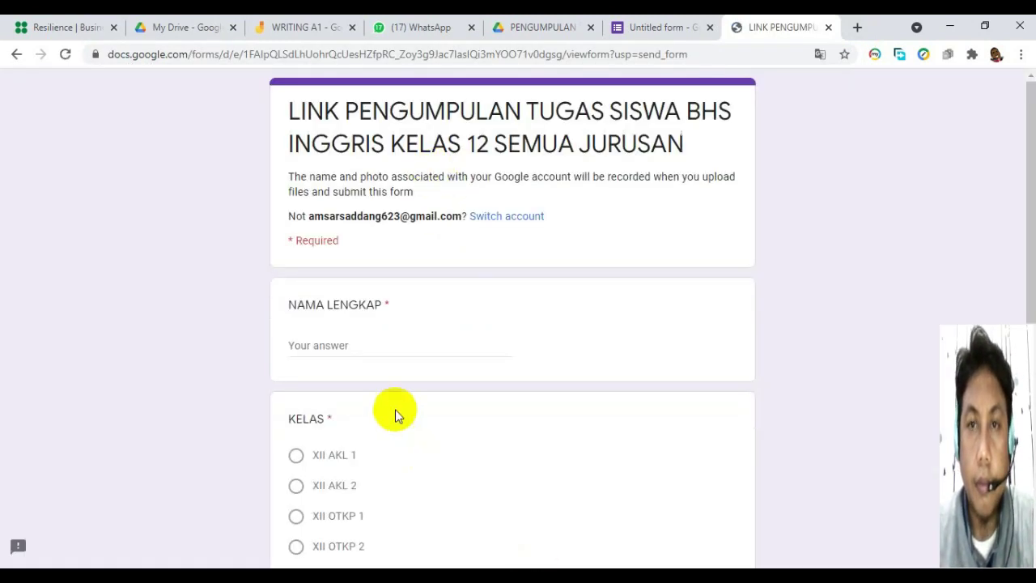
Enter a test full name under NAMA LENGKAP, pick class XII AKL 1, and begin adding a file.
{"action": "left_click", "coordinate": [344, 346]}
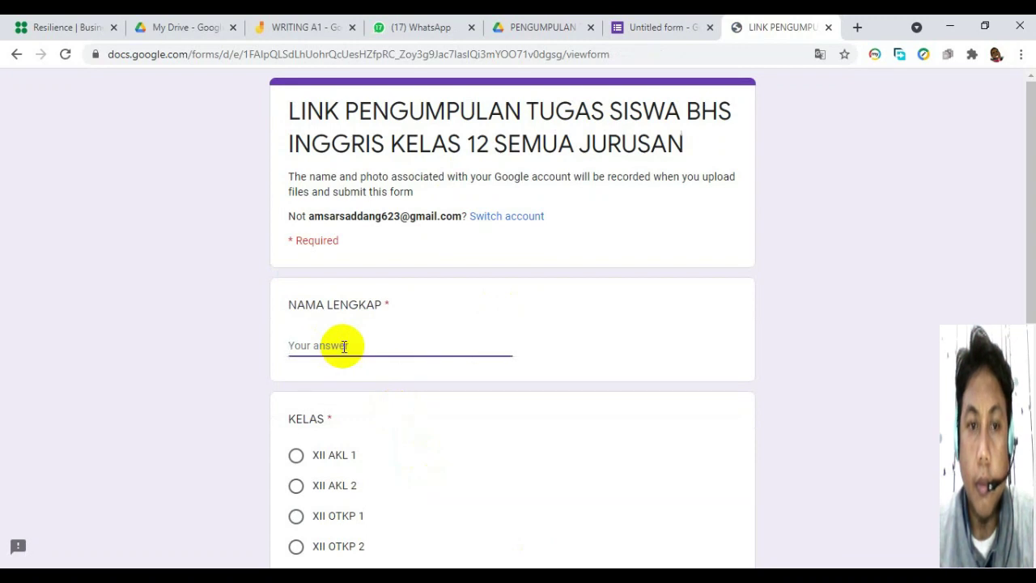
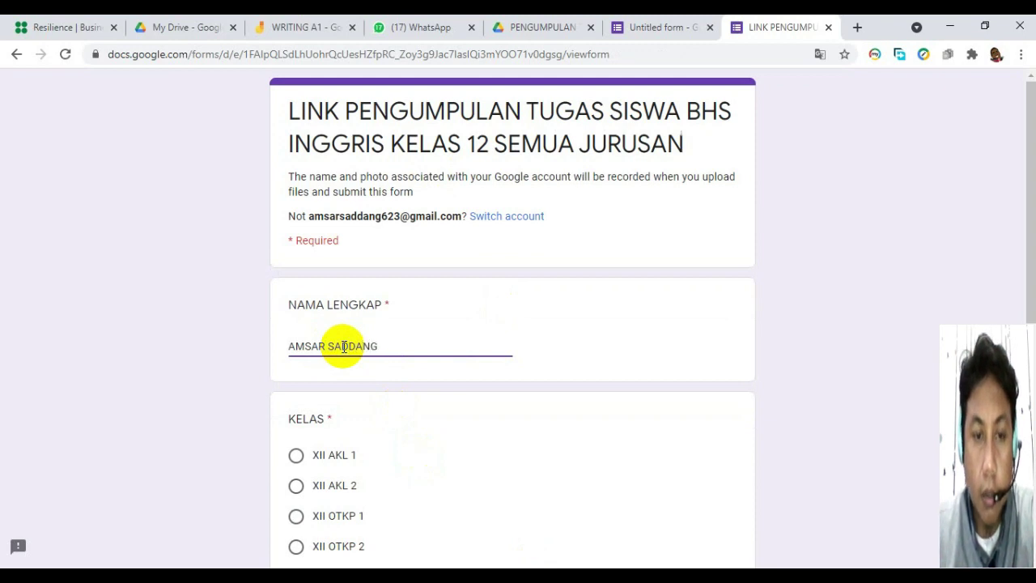
{"action": "left_click", "coordinate": [316, 463]}
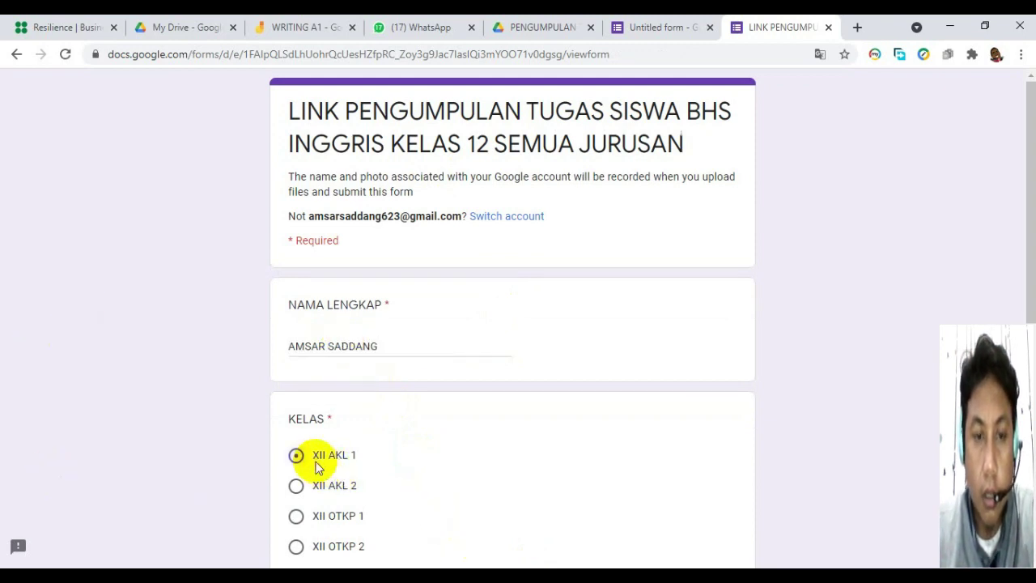
{"action": "left_click_drag", "start_coordinate": [1028, 120], "coordinate": [1028, 354]}
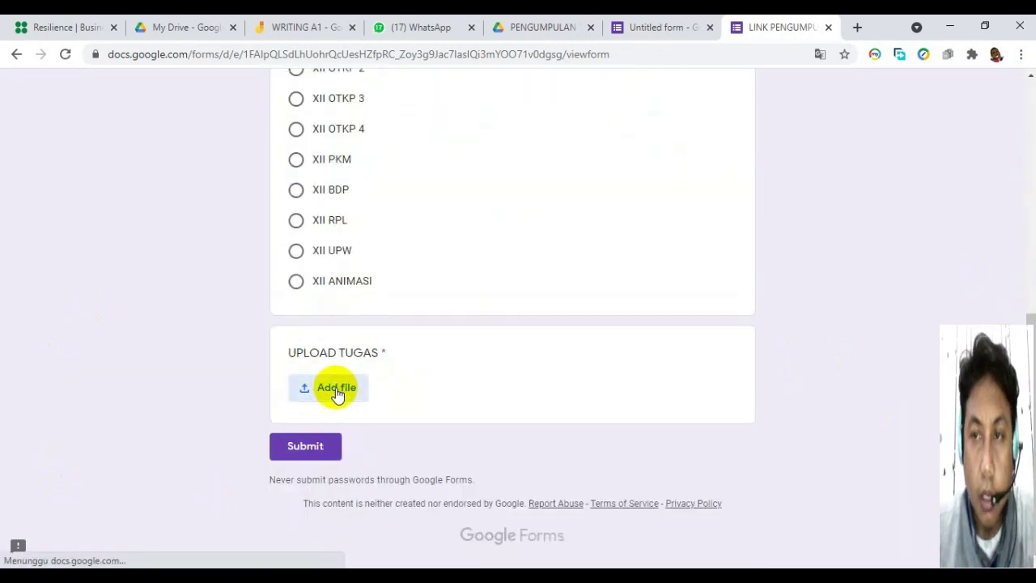
{"action": "left_click", "coordinate": [337, 388]}
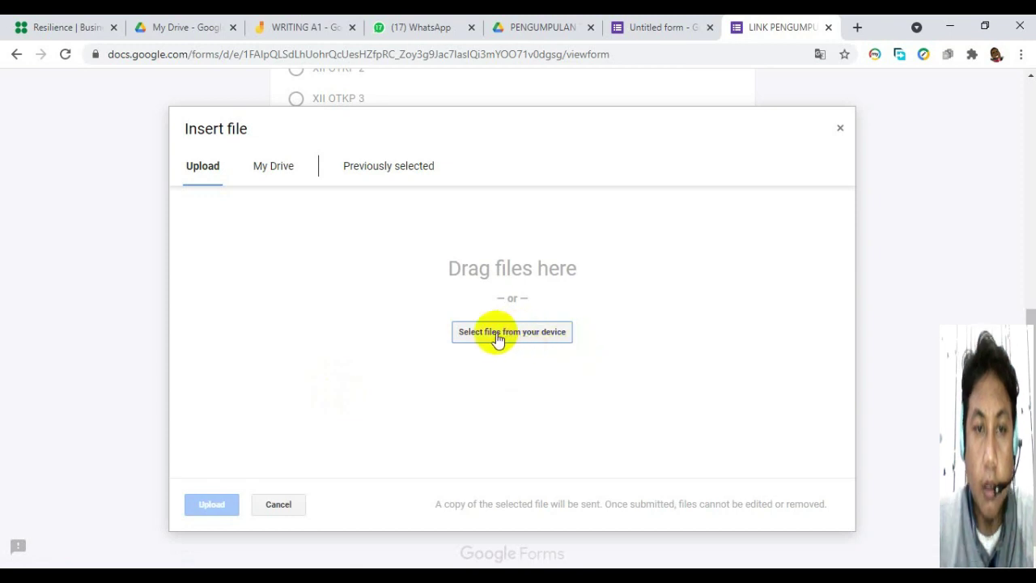
Select the four JPEG assignment photos from the TUGAS folder for upload.
{"action": "left_click", "coordinate": [497, 337]}
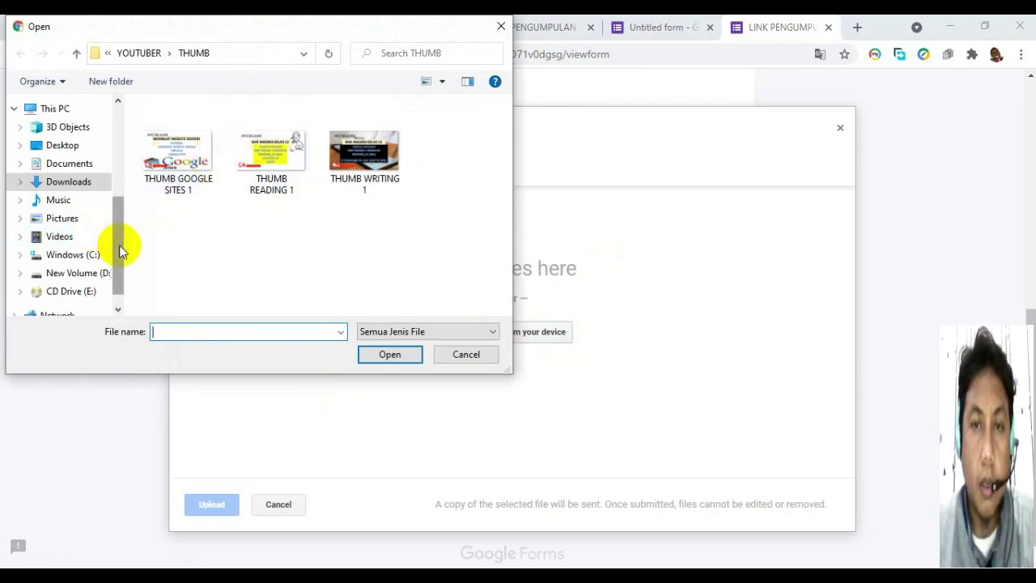
{"action": "left_click_drag", "start_coordinate": [120, 249], "coordinate": [24, 146]}
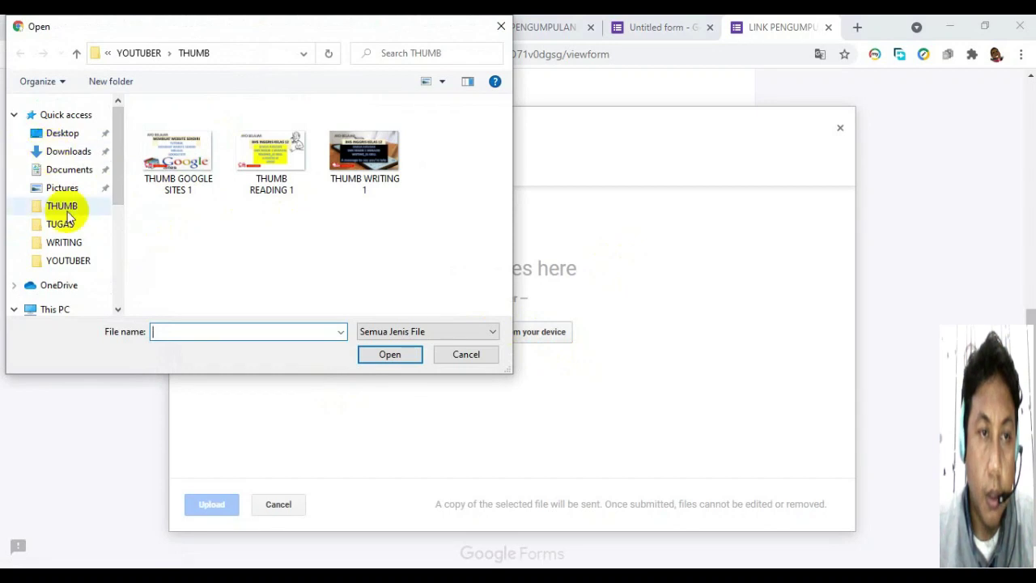
{"action": "left_click", "coordinate": [80, 229]}
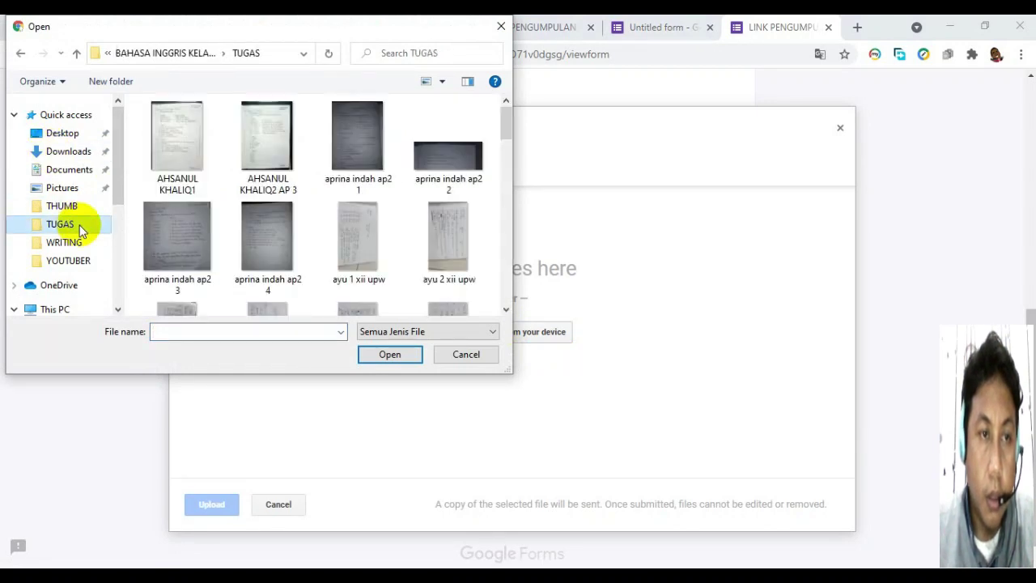
{"action": "left_click", "coordinate": [161, 143]}
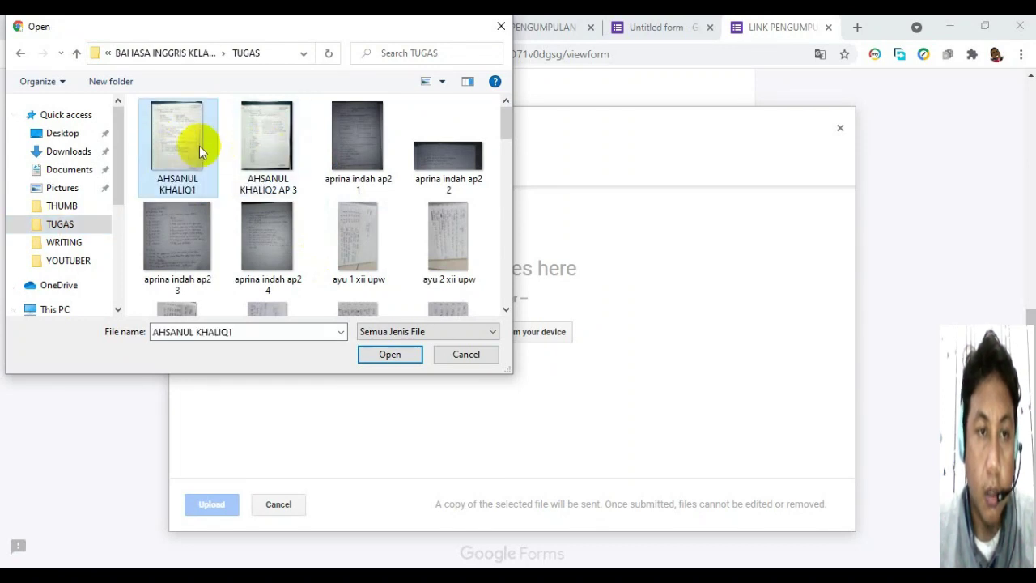
{"action": "left_click_drag", "start_coordinate": [502, 127], "coordinate": [506, 184]}
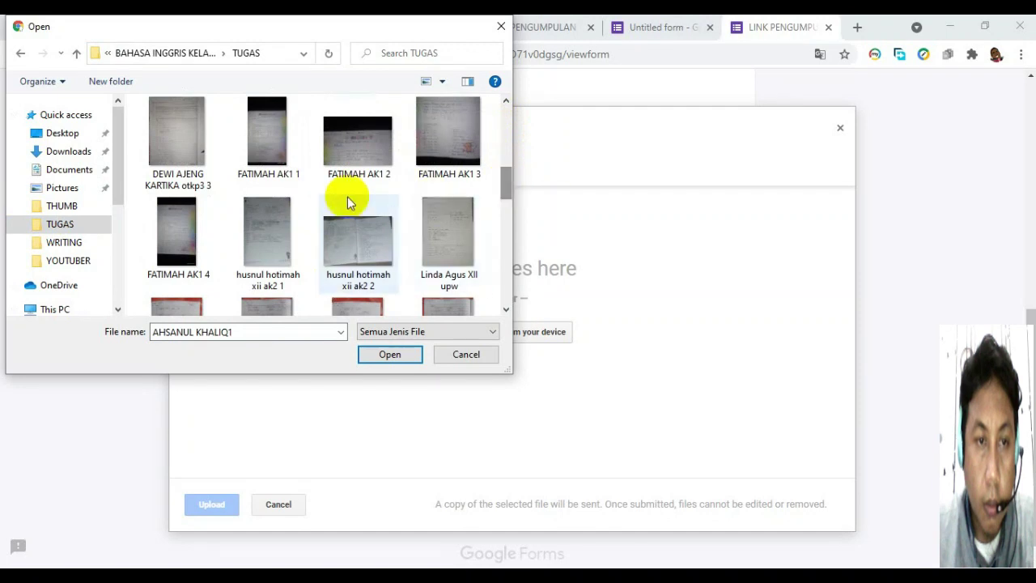
{"action": "left_click", "coordinate": [264, 141]}
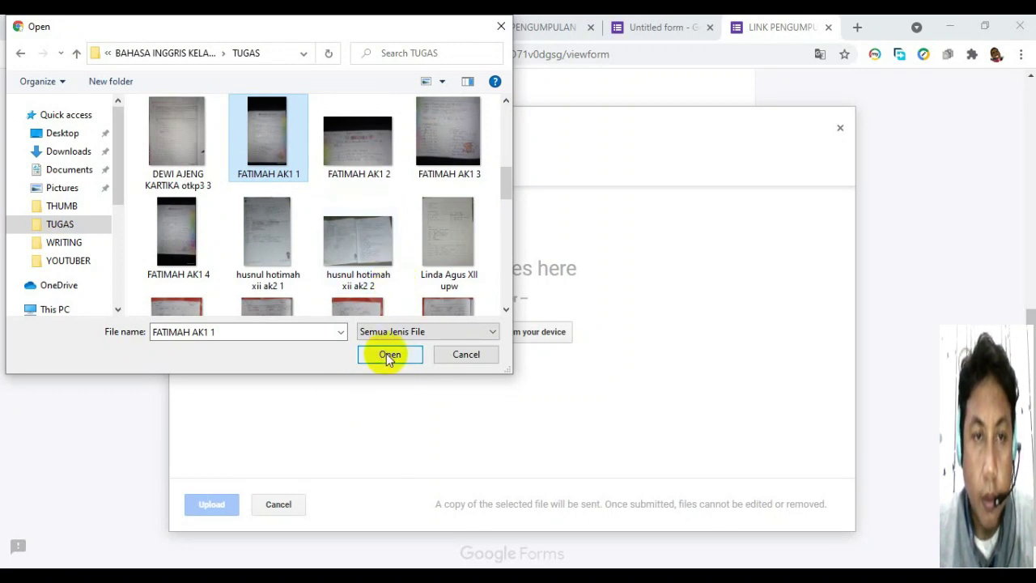
{"action": "key", "text": "shift+Right"}
{"action": "key", "text": "shift+Right"}
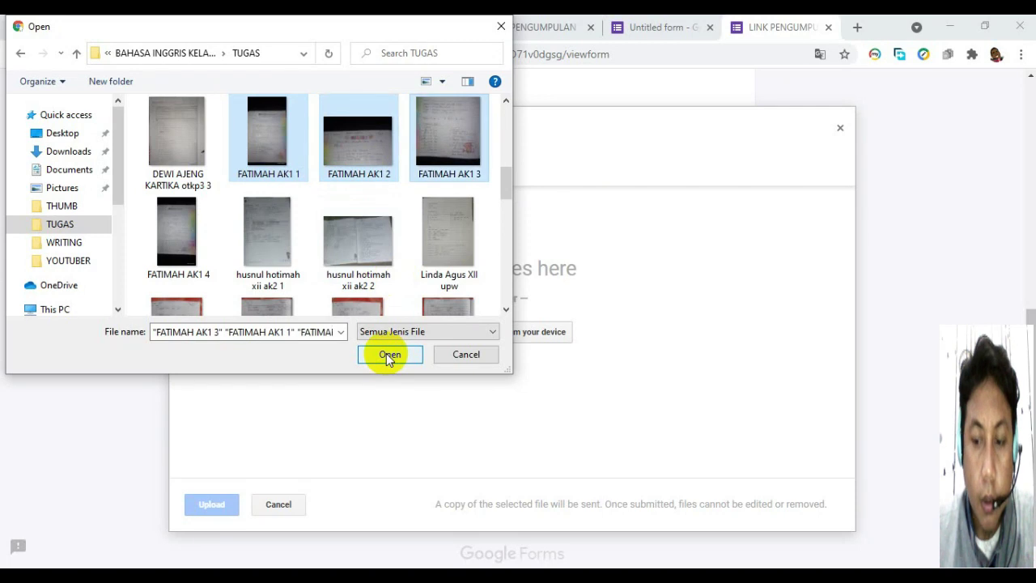
{"action": "key", "text": "shift+Right"}
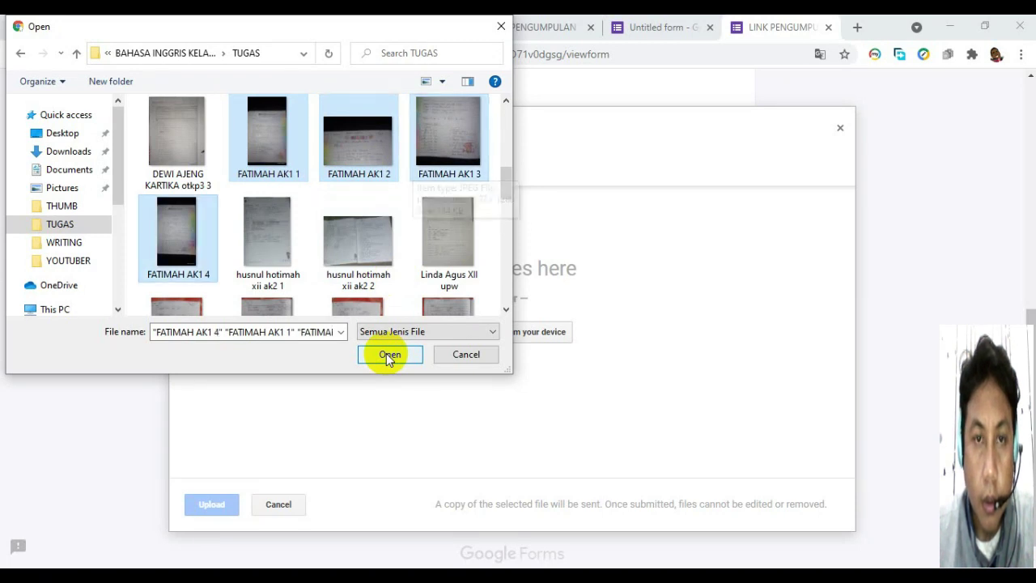
{"action": "left_click", "coordinate": [386, 355]}
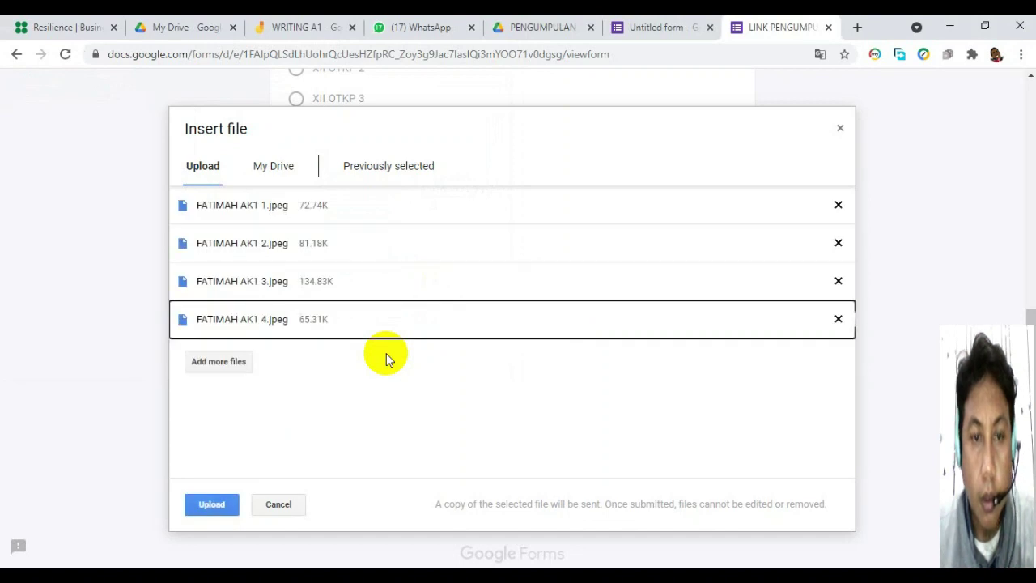
Upload the four TUGAS photos and submit the test form so the response is recorded.
{"action": "left_click", "coordinate": [212, 505]}
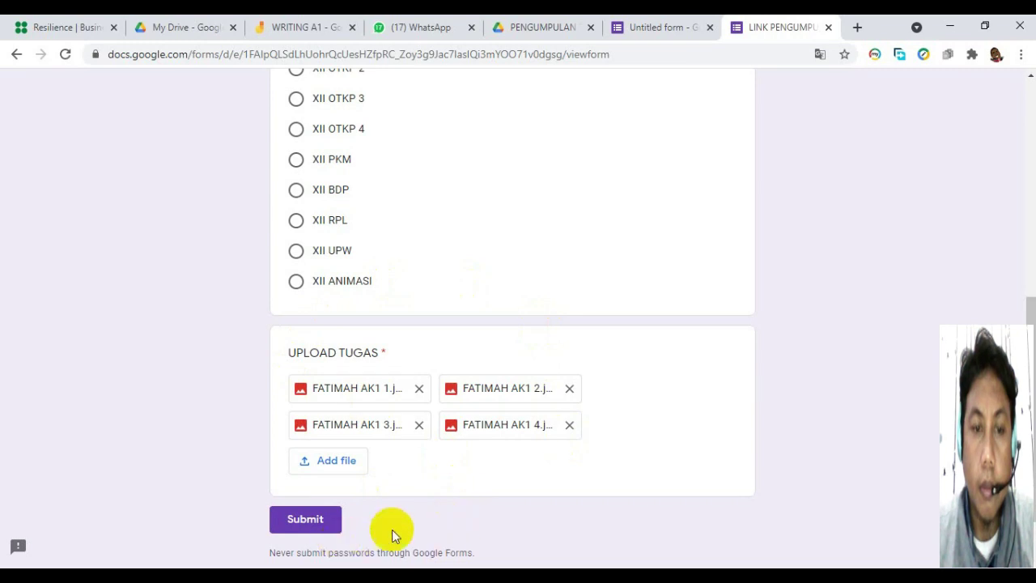
{"action": "left_click", "coordinate": [310, 524]}
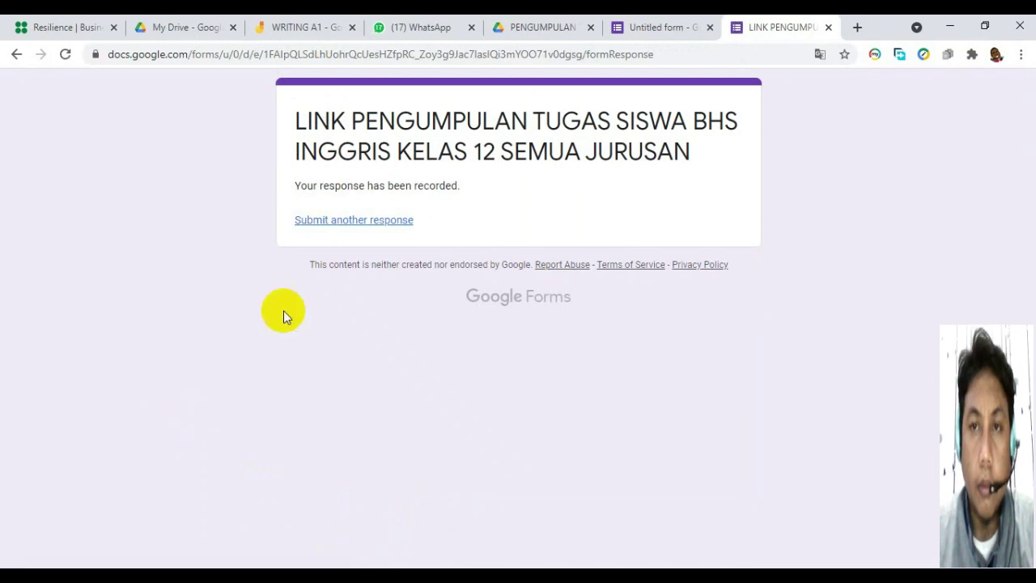
Start another blank response, then return to the Untitled form editor tab showing 1 response.
{"action": "left_click", "coordinate": [353, 220]}
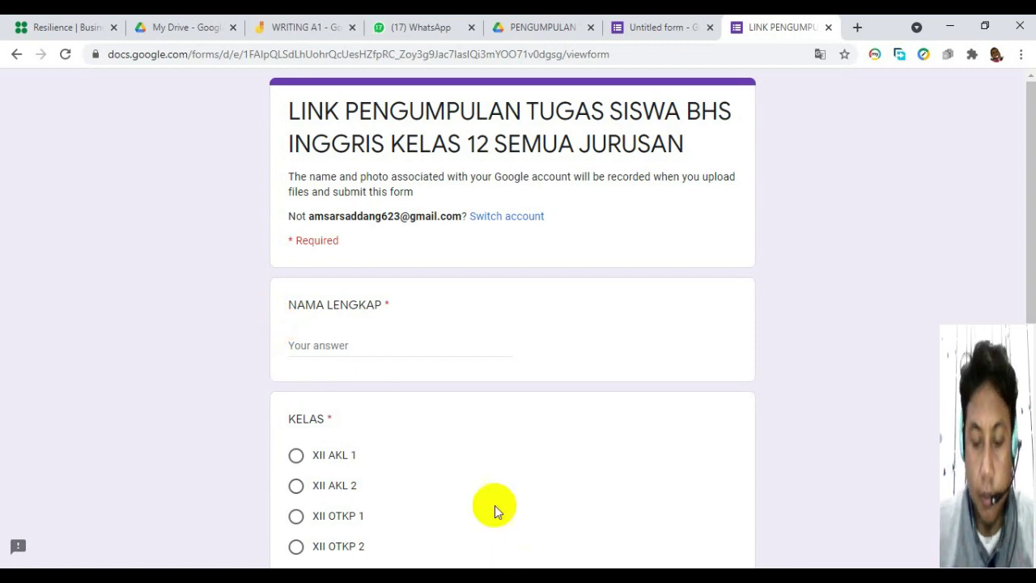
{"action": "left_click", "coordinate": [644, 28]}
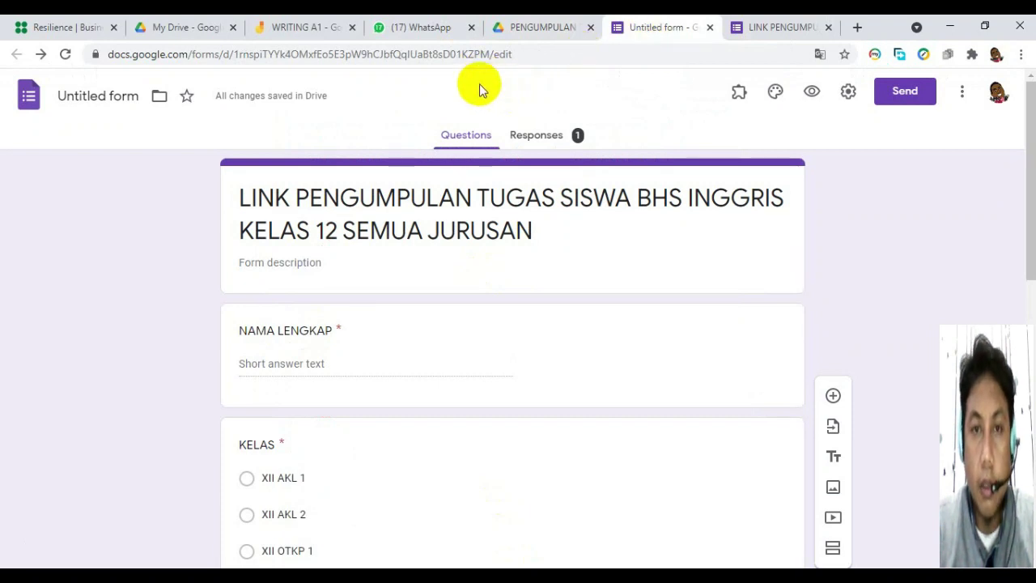
Open the Responses tab to view the 1 response and link it to a Sheets spreadsheet.
{"action": "left_click", "coordinate": [540, 136]}
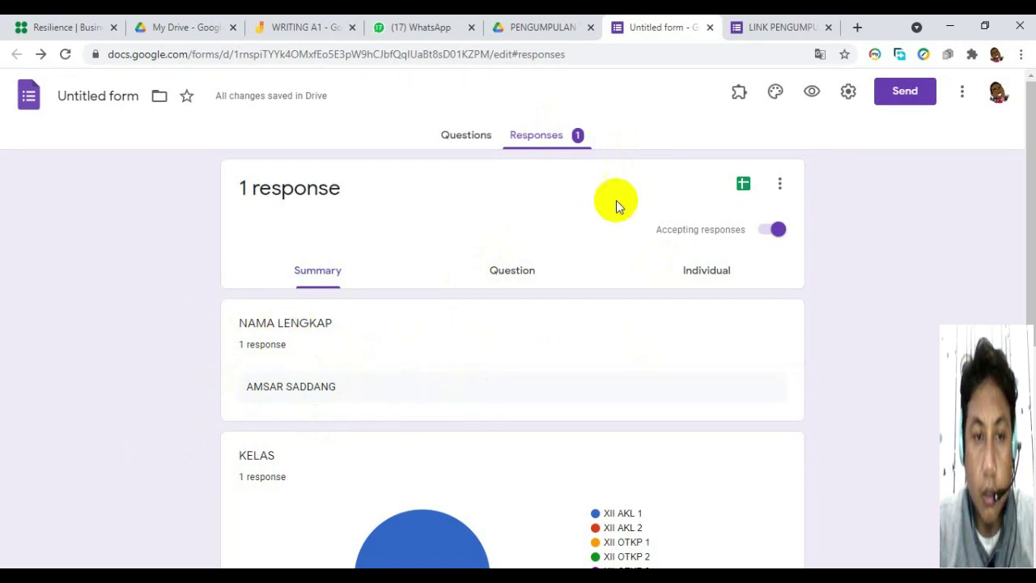
{"action": "left_click", "coordinate": [743, 187]}
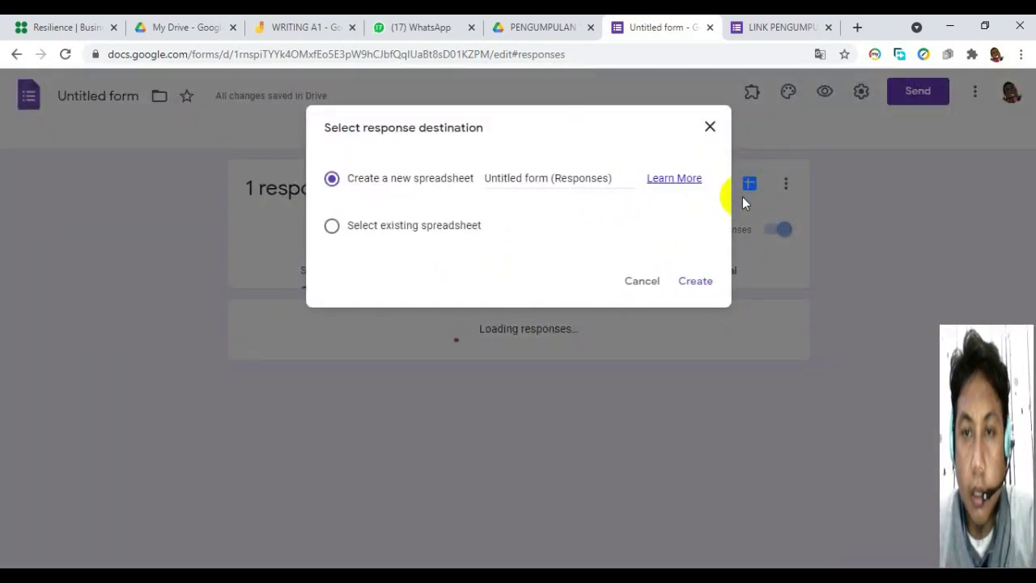
Create the new responses spreadsheet named 'KUMPULAN TUGAS SISWA KLS 12'.
{"action": "left_click", "coordinate": [612, 178]}
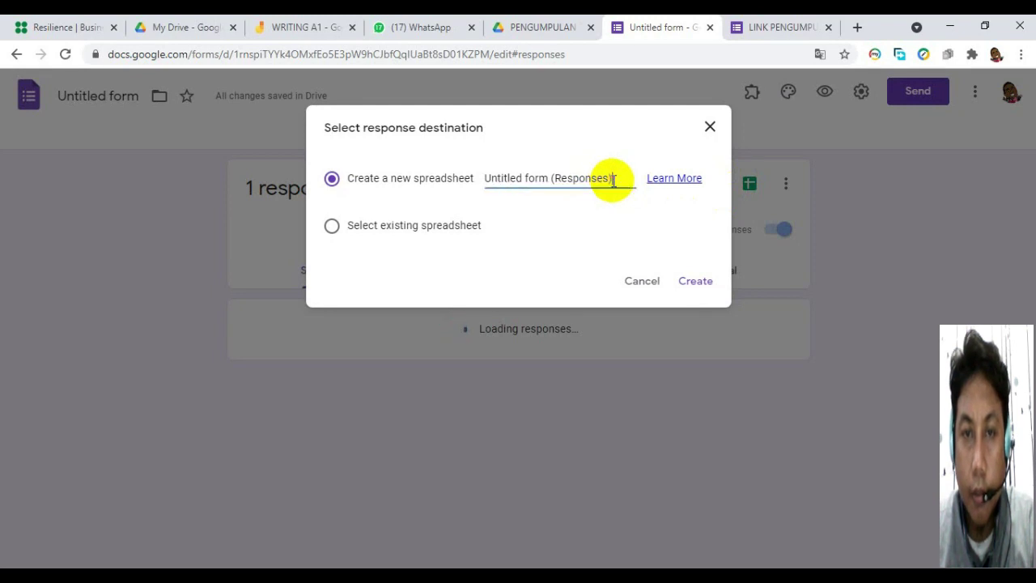
{"action": "triple_click", "coordinate": [496, 177]}
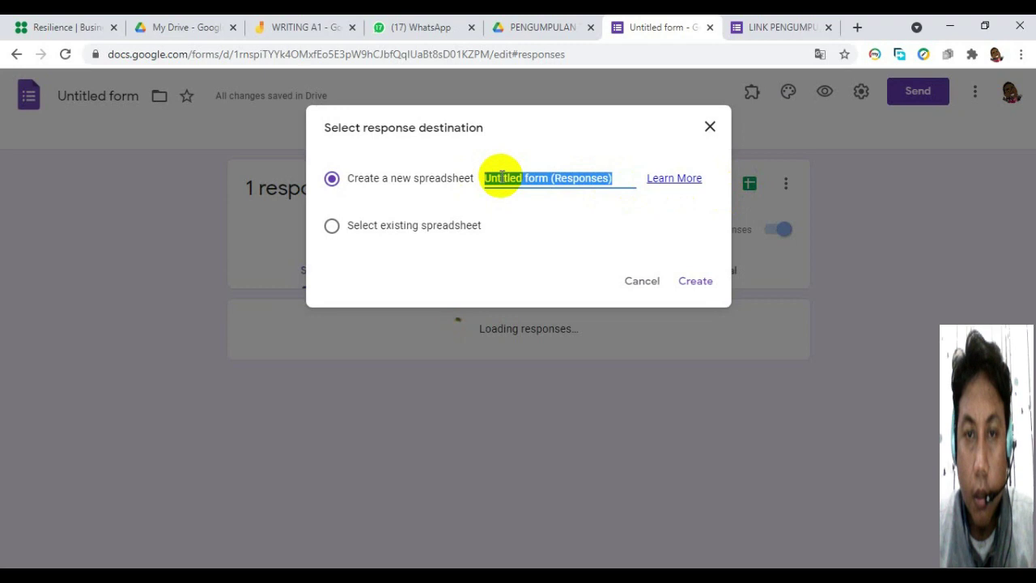
{"action": "type", "text": "KUMP"}
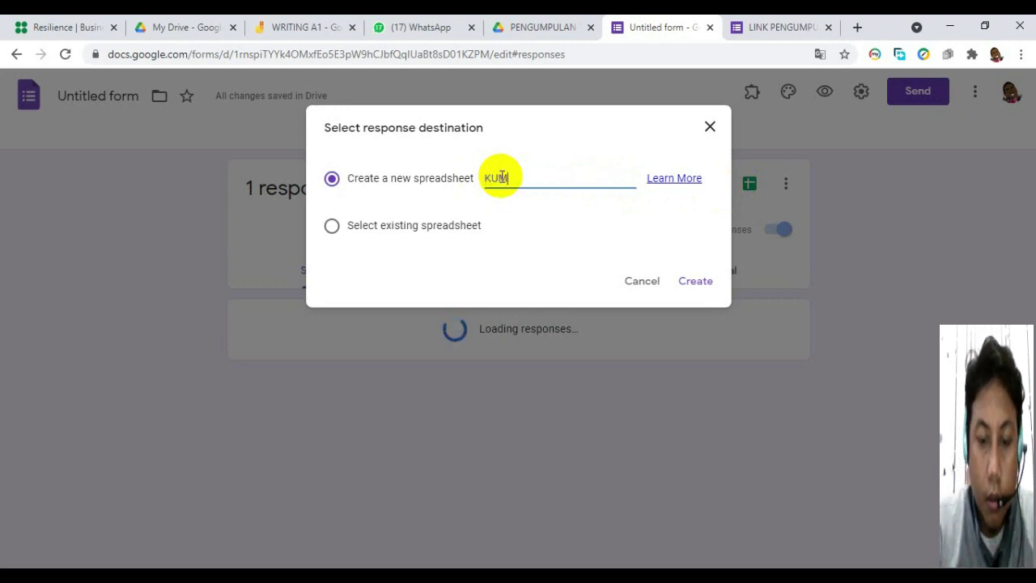
{"action": "type", "text": "ULAN TUAG"}
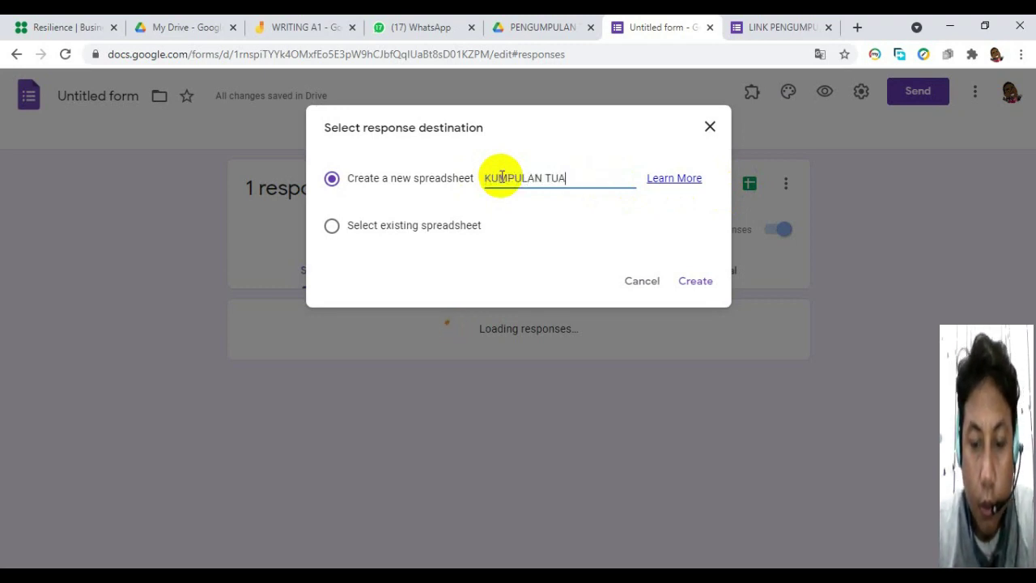
{"action": "key", "text": "BackSpace"}
{"action": "key", "text": "BackSpace"}
{"action": "type", "text": "GAS"}
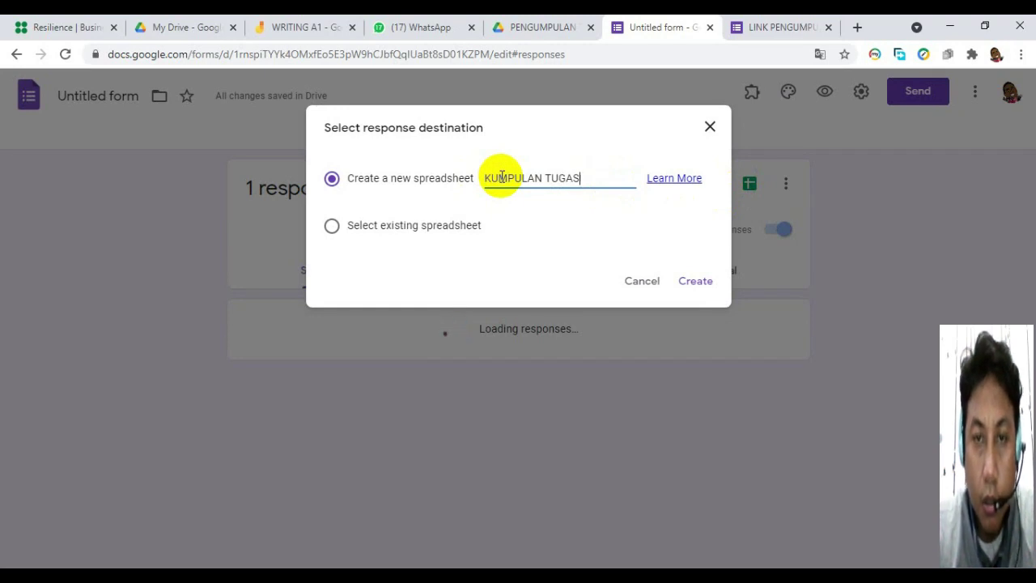
{"action": "type", "text": " SIS"}
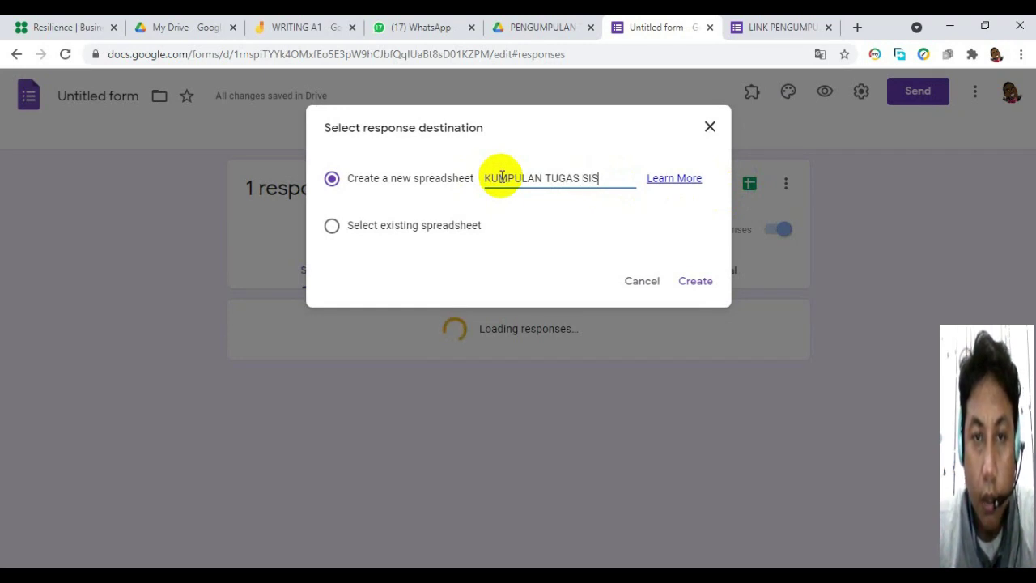
{"action": "type", "text": "WA KLS 12"}
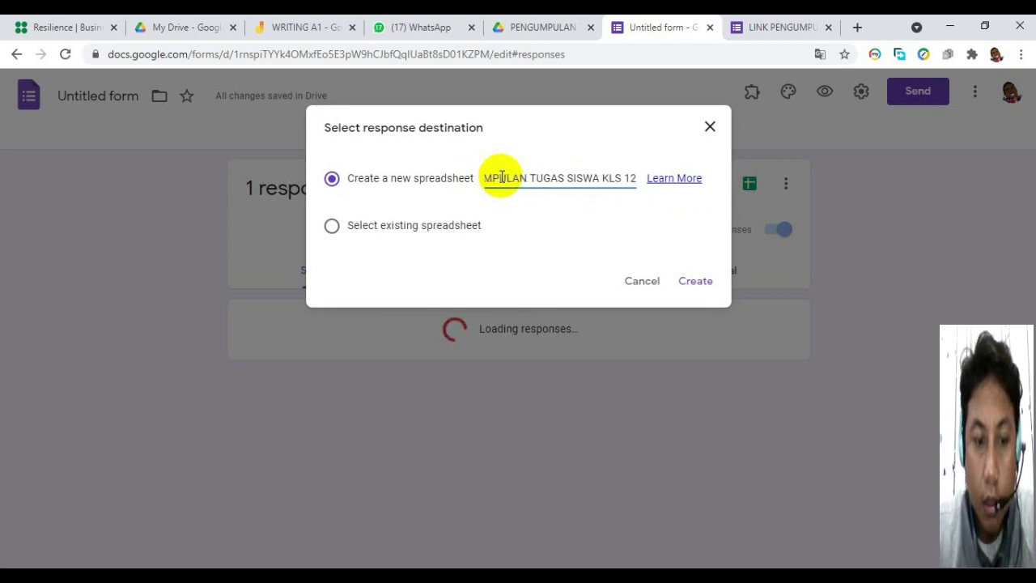
{"action": "left_click", "coordinate": [696, 283]}
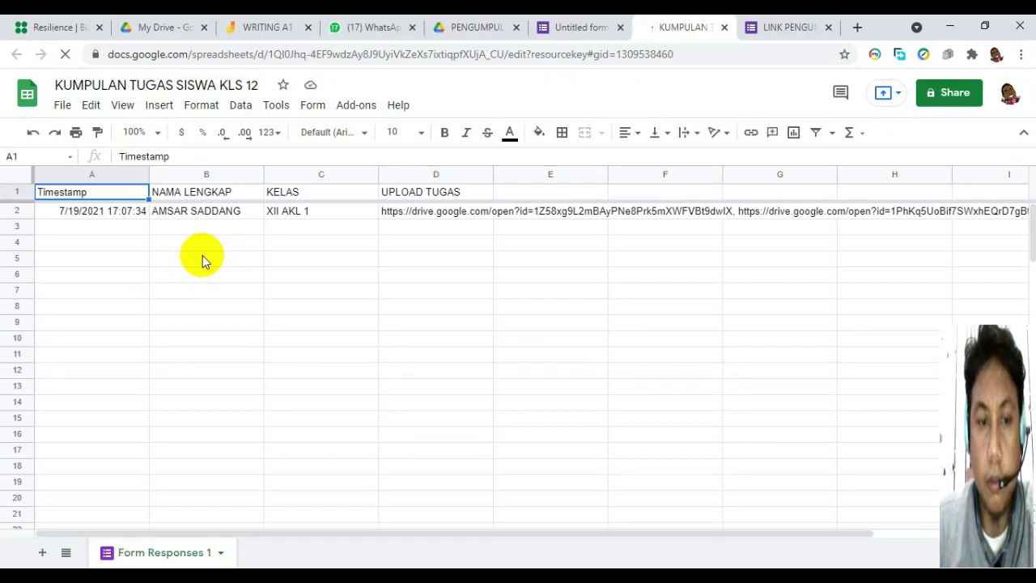
Inspect the test response's cells, including the submitted name in B2 and upload links in D2.
{"action": "left_click", "coordinate": [203, 259]}
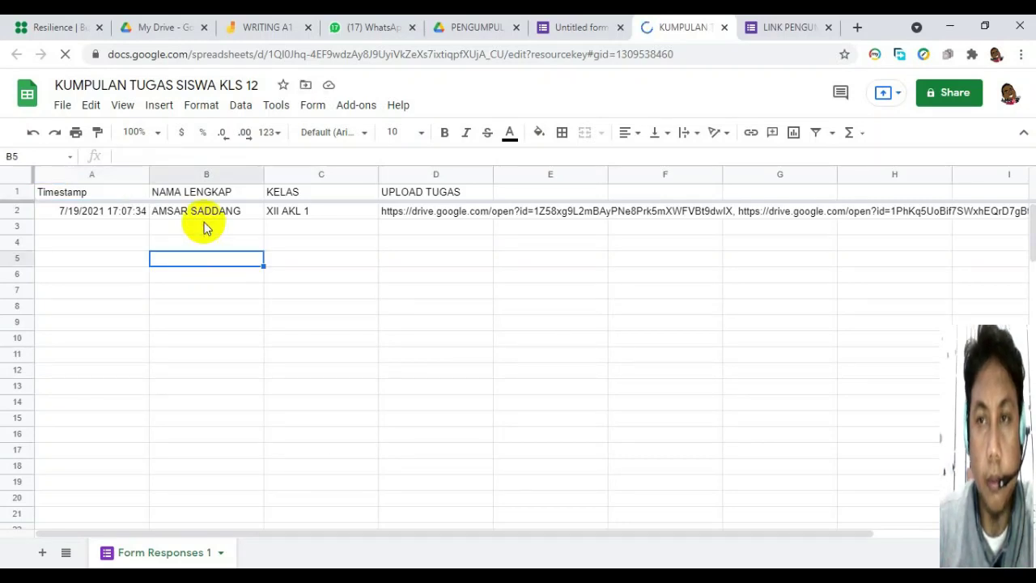
{"action": "left_click", "coordinate": [202, 216]}
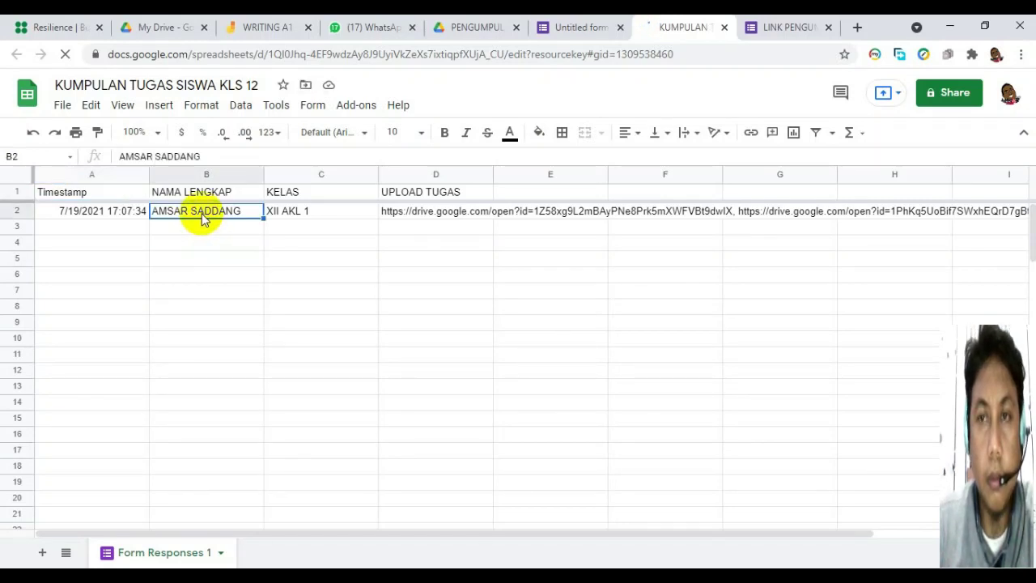
{"action": "left_click", "coordinate": [77, 257]}
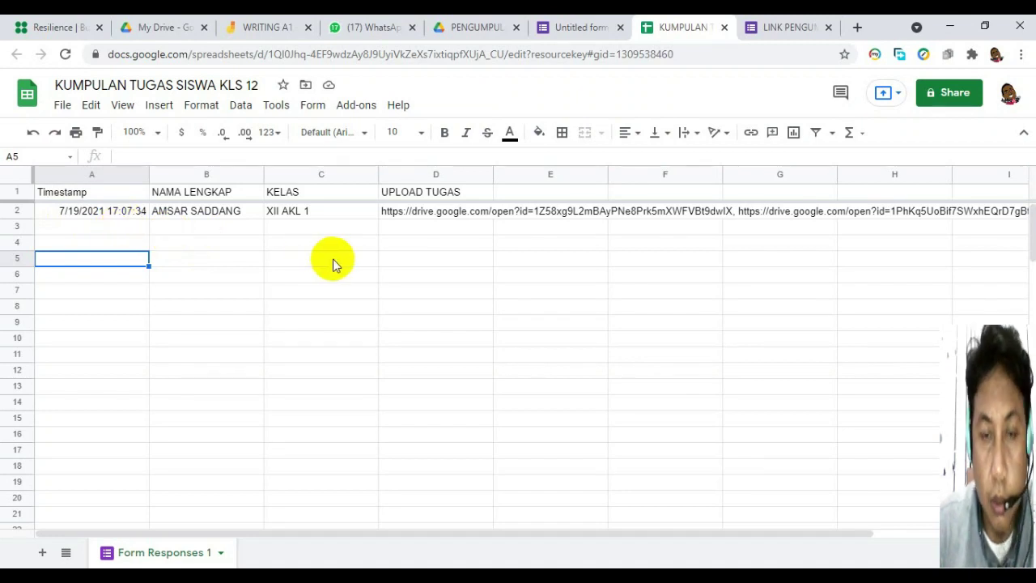
{"action": "left_click", "coordinate": [272, 257]}
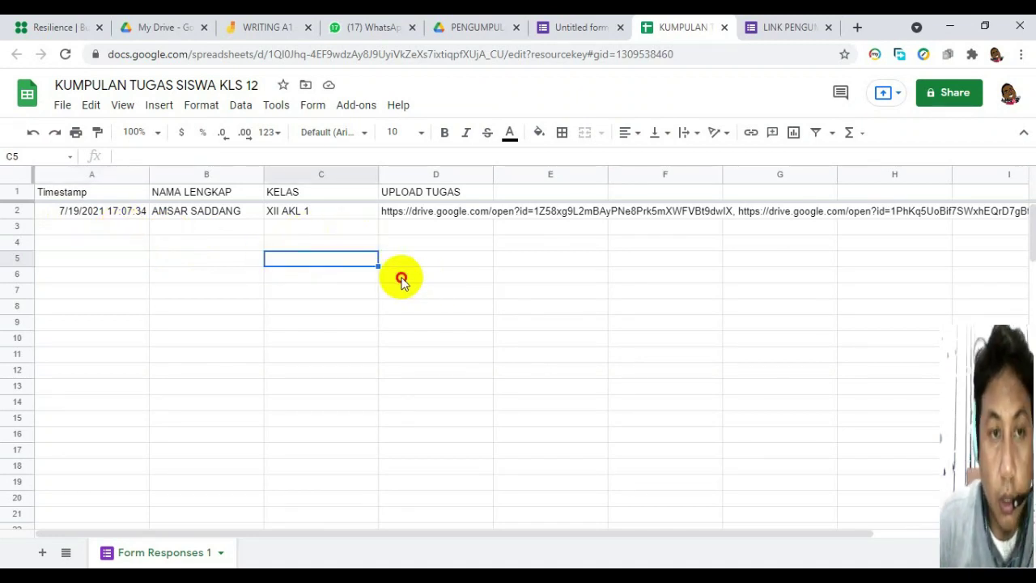
{"action": "left_click", "coordinate": [399, 276]}
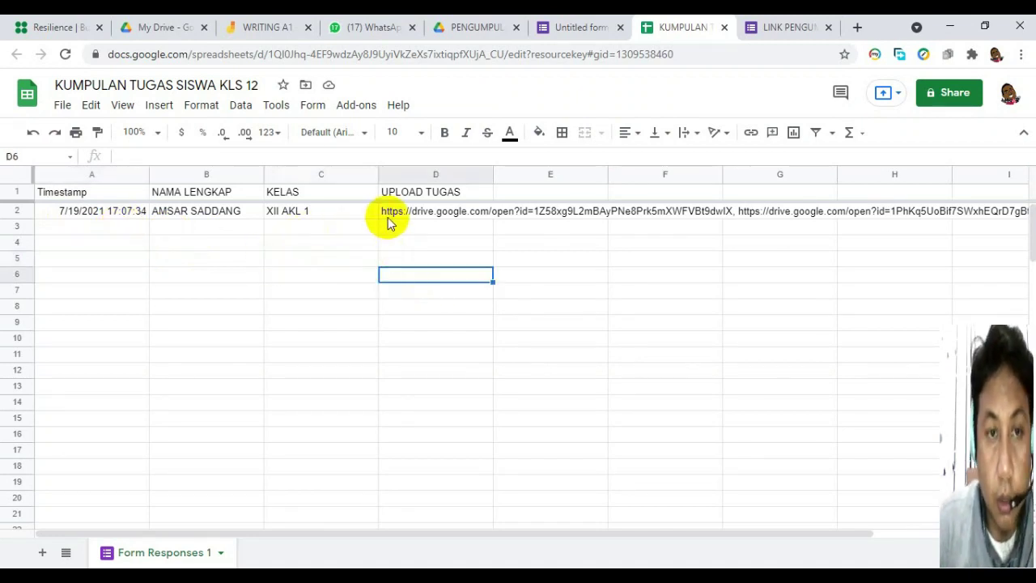
{"action": "left_click", "coordinate": [430, 213]}
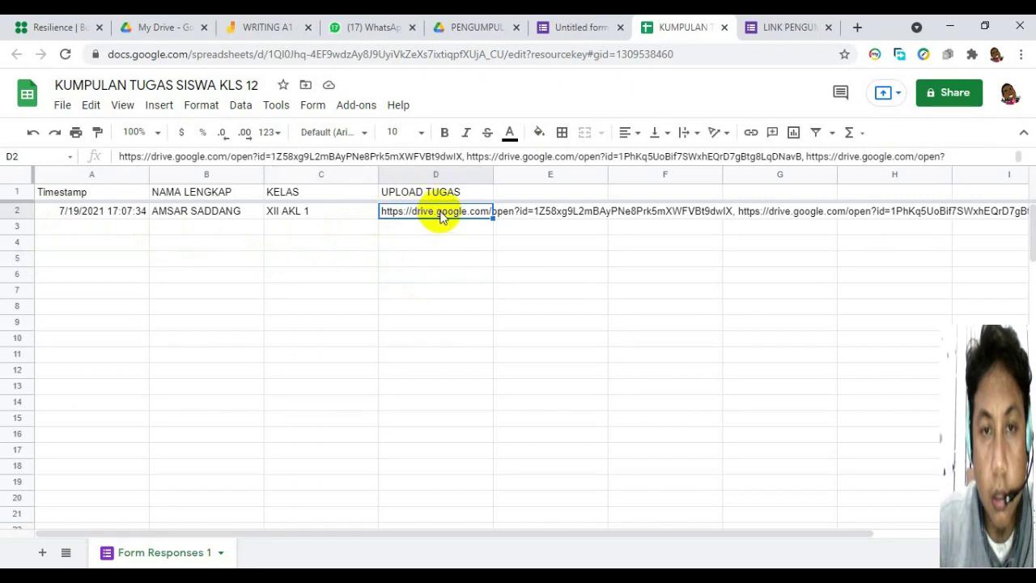
{"action": "left_click", "coordinate": [536, 217]}
{"action": "left_click", "coordinate": [445, 214]}
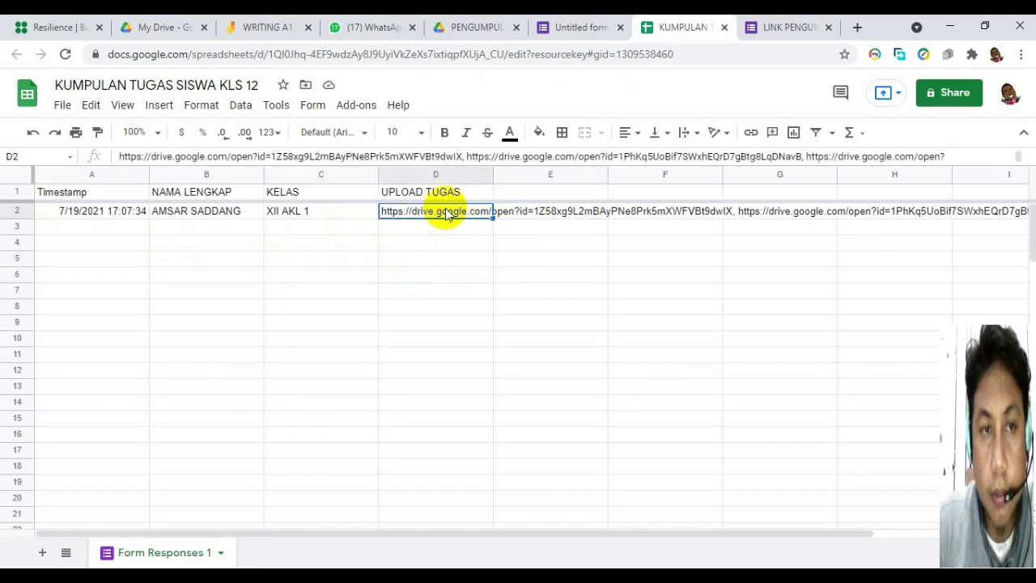
Expand cell D2 to show all four links and open a linked assignment image.
{"action": "left_click", "coordinate": [426, 212]}
{"action": "double_click", "coordinate": [426, 212]}
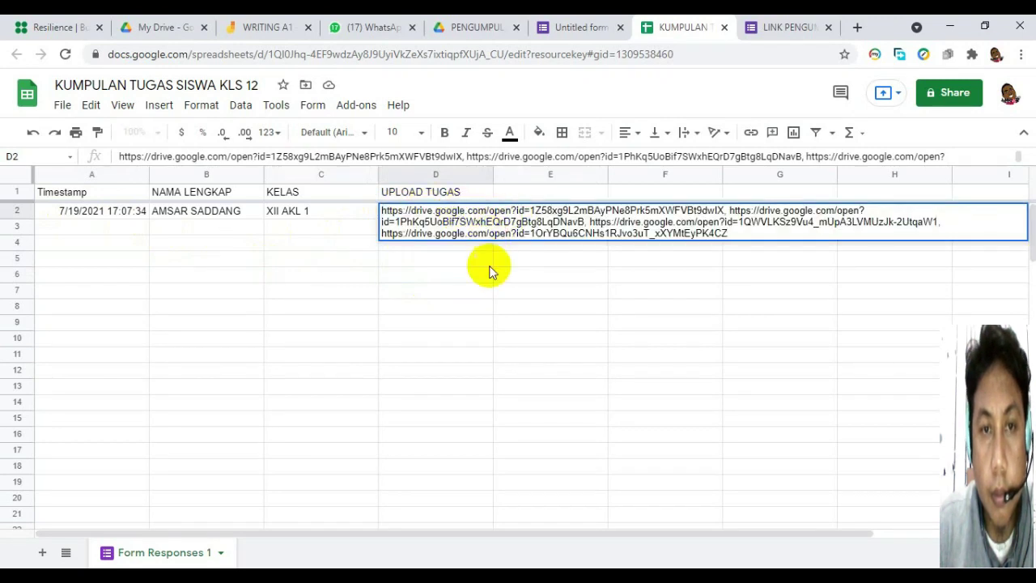
{"action": "left_click", "coordinate": [436, 273]}
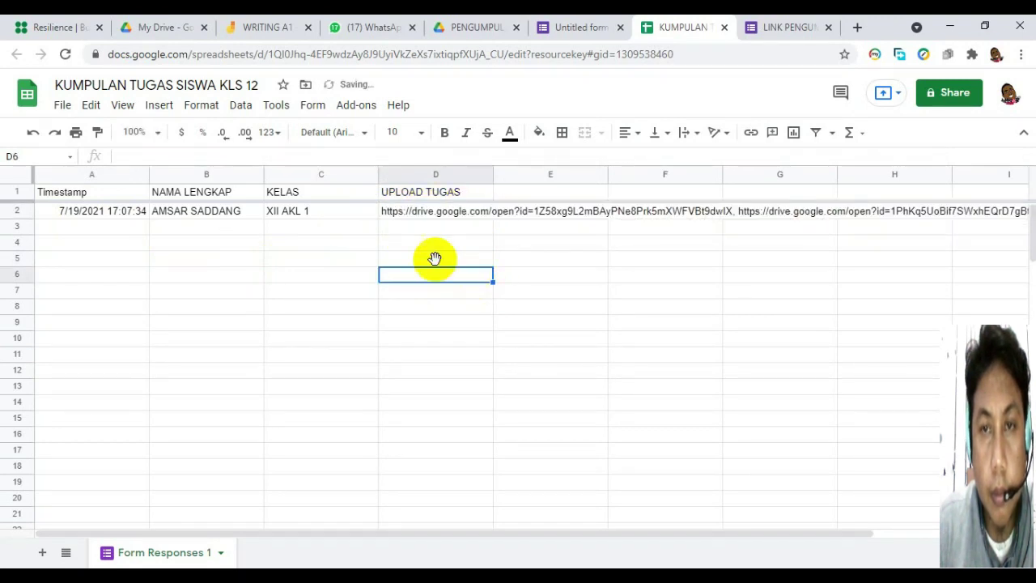
{"action": "left_click", "coordinate": [448, 213]}
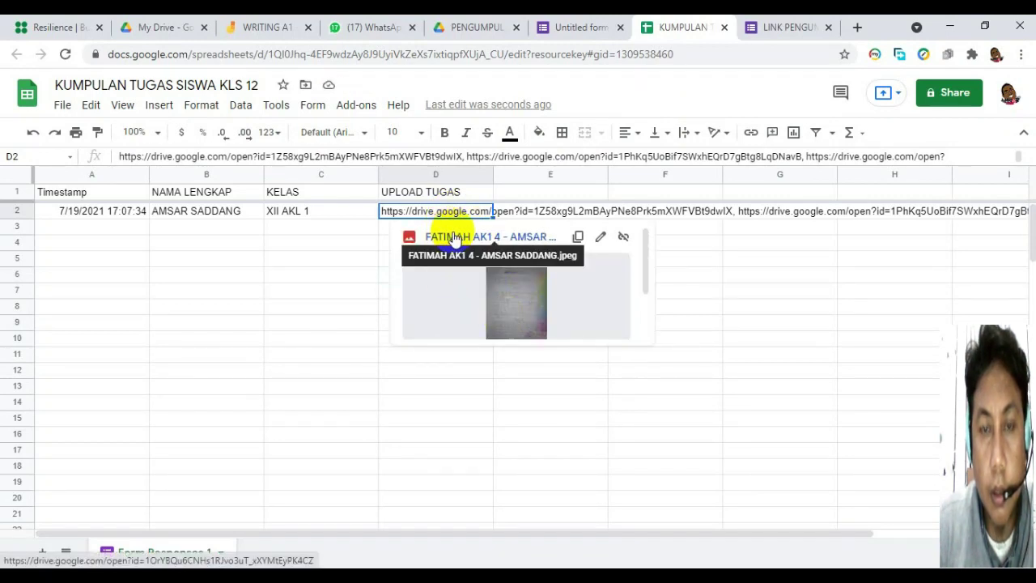
{"action": "left_click", "coordinate": [453, 237]}
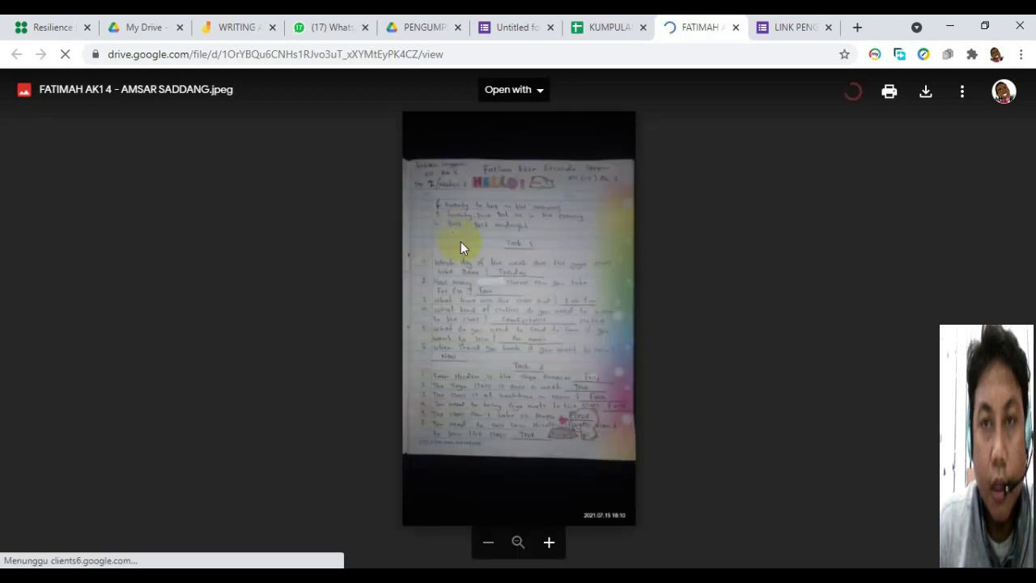
Zoom in on the handwritten assignment photo and pan it to read the answers.
{"action": "left_click", "coordinate": [550, 543]}
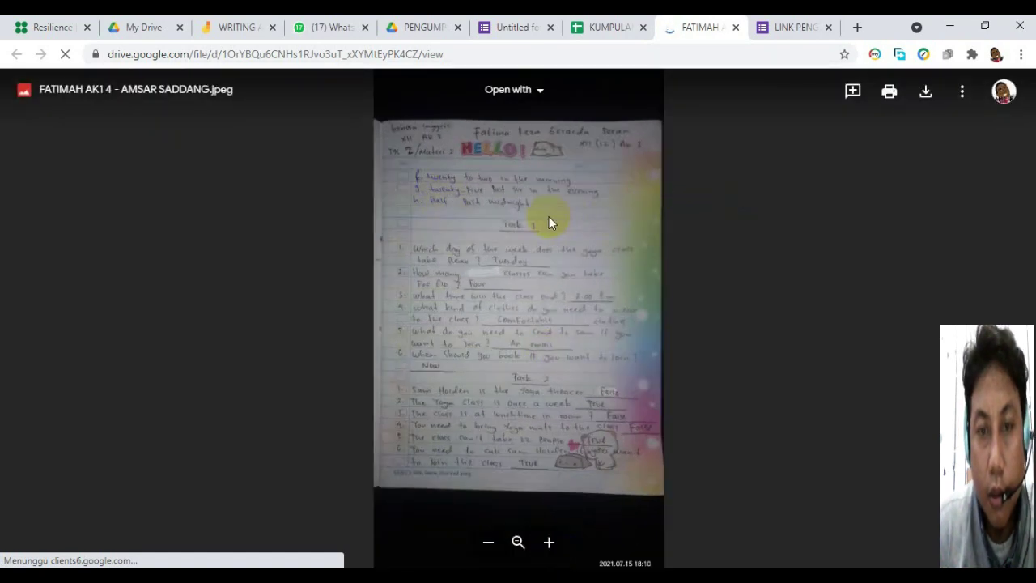
{"action": "left_click", "coordinate": [490, 542]}
{"action": "left_click", "coordinate": [518, 544]}
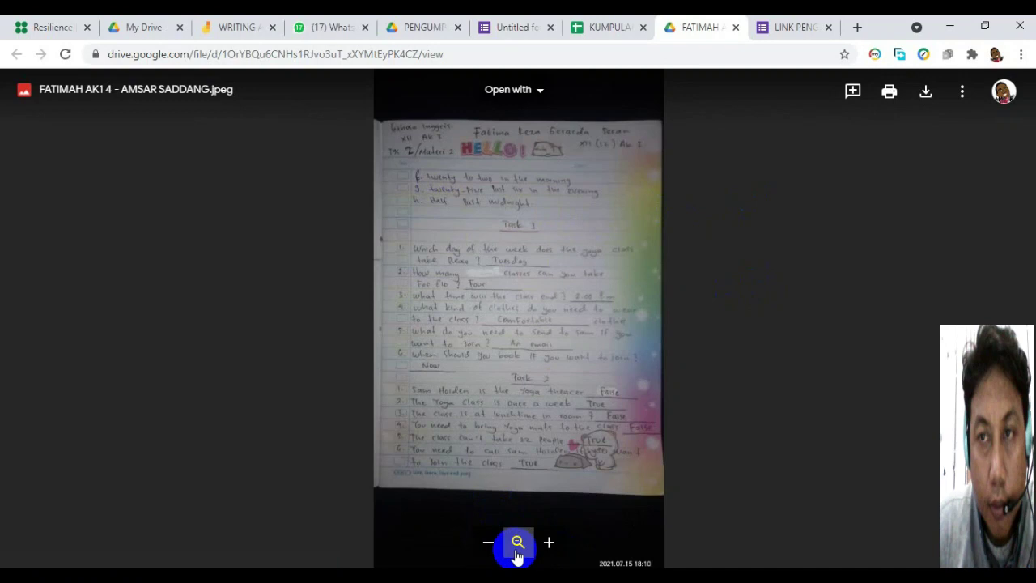
{"action": "left_click", "coordinate": [550, 542]}
{"action": "left_click", "coordinate": [548, 544]}
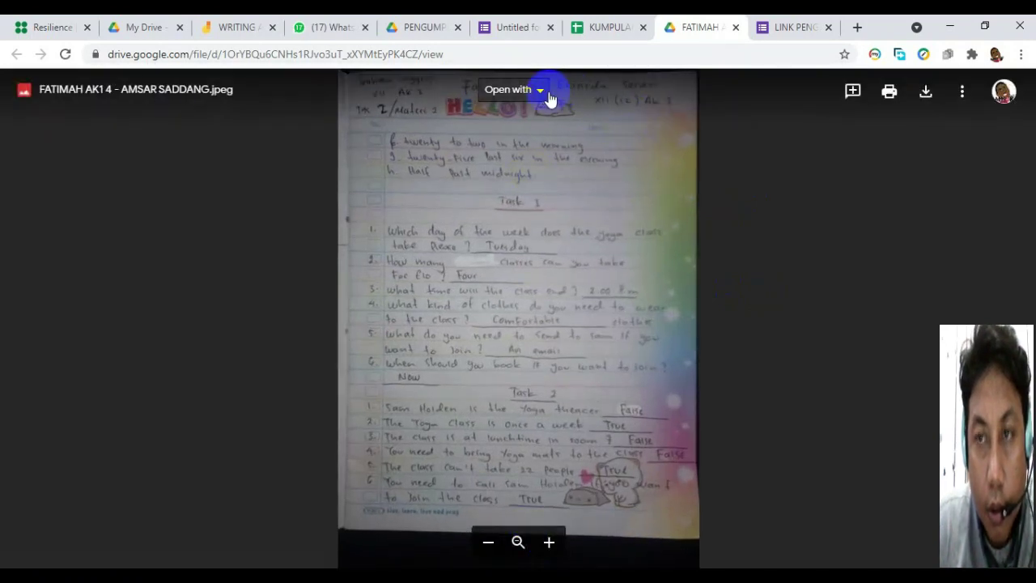
{"action": "left_click", "coordinate": [545, 95]}
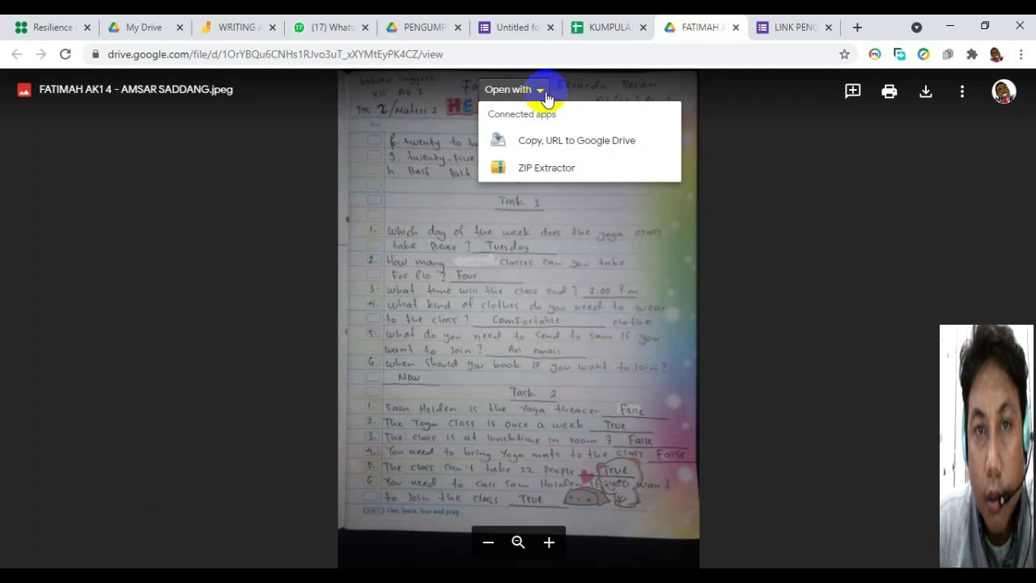
{"action": "left_click", "coordinate": [789, 235]}
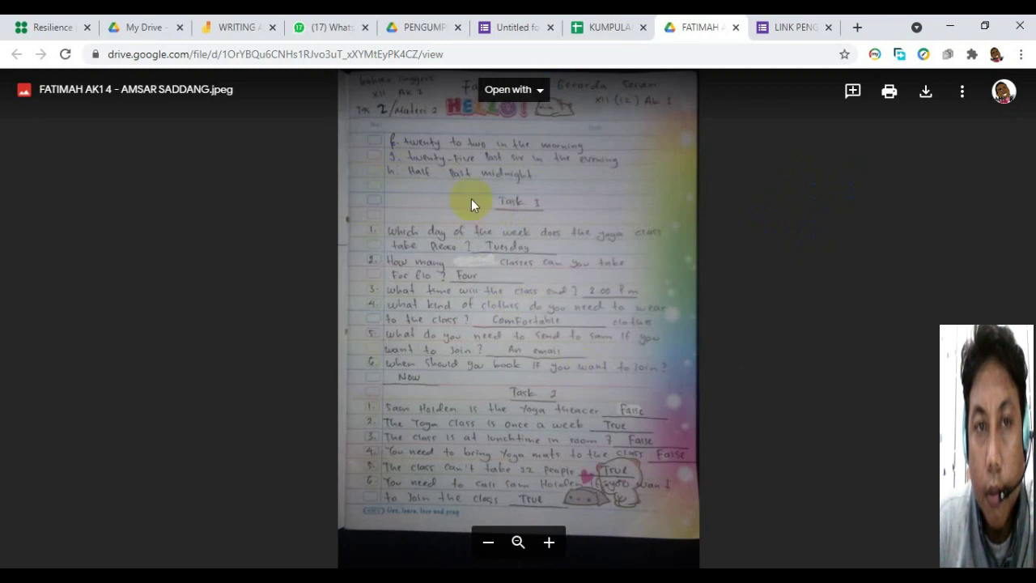
{"action": "left_click_drag", "start_coordinate": [446, 181], "coordinate": [494, 219]}
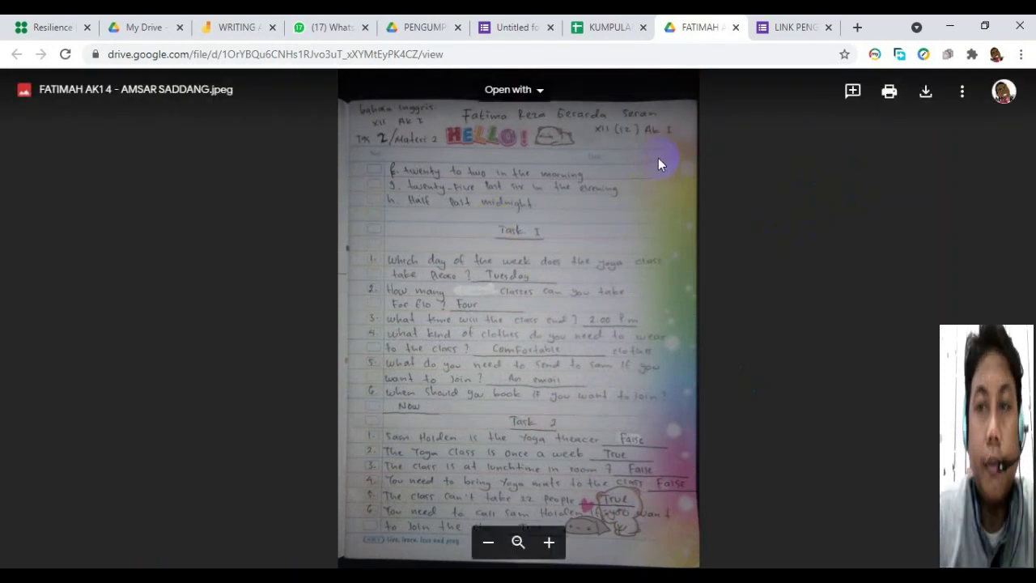
Close the Drive photo tab to return to the responses spreadsheet.
{"action": "left_click", "coordinate": [736, 28]}
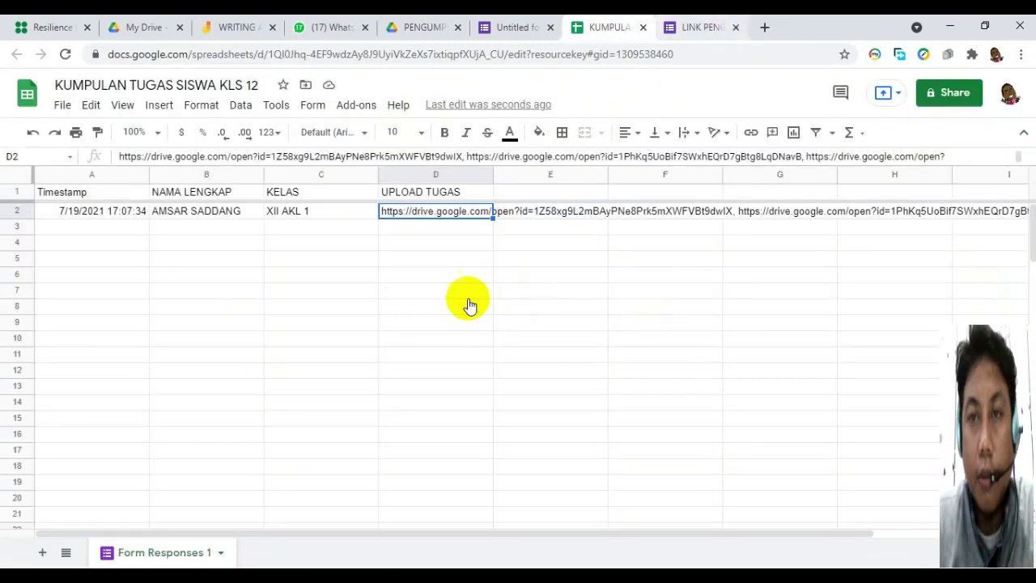
{"action": "left_click", "coordinate": [320, 259]}
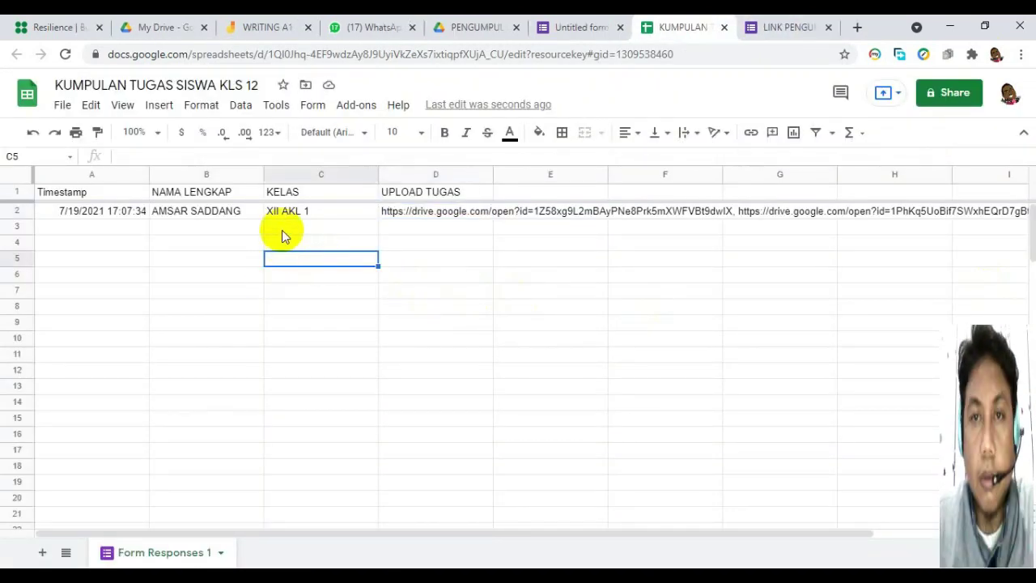
{"action": "left_click", "coordinate": [382, 274]}
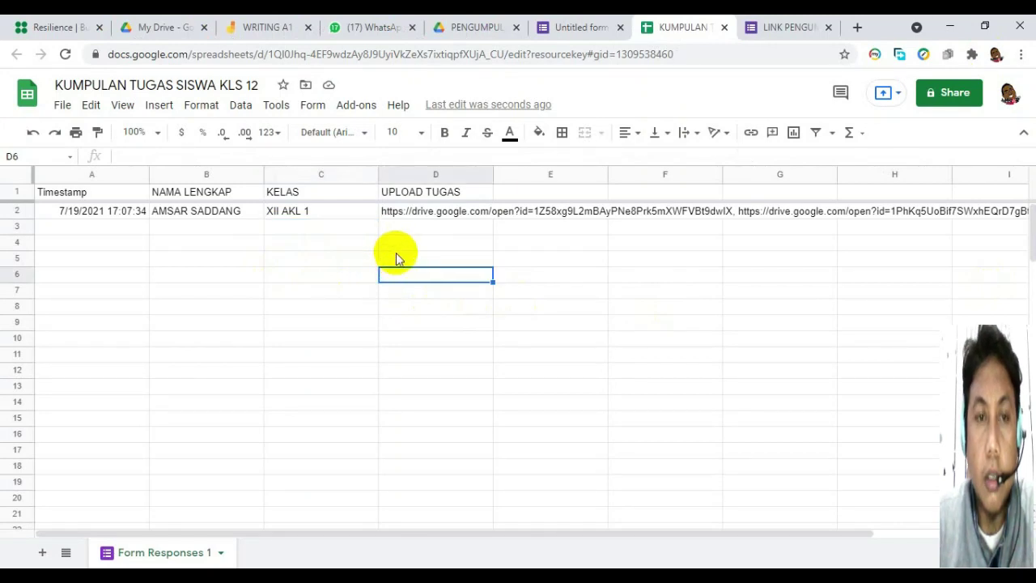